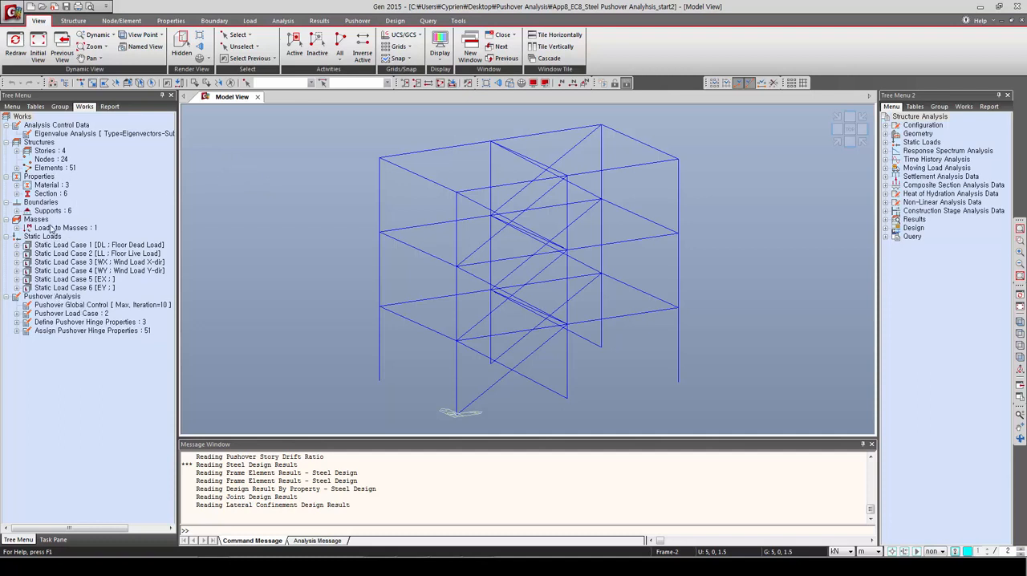
Step: Highlight the elements assigned to the Column, Girder and Brace materials in turn, and preview the frame with hidden-surface rendering
{"action": "left_click", "coordinate": [16, 185]}
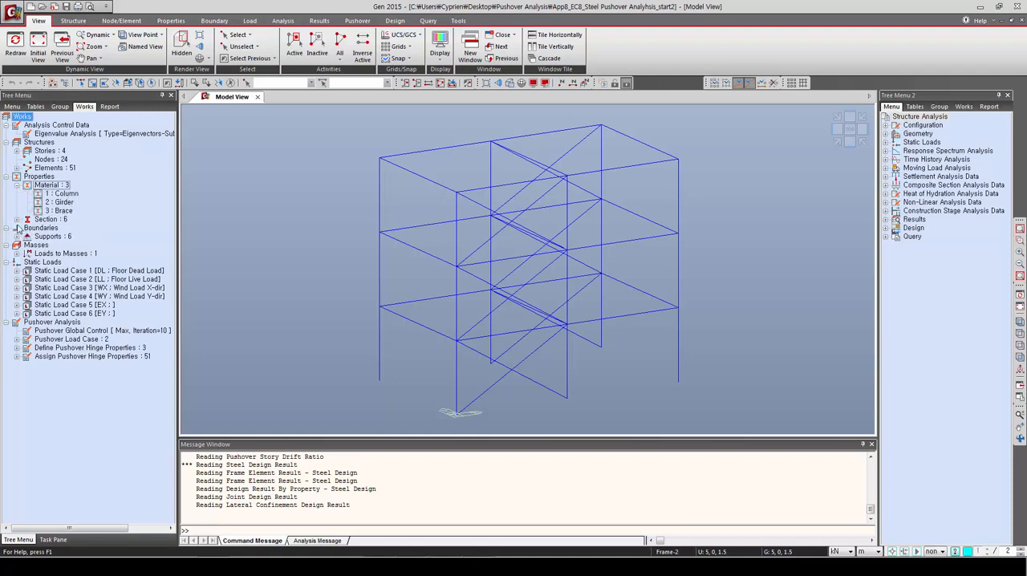
{"action": "left_click", "coordinate": [65, 194]}
{"action": "double_click", "coordinate": [65, 194]}
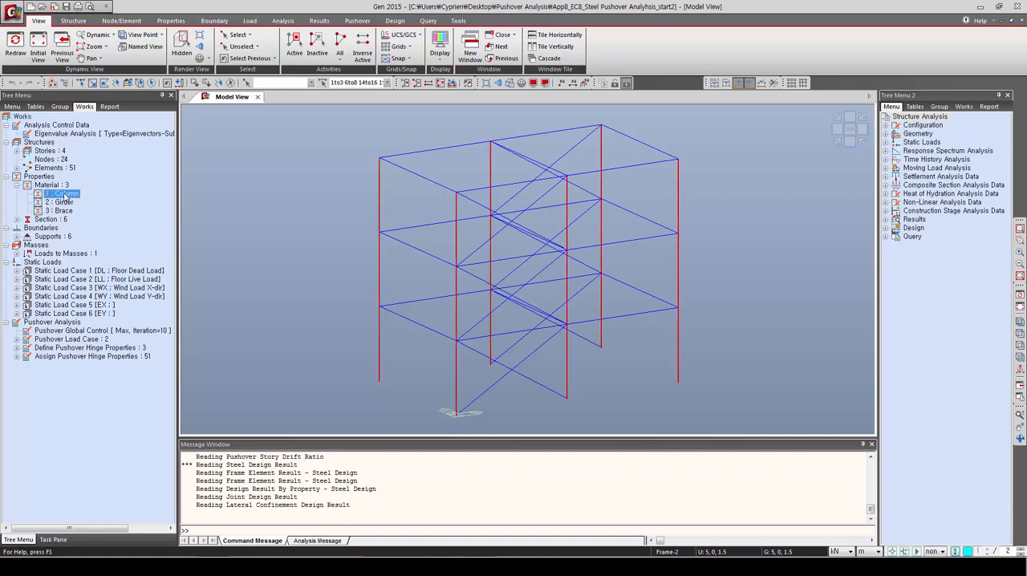
{"action": "double_click", "coordinate": [64, 203]}
{"action": "double_click", "coordinate": [65, 211]}
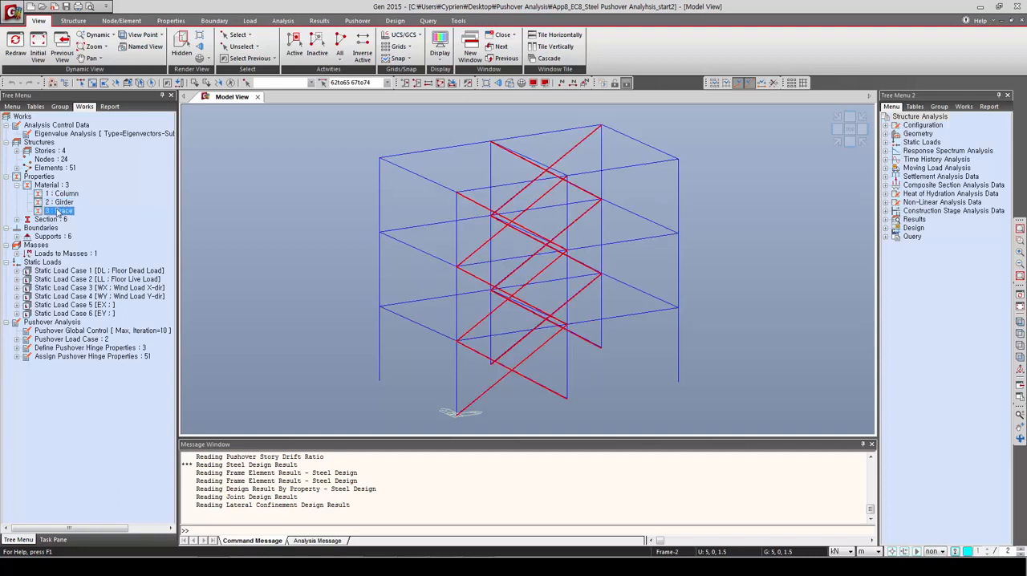
{"action": "left_click", "coordinate": [509, 82]}
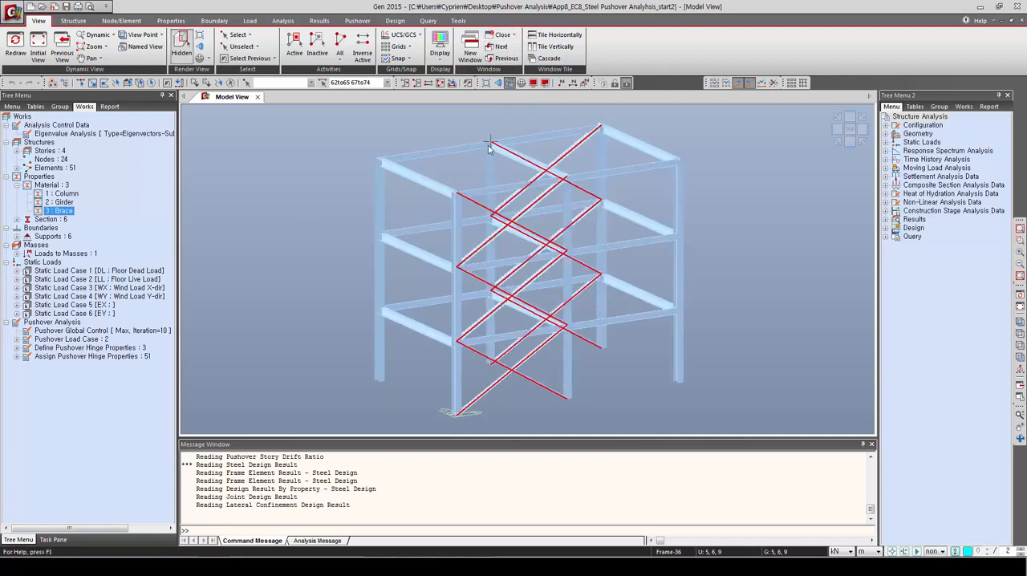
{"action": "left_click", "coordinate": [509, 83]}
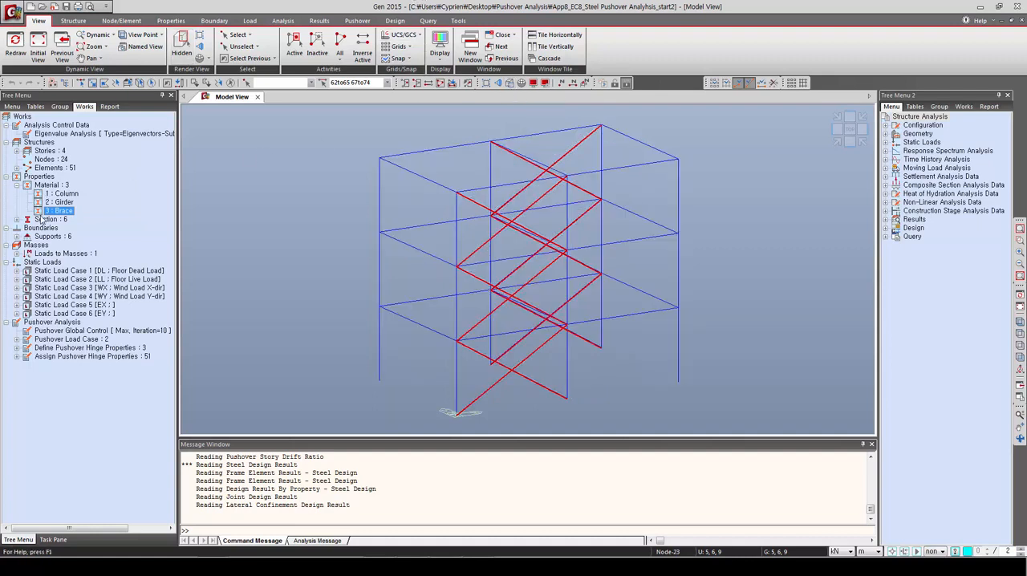
Step: Display the floor loads of the DL static load case on the model and clear the element selection
{"action": "left_click", "coordinate": [17, 271]}
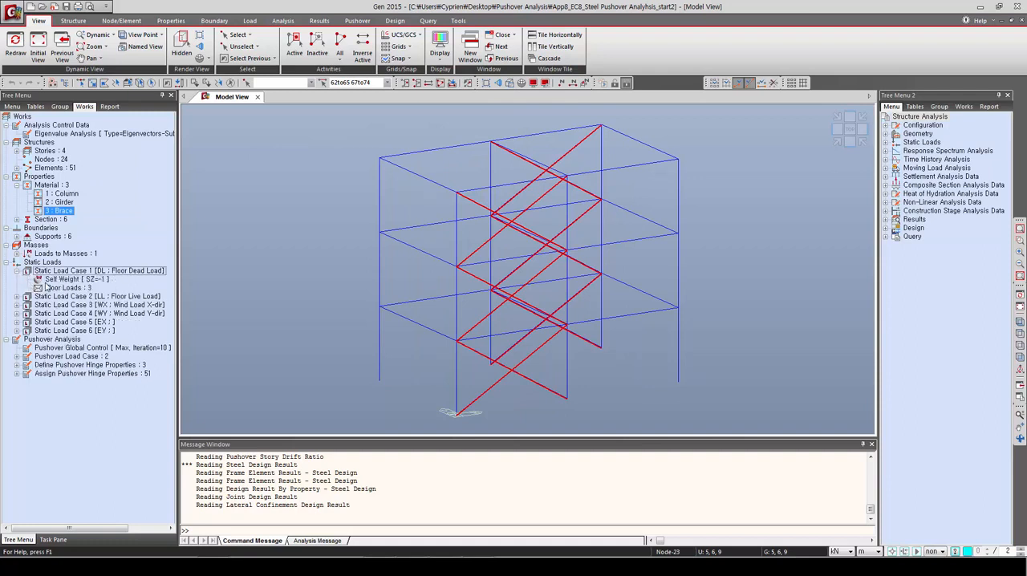
{"action": "left_click", "coordinate": [71, 288]}
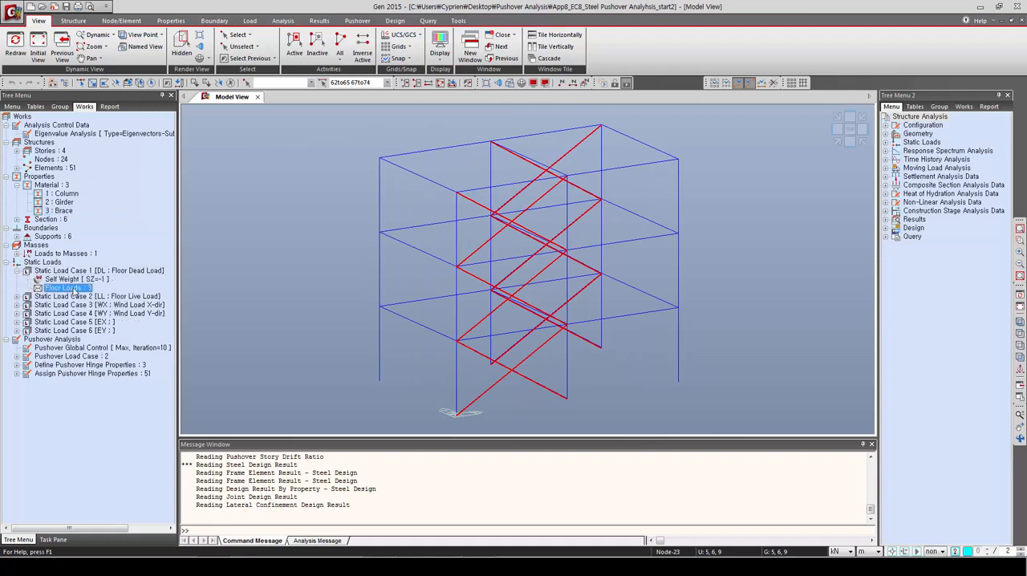
{"action": "right_click", "coordinate": [75, 290]}
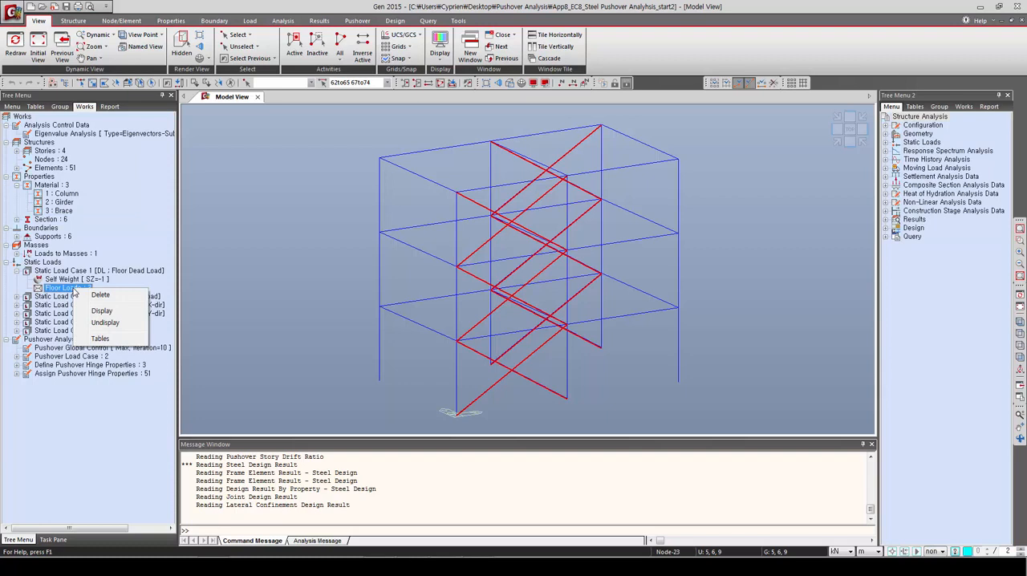
{"action": "left_click", "coordinate": [98, 312]}
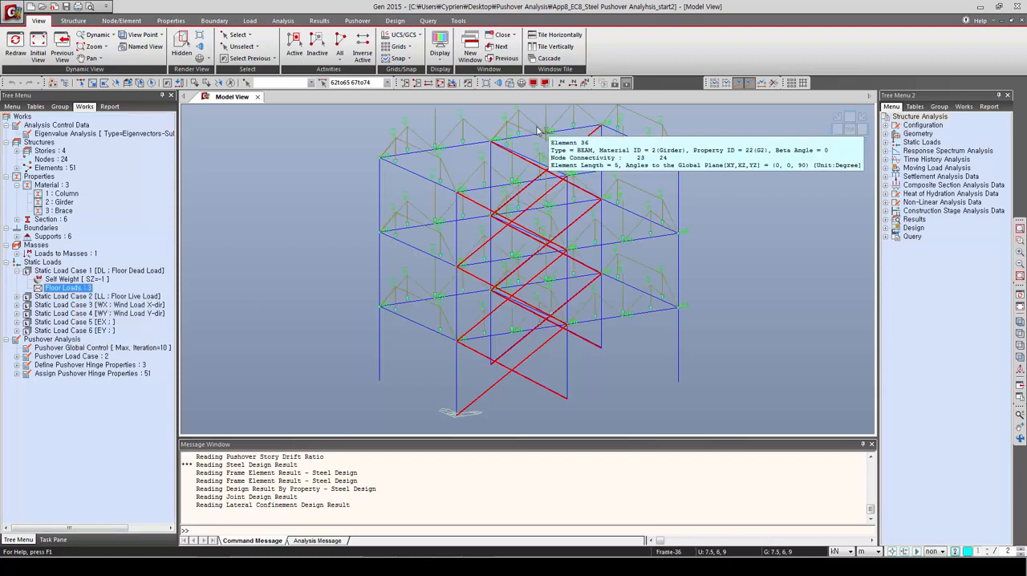
{"action": "left_click", "coordinate": [231, 83]}
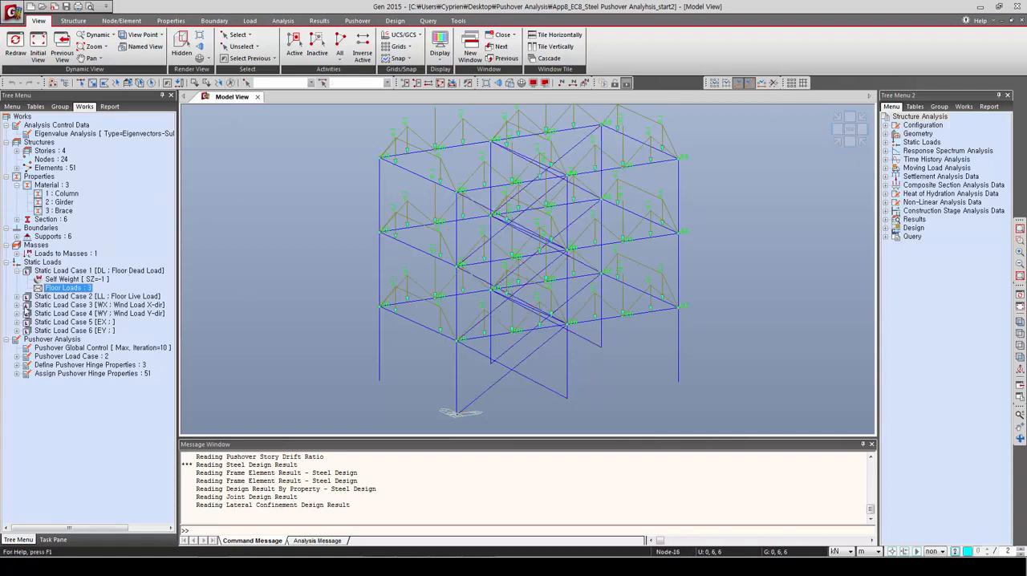
Step: Expand the remaining static load cases and display the Eurocode-1(2005) wind loads of WX and WY in turn
{"action": "left_click", "coordinate": [17, 296]}
{"action": "left_click", "coordinate": [17, 313]}
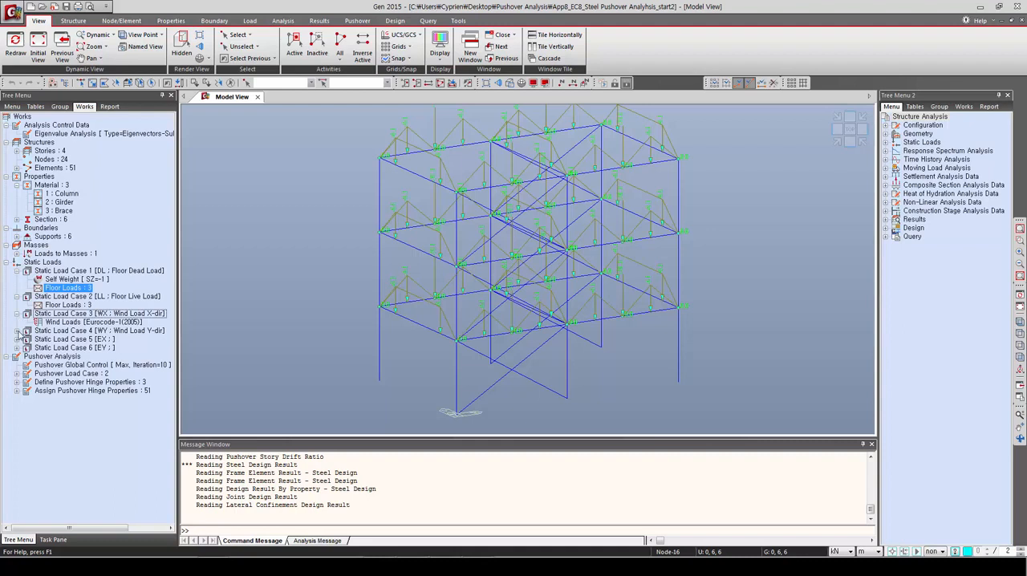
{"action": "left_click", "coordinate": [17, 331]}
{"action": "left_click", "coordinate": [17, 348]}
{"action": "left_click", "coordinate": [17, 365]}
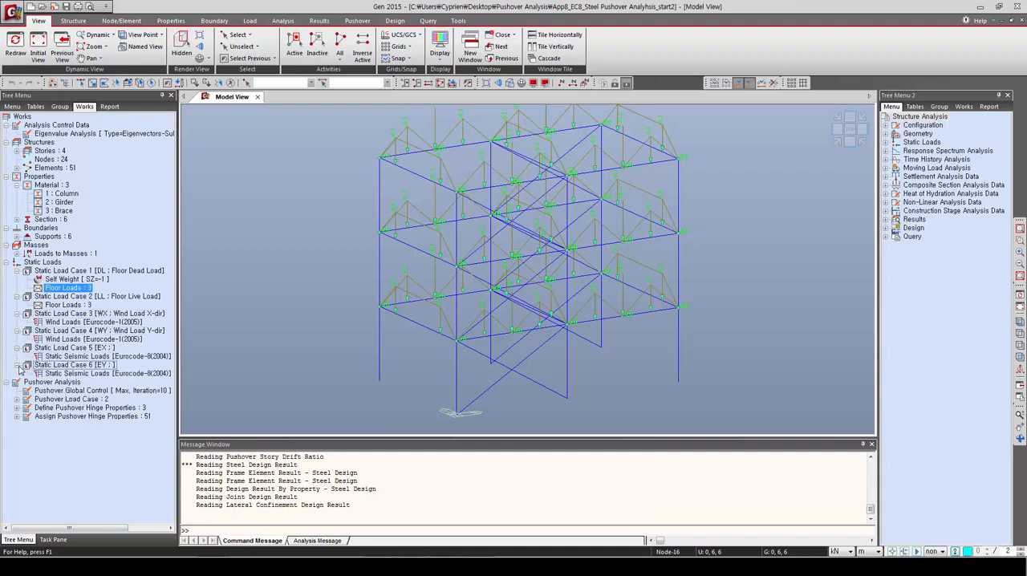
{"action": "left_click", "coordinate": [71, 323]}
{"action": "right_click", "coordinate": [73, 324]}
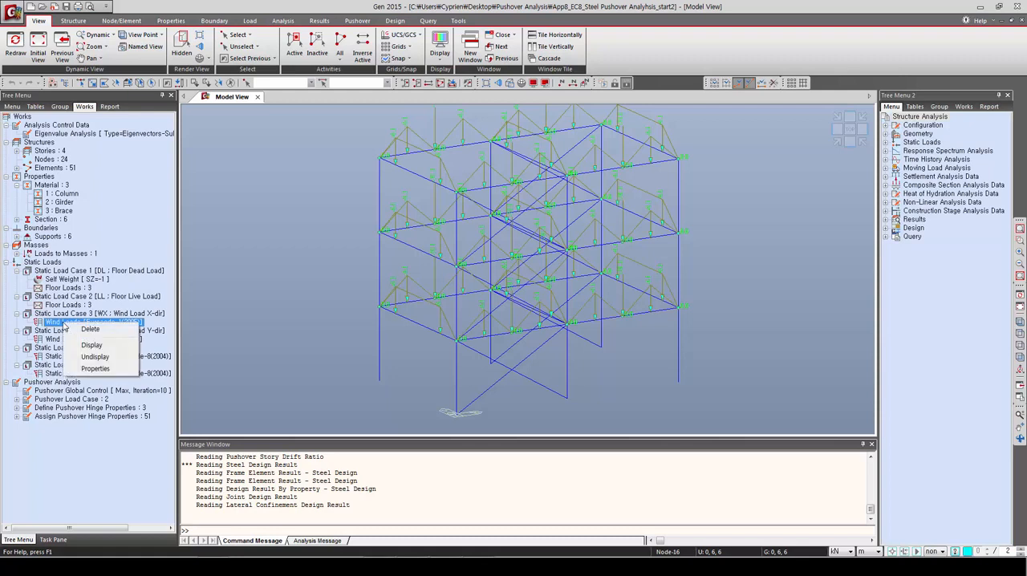
{"action": "left_click", "coordinate": [80, 346]}
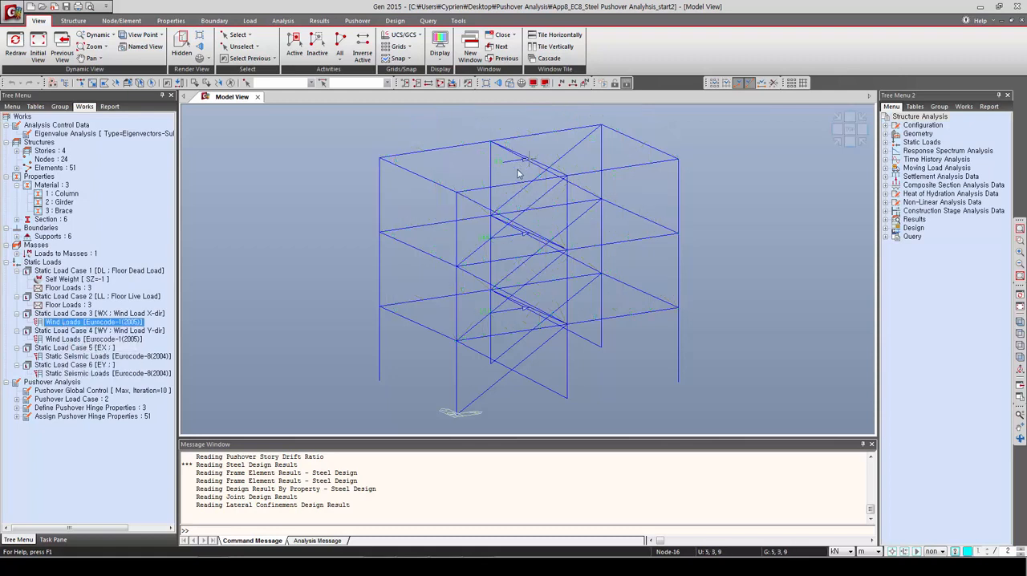
{"action": "left_click", "coordinate": [70, 342]}
{"action": "right_click", "coordinate": [70, 342]}
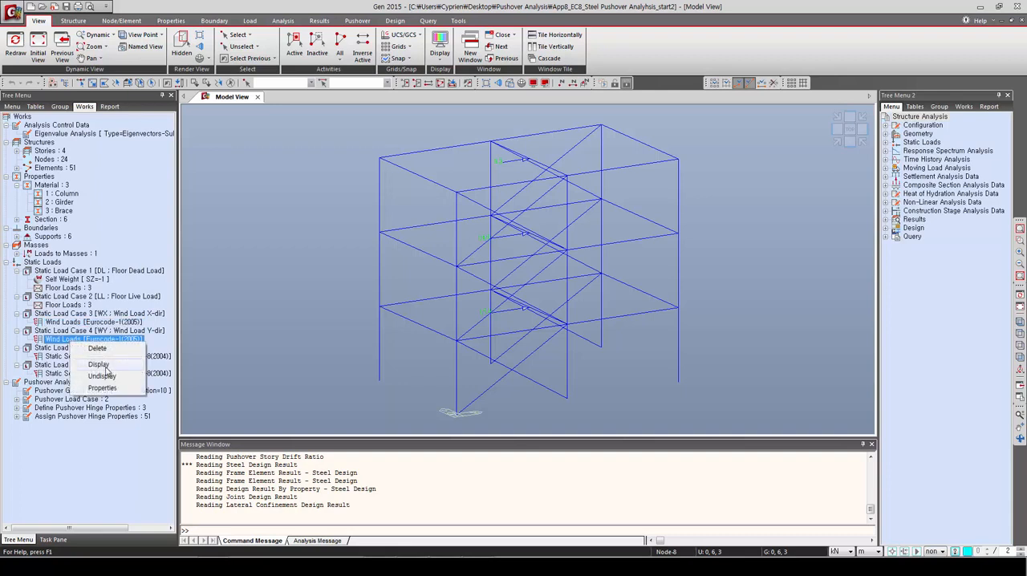
{"action": "left_click", "coordinate": [105, 365]}
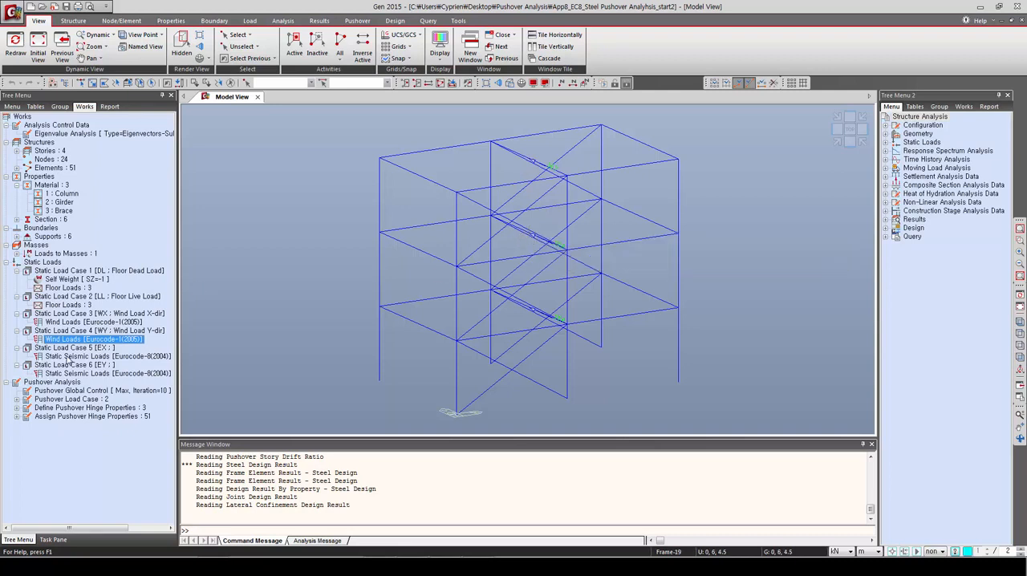
Step: Display the Eurocode-8(2004) static seismic loads of load cases EX and EY in turn
{"action": "left_click", "coordinate": [70, 356]}
{"action": "right_click", "coordinate": [70, 357]}
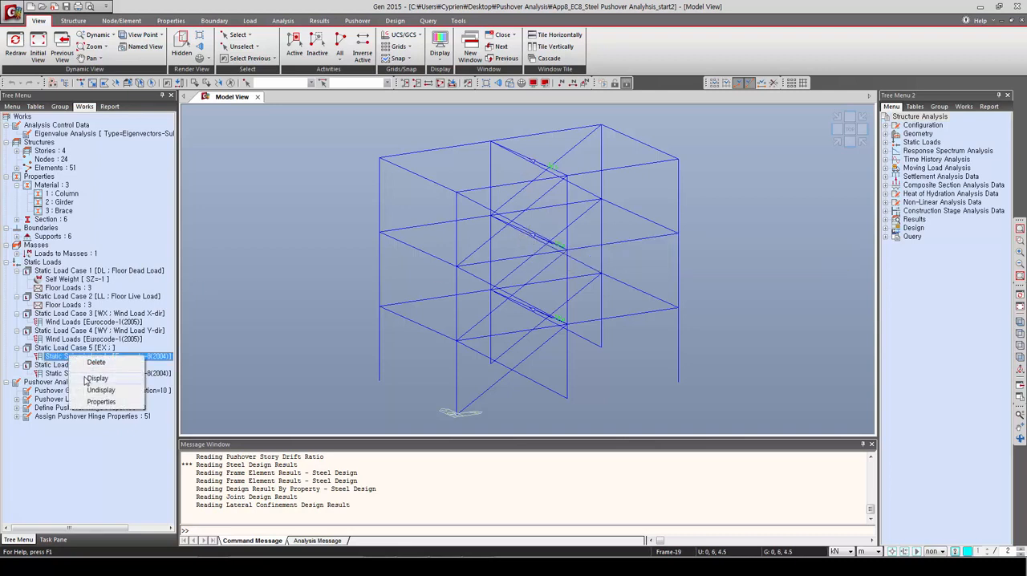
{"action": "left_click", "coordinate": [84, 378]}
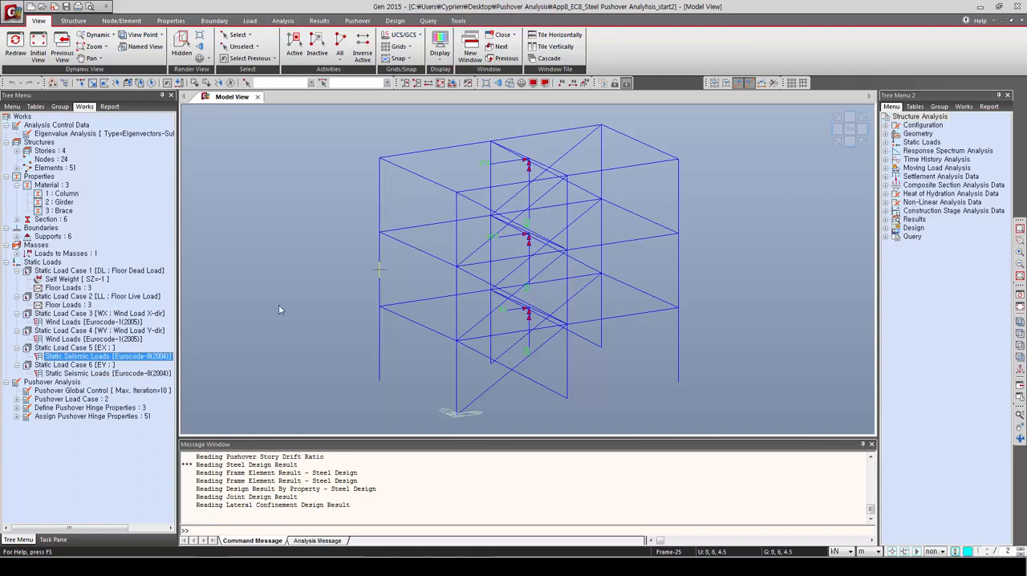
{"action": "left_click", "coordinate": [75, 375]}
{"action": "right_click", "coordinate": [76, 375]}
{"action": "left_click", "coordinate": [94, 393]}
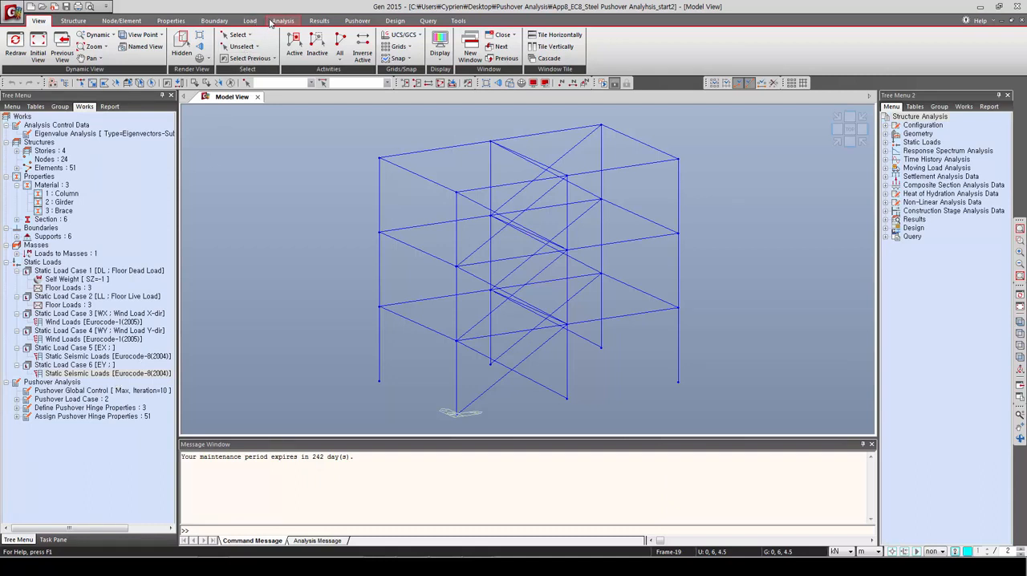
Step: Perform the structural analysis of the steel frame model
{"action": "left_click", "coordinate": [272, 22]}
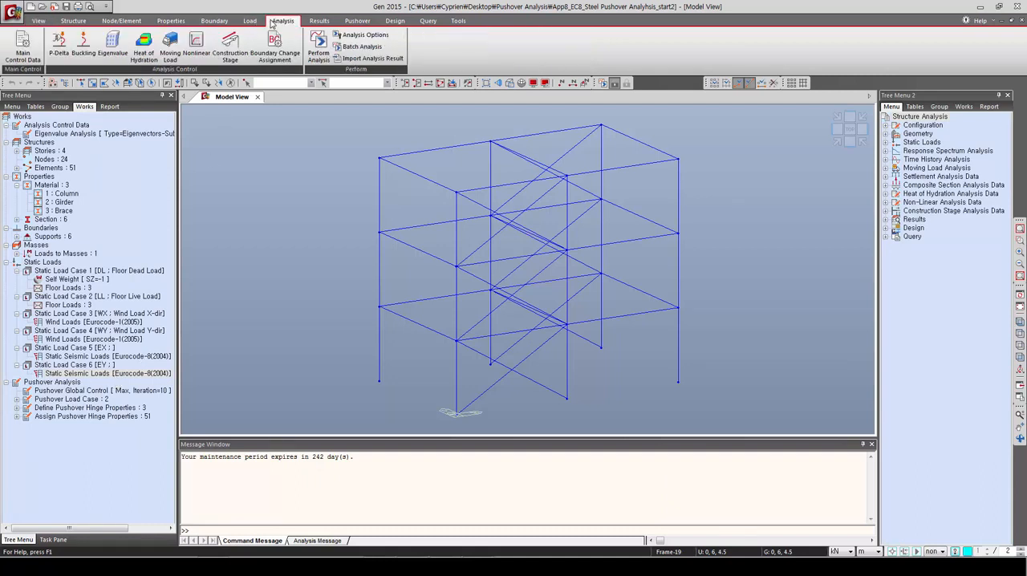
{"action": "left_click", "coordinate": [319, 47]}
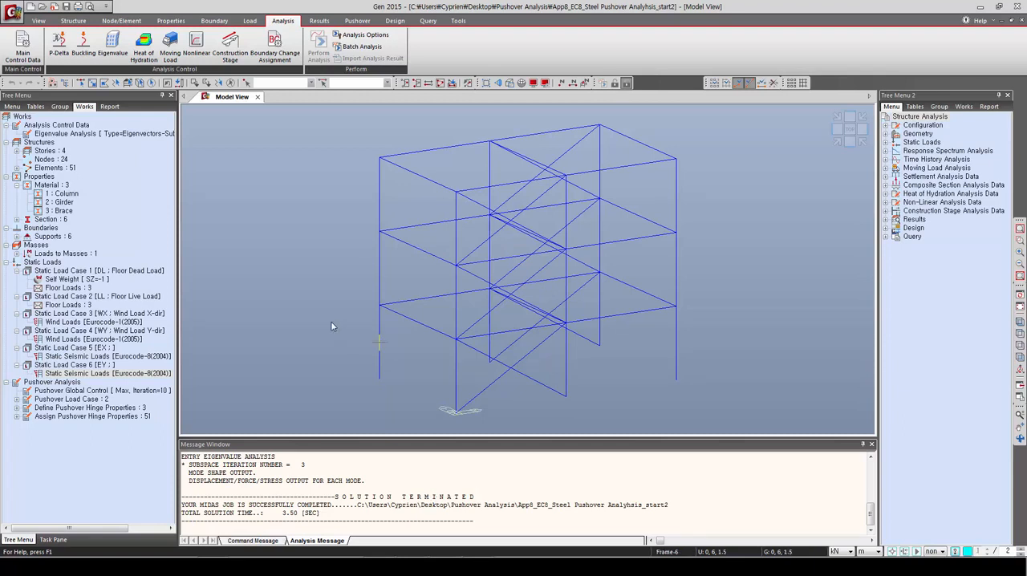
{"action": "mouse_move", "coordinate": [332, 323]}
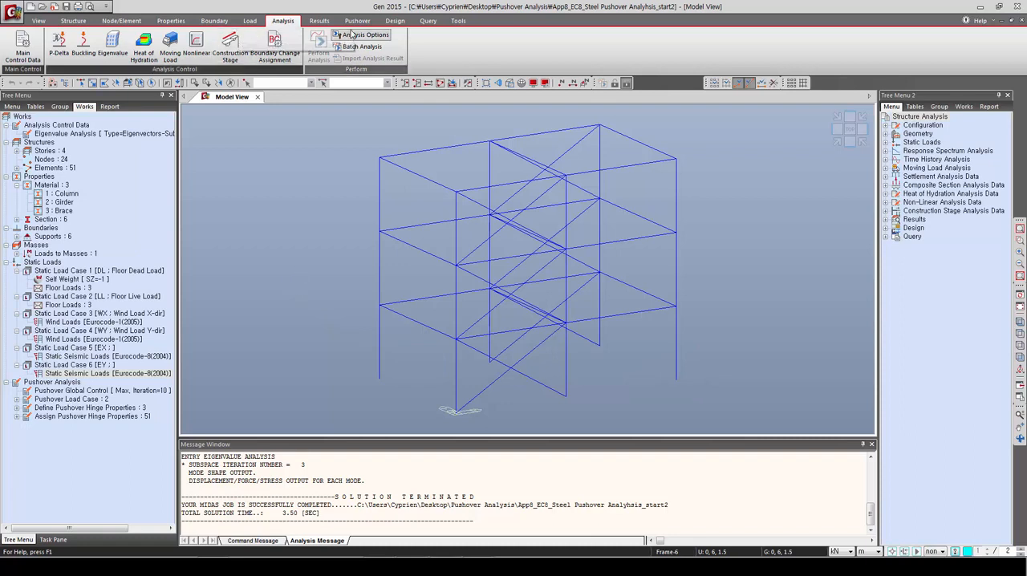
Step: Set the steel design code to Eurocode3:05 with the Recommended national annex and biaxial moments at the same location
{"action": "left_click", "coordinate": [395, 20]}
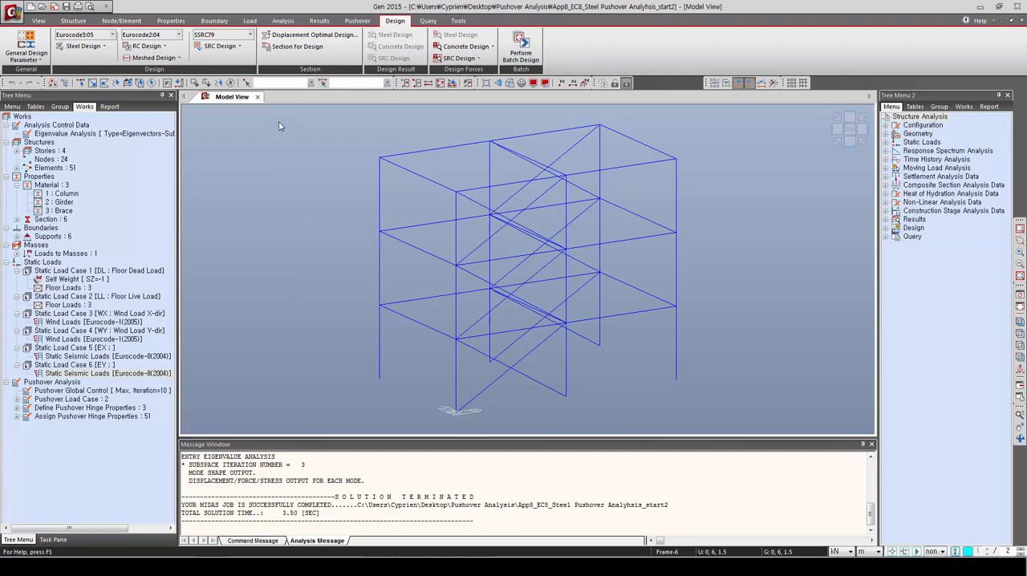
{"action": "left_click", "coordinate": [99, 47]}
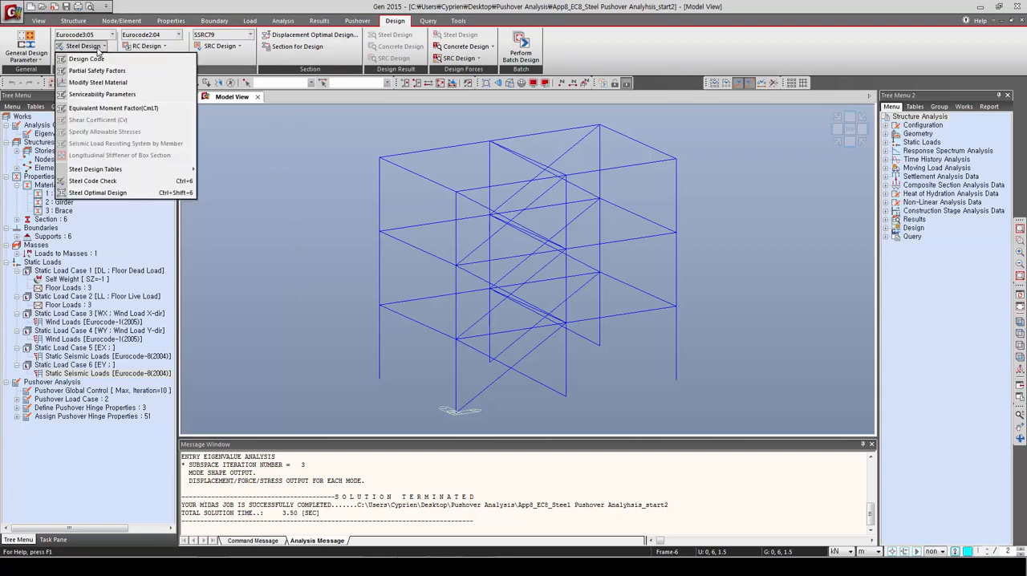
{"action": "left_click", "coordinate": [88, 59]}
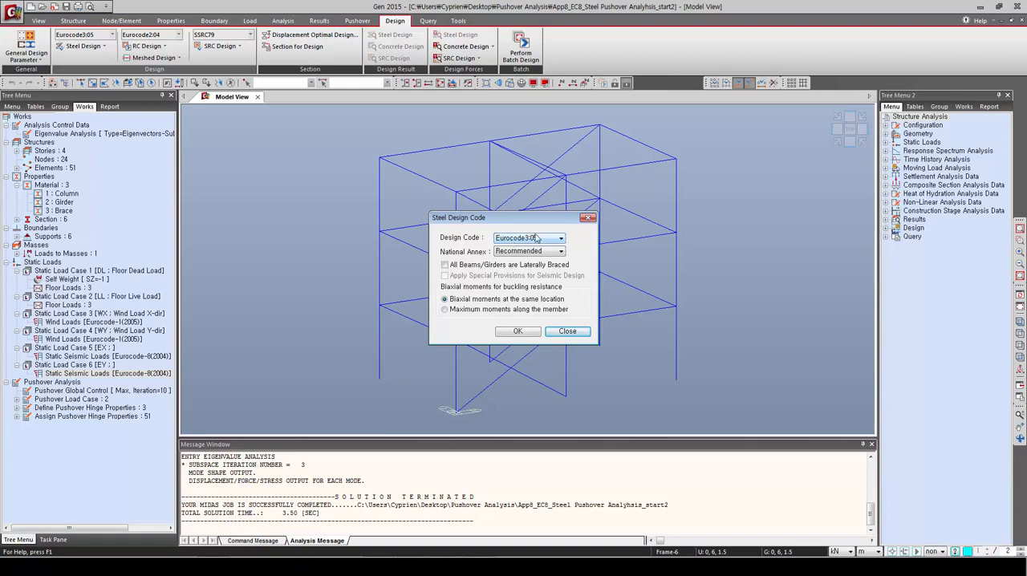
{"action": "left_click", "coordinate": [517, 330]}
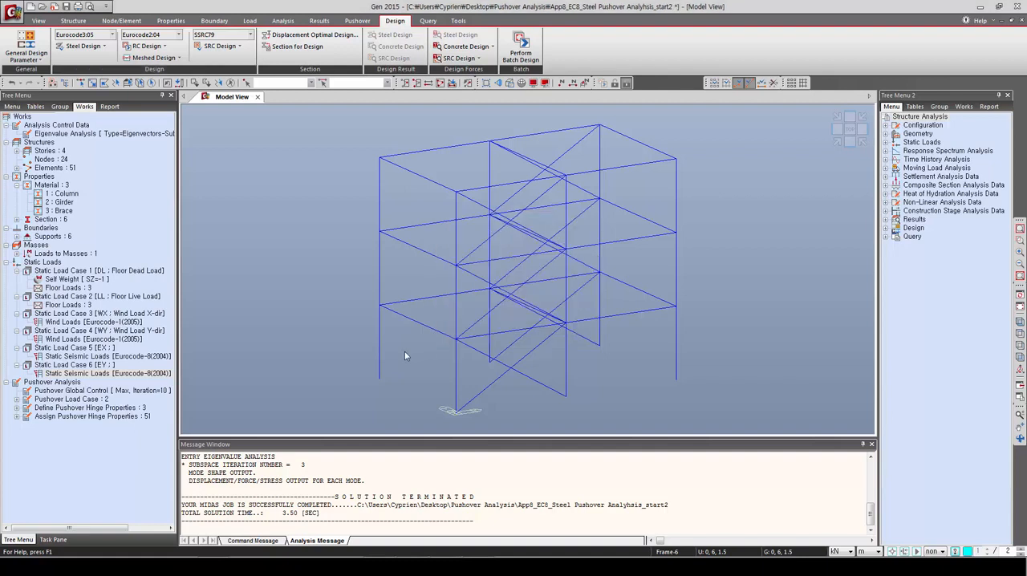
Step: Run the steel code check on the frame members
{"action": "mouse_move", "coordinate": [405, 354]}
{"action": "left_click", "coordinate": [83, 46]}
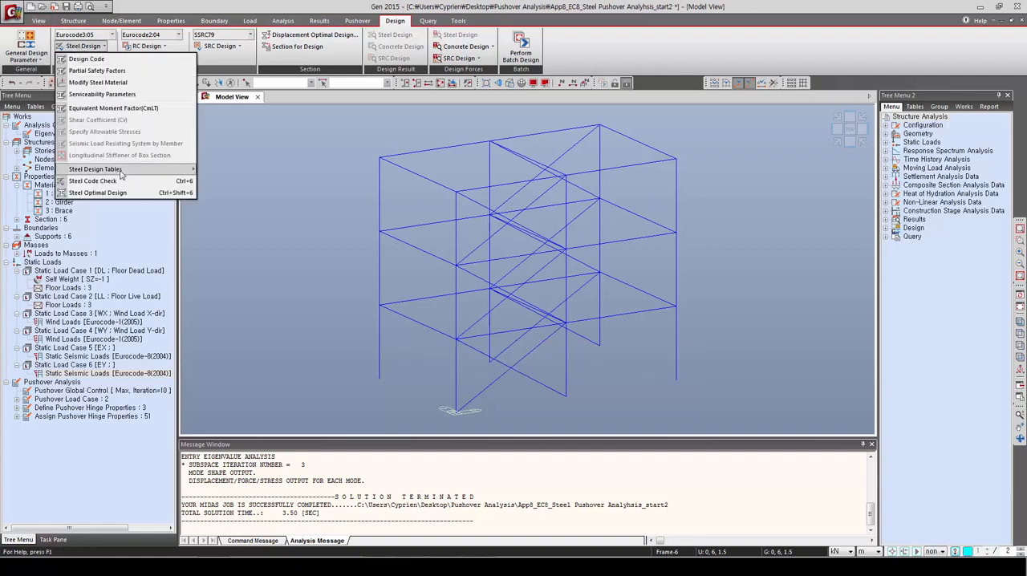
{"action": "left_click", "coordinate": [76, 181]}
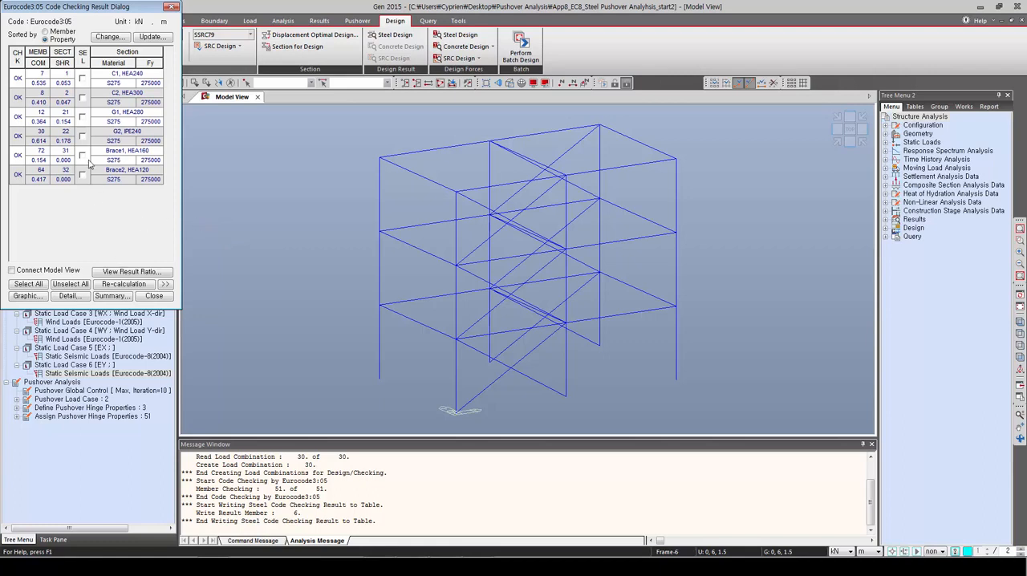
Step: Generate the detailed code check report for sections C1, C2, G1 and G2, and examine the flange and web classifications
{"action": "left_click", "coordinate": [82, 78]}
{"action": "left_click", "coordinate": [82, 98]}
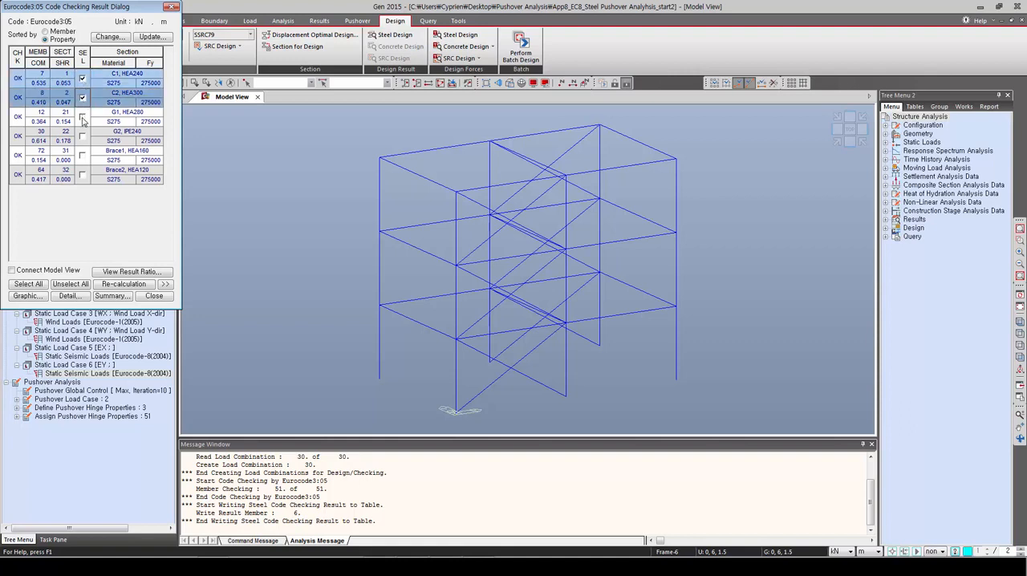
{"action": "left_click", "coordinate": [82, 117]}
{"action": "left_click", "coordinate": [82, 135]}
{"action": "left_click", "coordinate": [69, 295]}
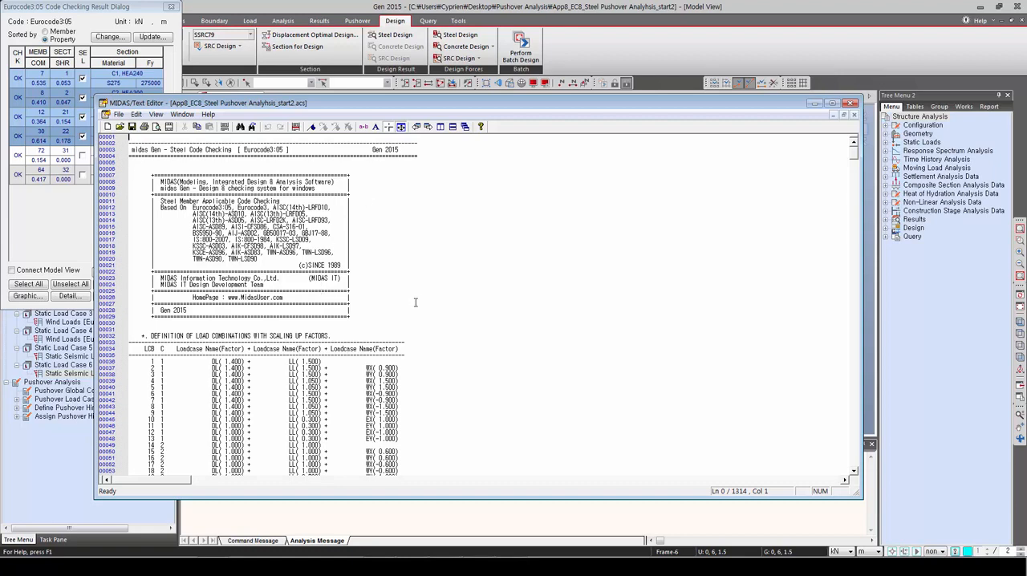
{"action": "left_click", "coordinate": [414, 302]}
{"action": "scroll", "coordinate": [415, 302], "scroll_direction": "down", "scroll_amount": 8}
{"action": "scroll", "coordinate": [415, 302], "scroll_direction": "down", "scroll_amount": 20}
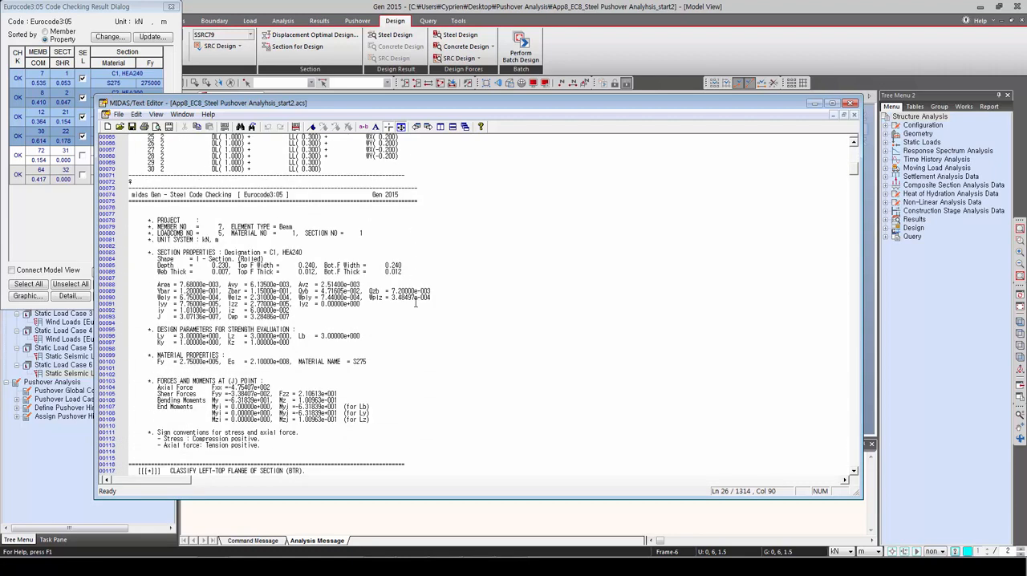
{"action": "scroll", "coordinate": [415, 302], "scroll_direction": "down", "scroll_amount": 5}
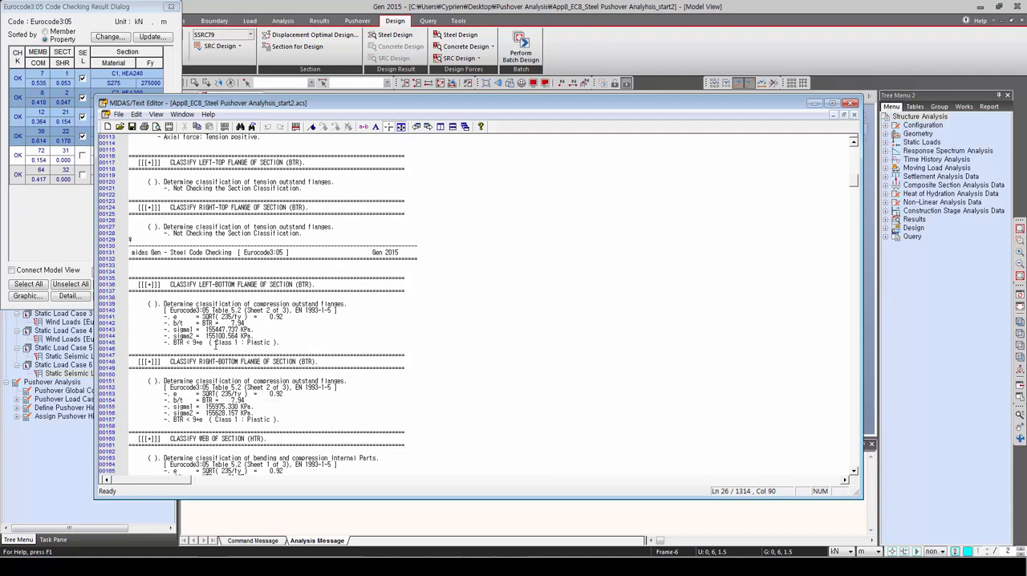
{"action": "scroll", "coordinate": [194, 409], "scroll_direction": "down", "scroll_amount": 2}
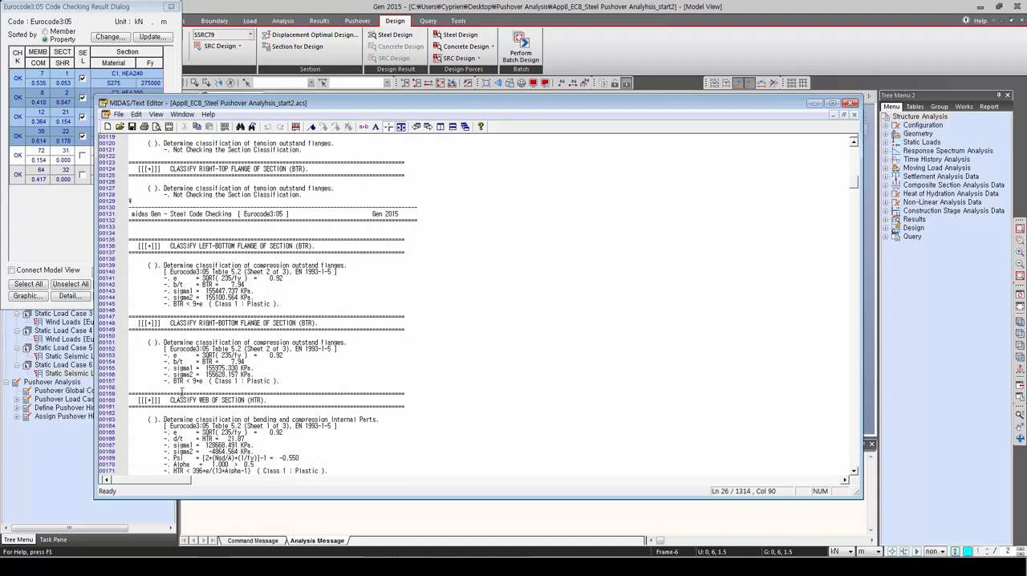
{"action": "scroll", "coordinate": [183, 391], "scroll_direction": "down", "scroll_amount": 2}
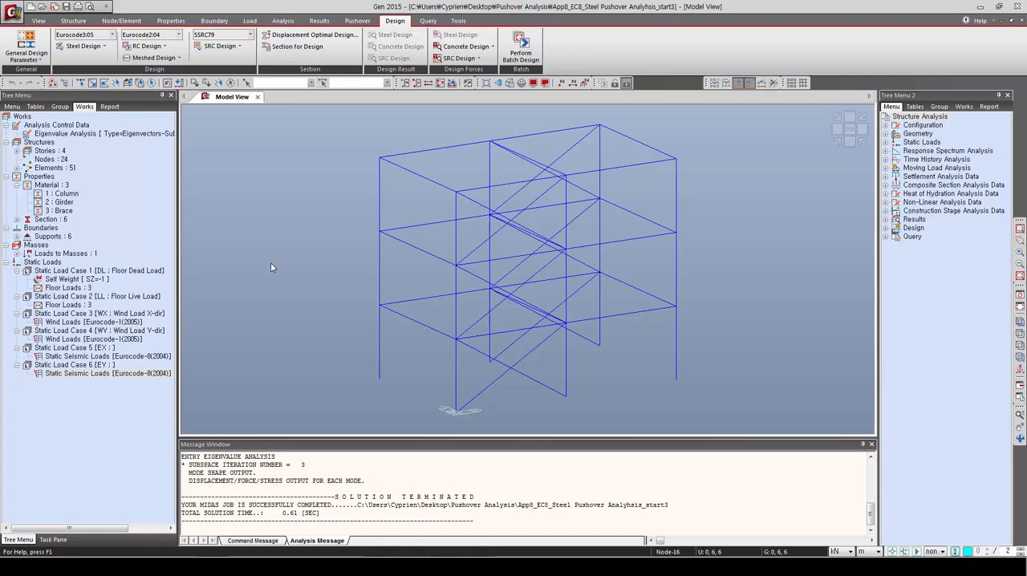
Step: Define the pushover global control with nonlinear static initial loads DL at scale factor 1 and LL at 0.25
{"action": "left_click", "coordinate": [345, 21]}
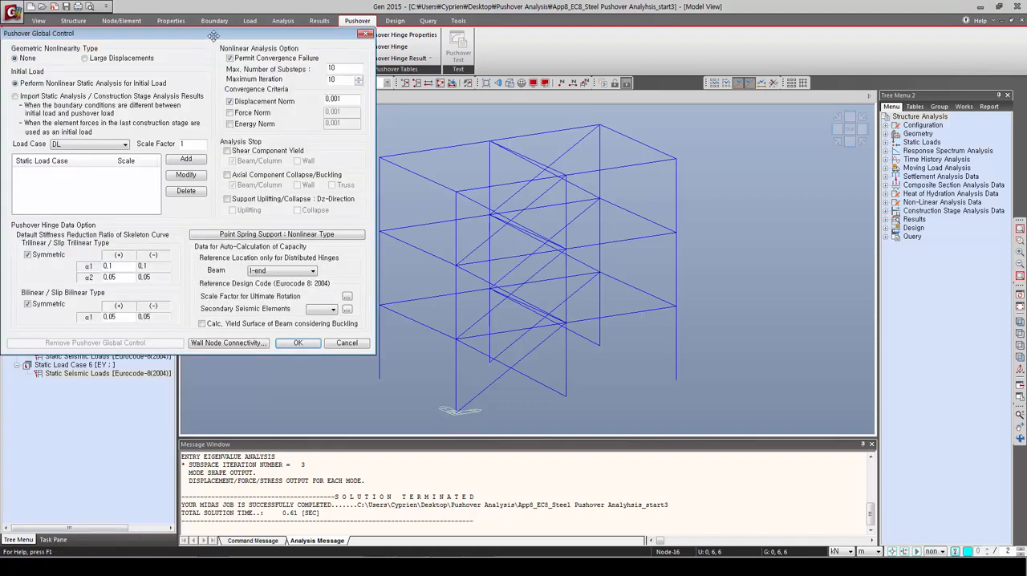
{"action": "left_click_drag", "start_coordinate": [215, 35], "coordinate": [308, 101]}
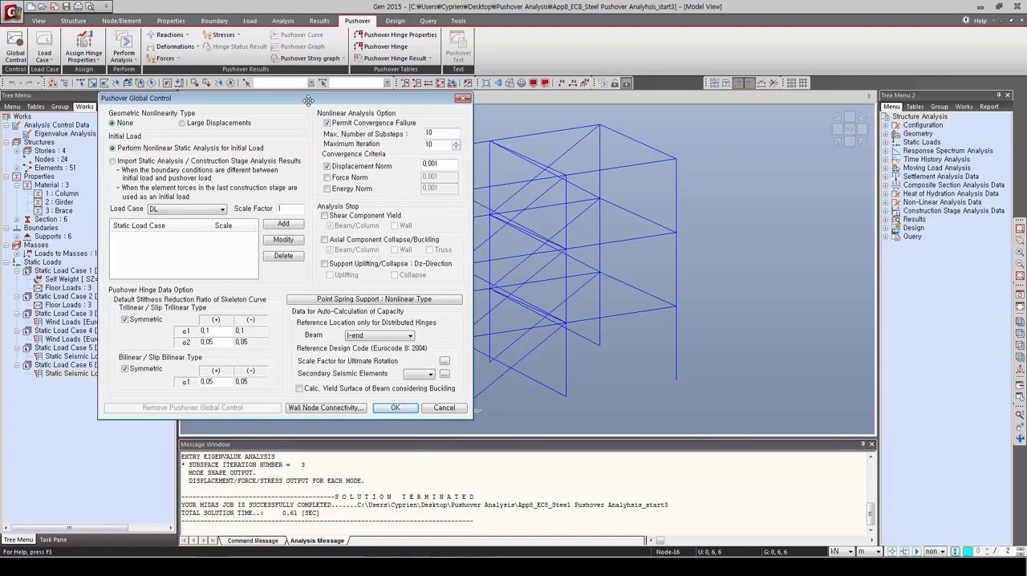
{"action": "left_click", "coordinate": [171, 210]}
{"action": "left_click", "coordinate": [171, 219]}
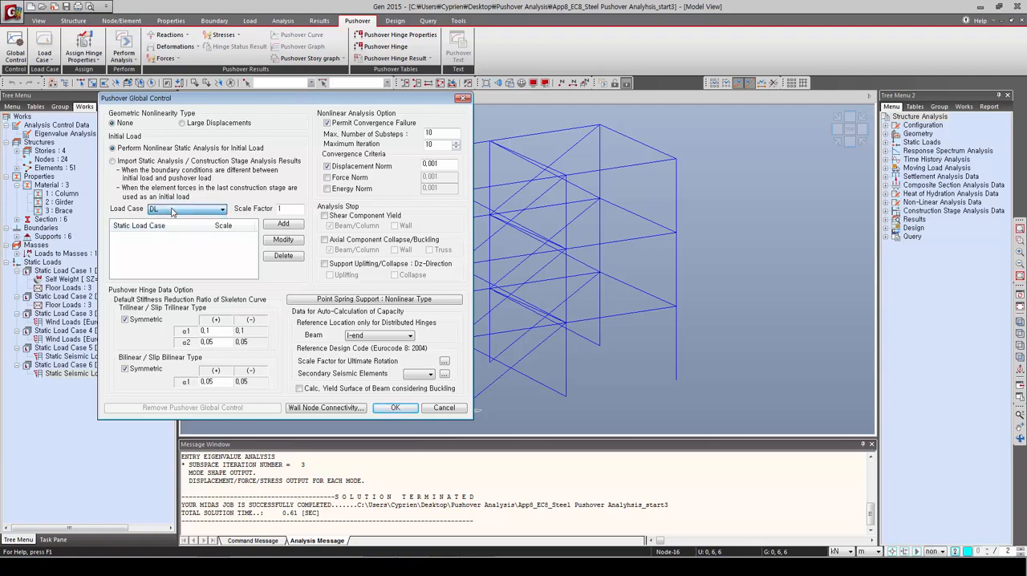
{"action": "left_click", "coordinate": [280, 226]}
{"action": "left_click", "coordinate": [192, 211]}
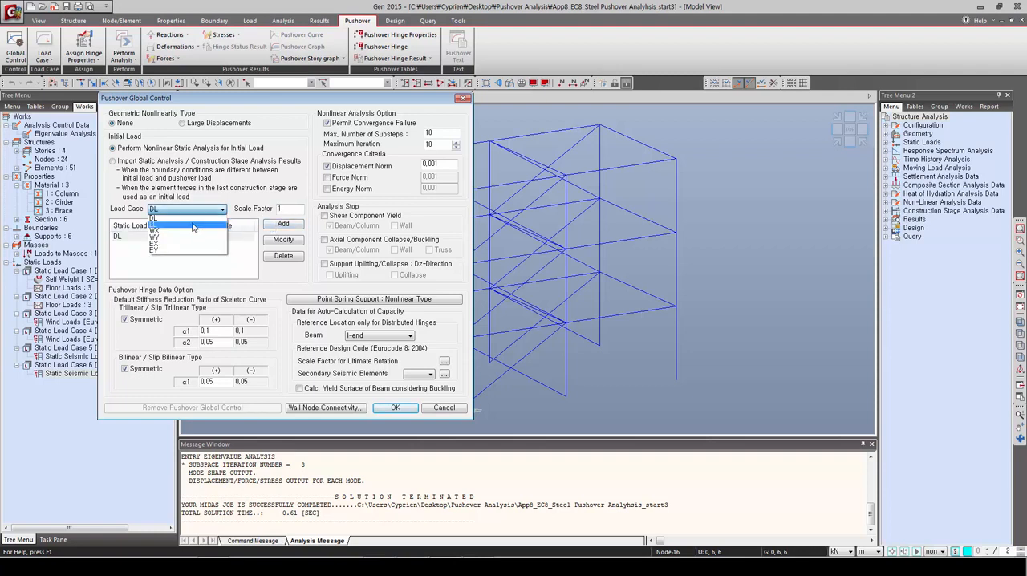
{"action": "left_click", "coordinate": [196, 228]}
{"action": "left_click_drag", "start_coordinate": [292, 209], "coordinate": [262, 208]}
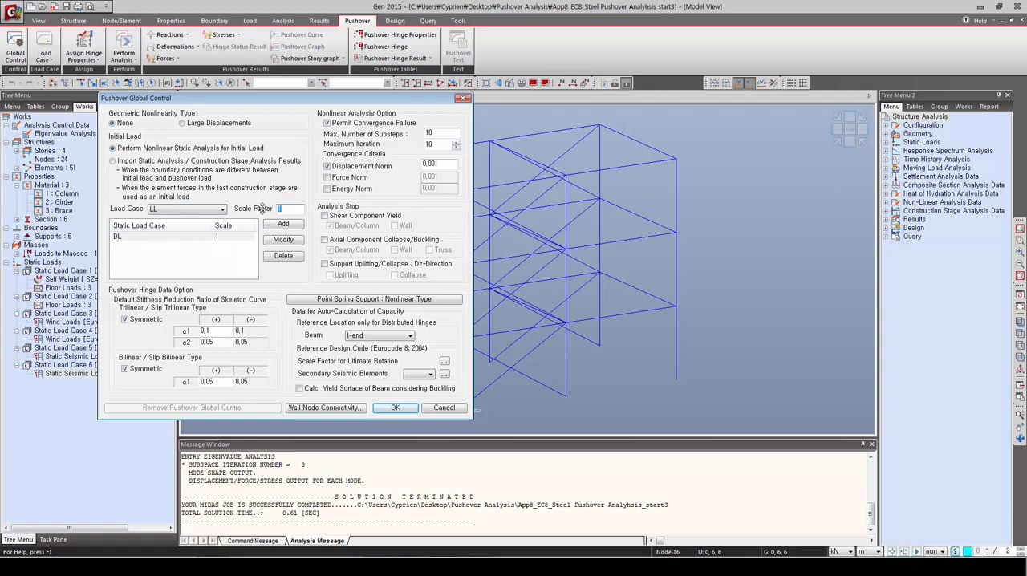
{"action": "type", "text": "0,"}
{"action": "left_click", "coordinate": [289, 224]}
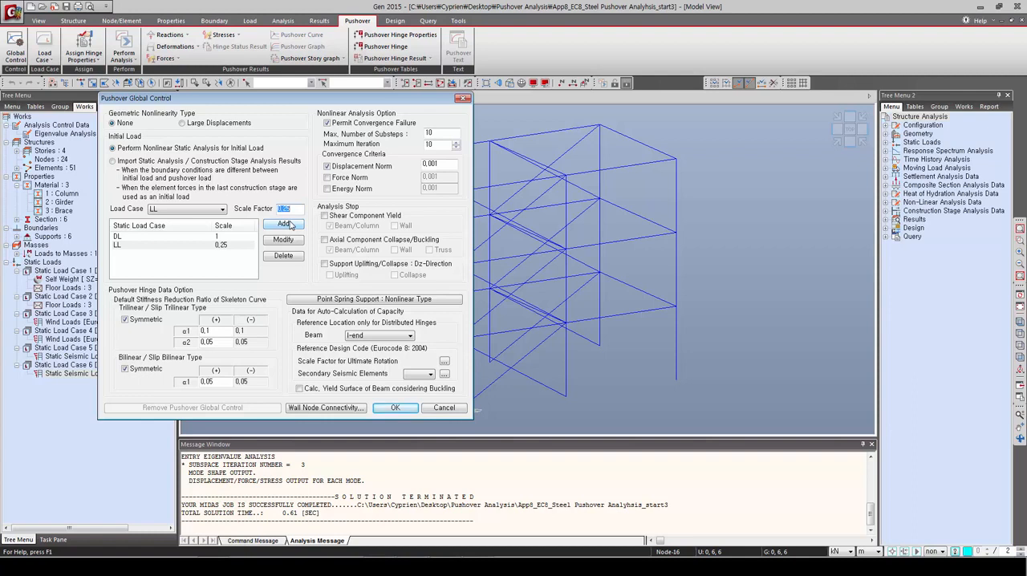
{"action": "left_click", "coordinate": [387, 409]}
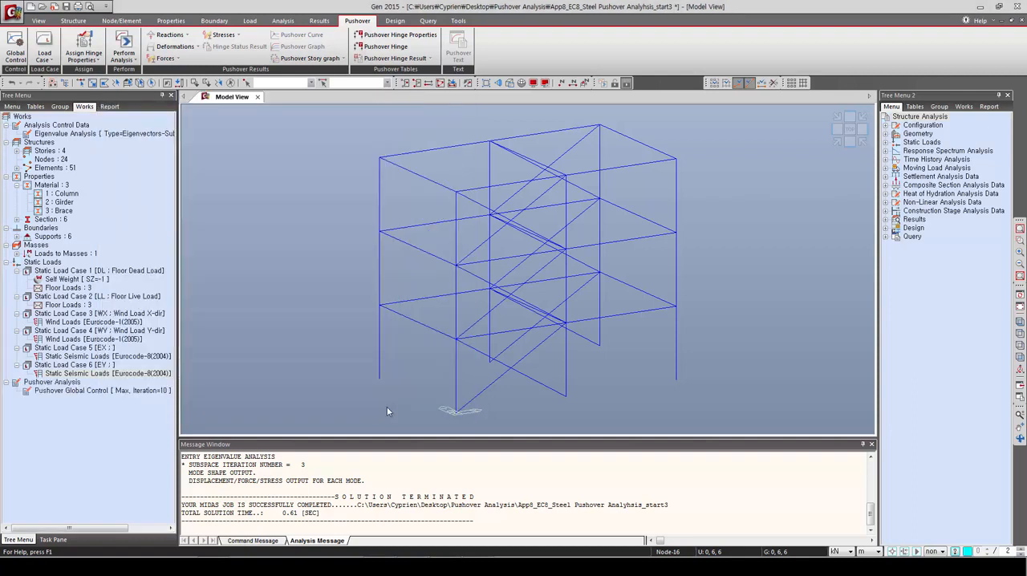
Step: Review the pushover global control's ultimate rotation scale factors and the structure group definition for secondary seismic elements
{"action": "left_click", "coordinate": [15, 48]}
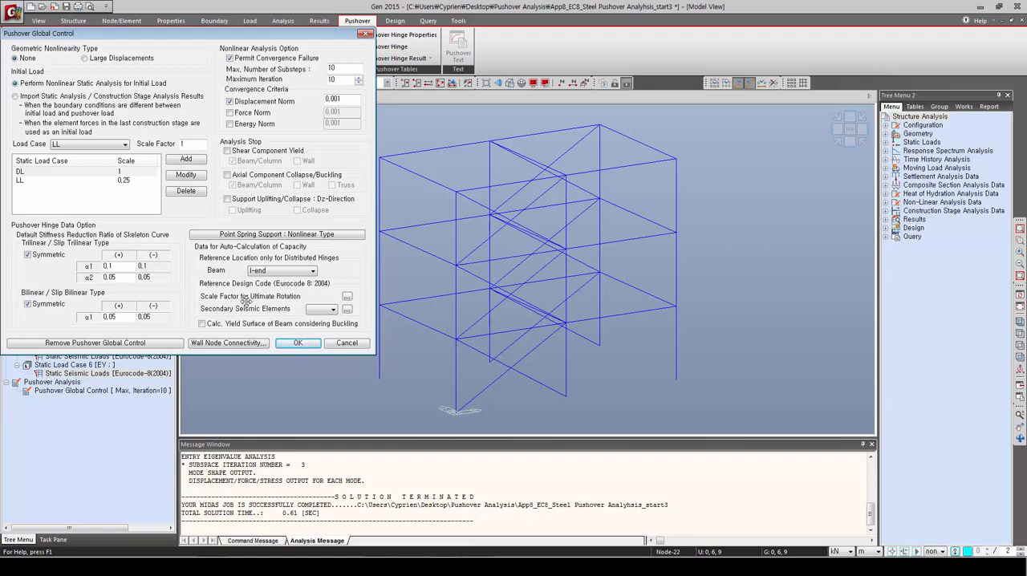
{"action": "left_click", "coordinate": [347, 296]}
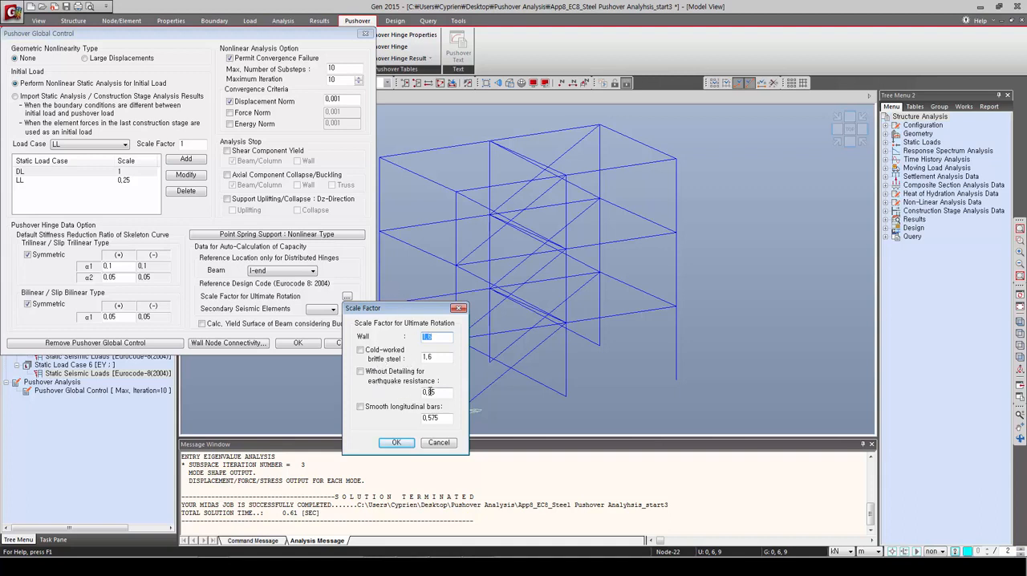
{"action": "left_click", "coordinate": [396, 443]}
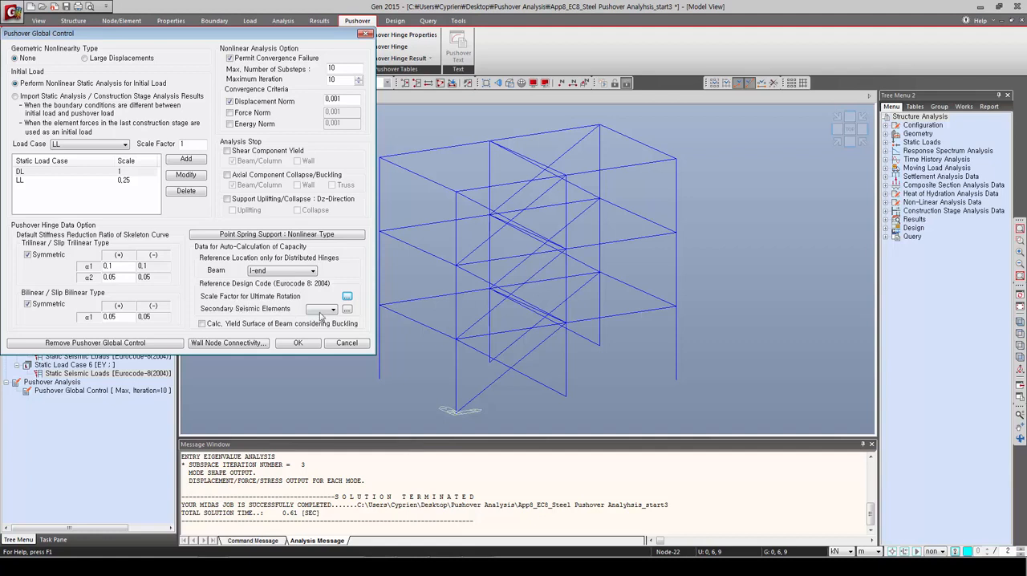
{"action": "left_click", "coordinate": [346, 309]}
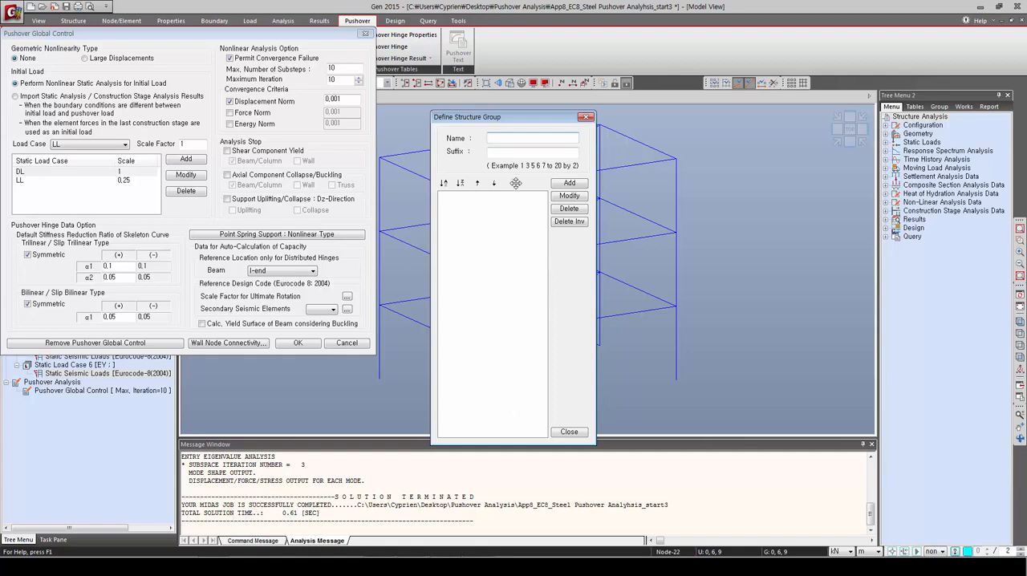
{"action": "left_click", "coordinate": [574, 434]}
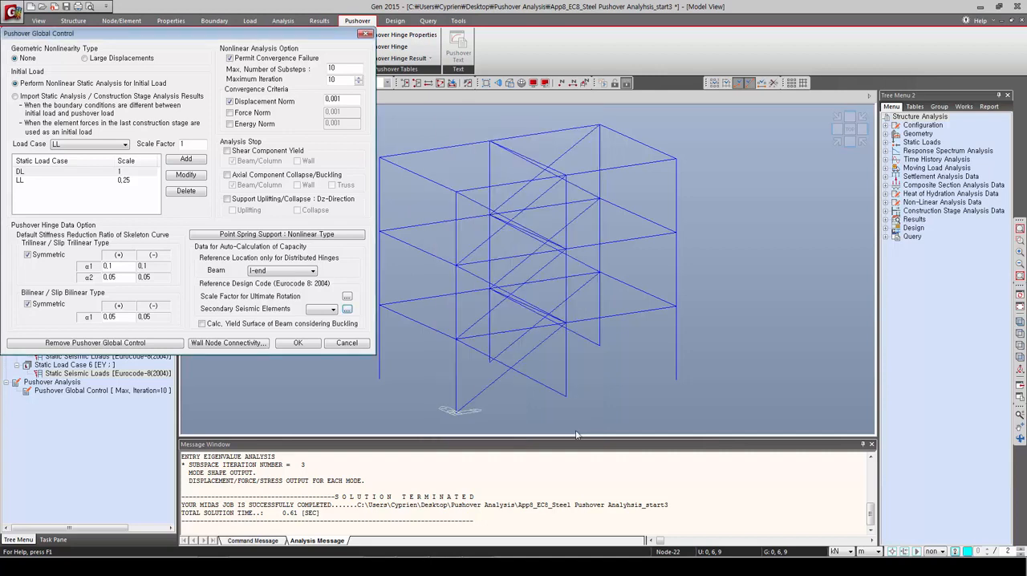
{"action": "left_click", "coordinate": [299, 347]}
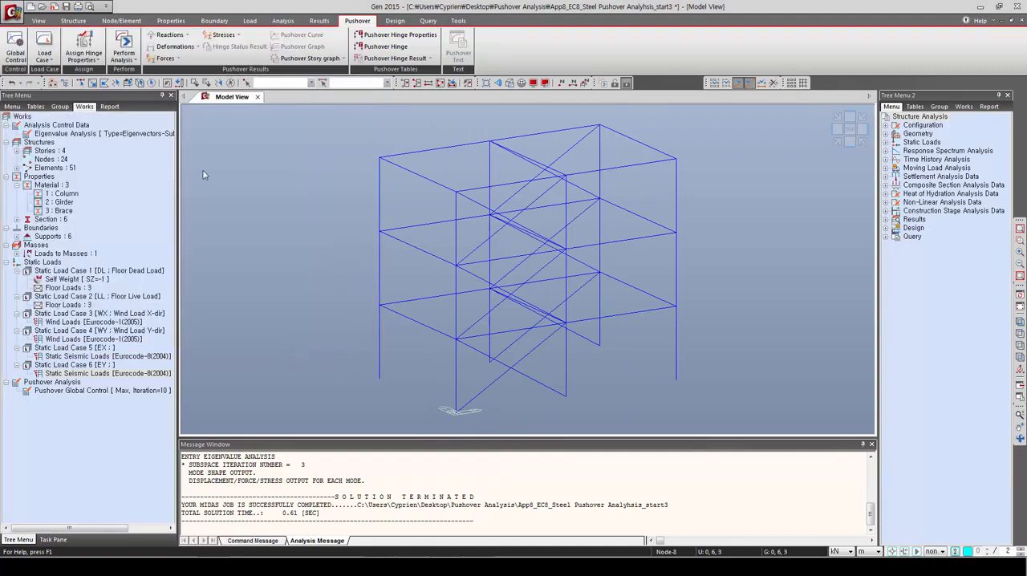
Step: Add a pushover load case named Accel X with 30 increment steps, P-Delta effect and initial load enabled
{"action": "left_click", "coordinate": [46, 60]}
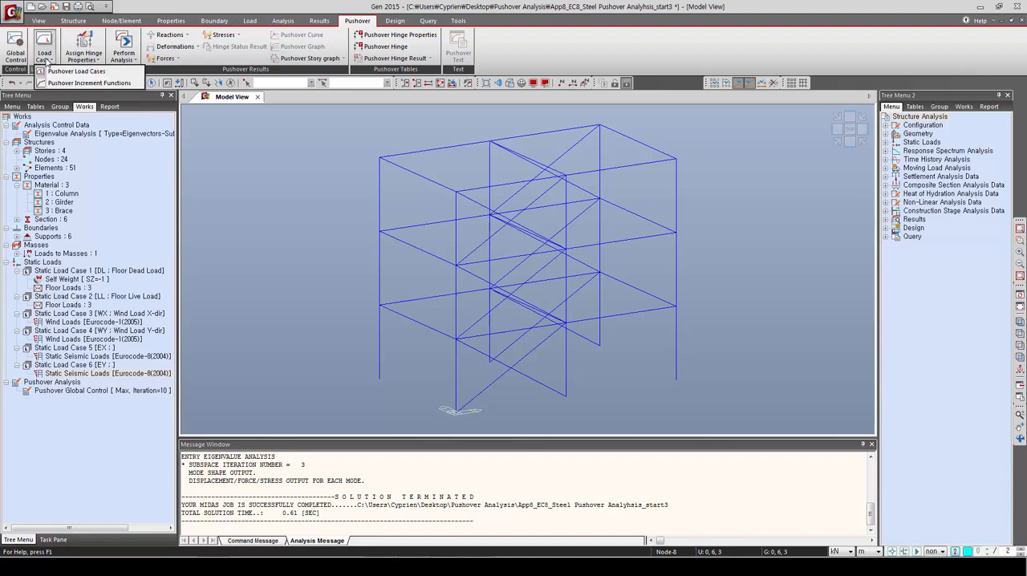
{"action": "left_click", "coordinate": [76, 71]}
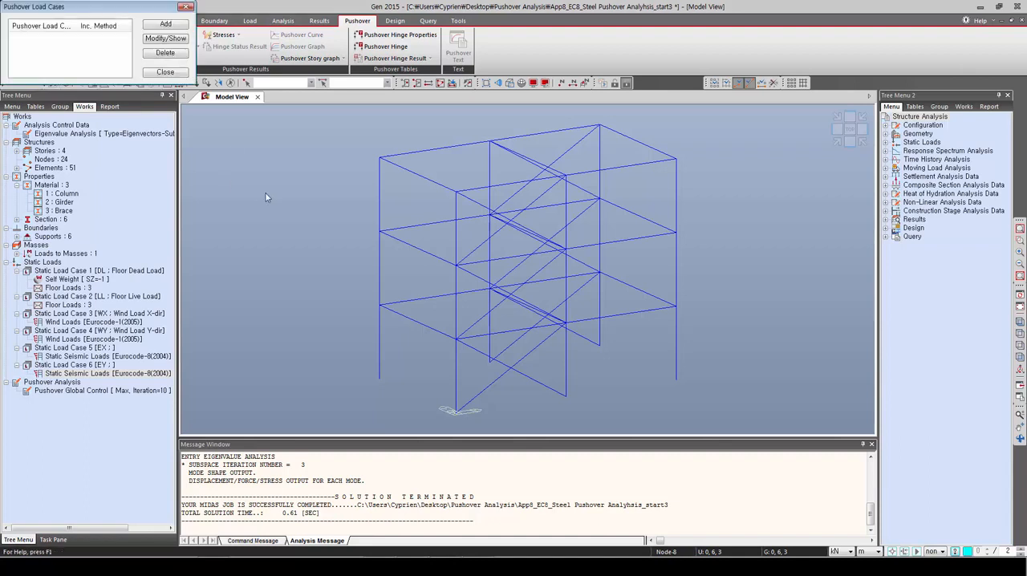
{"action": "left_click", "coordinate": [166, 24]}
{"action": "left_click_drag", "start_coordinate": [129, 20], "coordinate": [230, 69]}
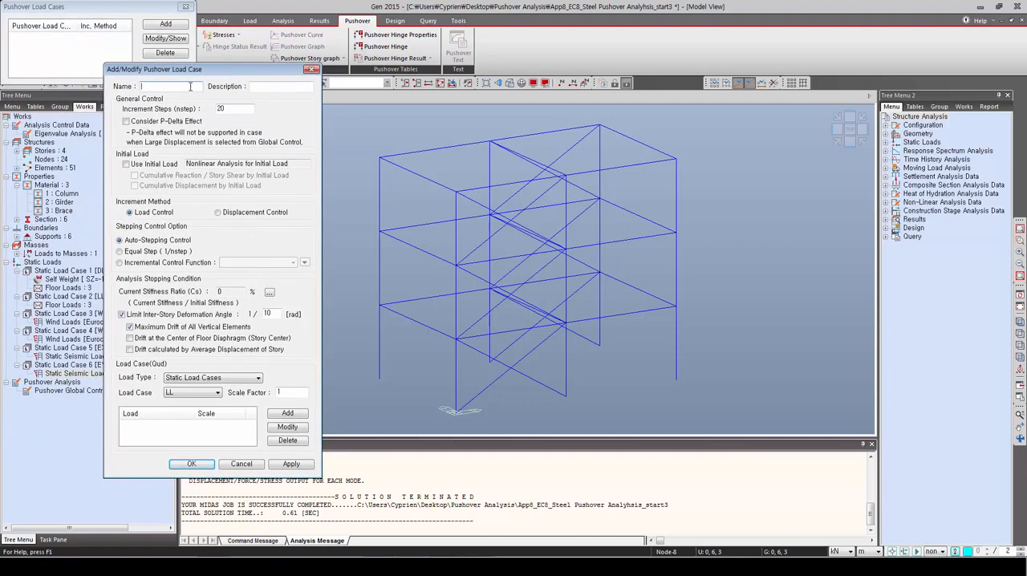
{"action": "type", "text": "Accel X"}
{"action": "double_click", "coordinate": [220, 108]}
{"action": "type", "text": "30"}
{"action": "left_click", "coordinate": [126, 122]}
{"action": "left_click", "coordinate": [126, 165]}
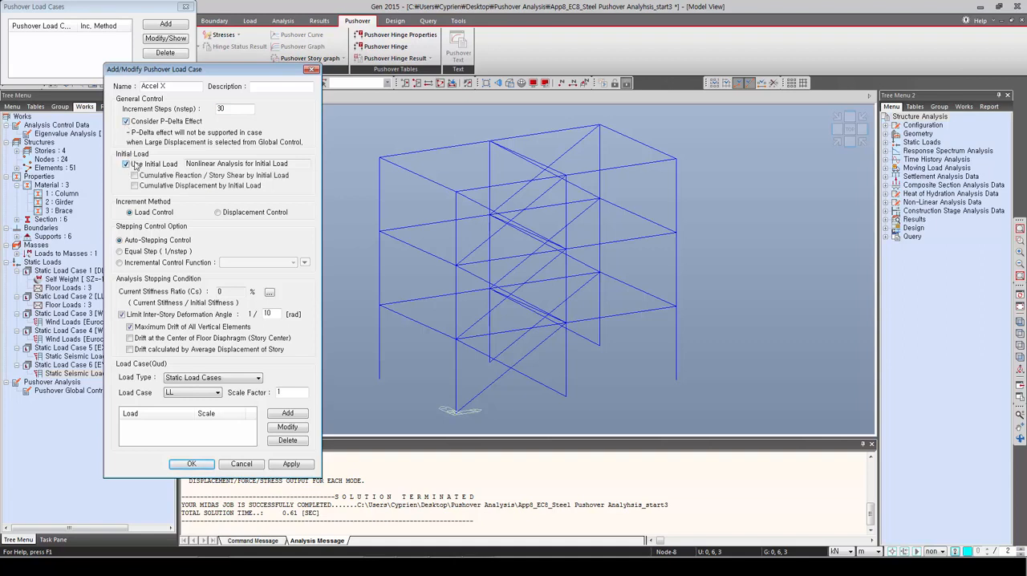
Step: Set Accel X to displacement control at master node 20, direction DX, maximum 0.12 m, without the inter-story deformation limit
{"action": "left_click", "coordinate": [217, 212]}
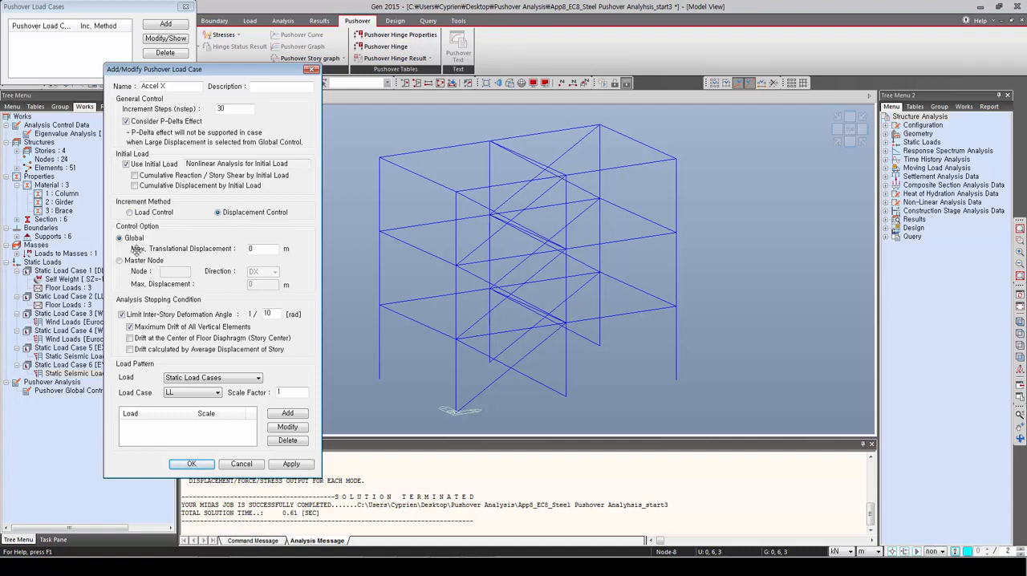
{"action": "left_click", "coordinate": [119, 261]}
{"action": "left_click", "coordinate": [174, 272]}
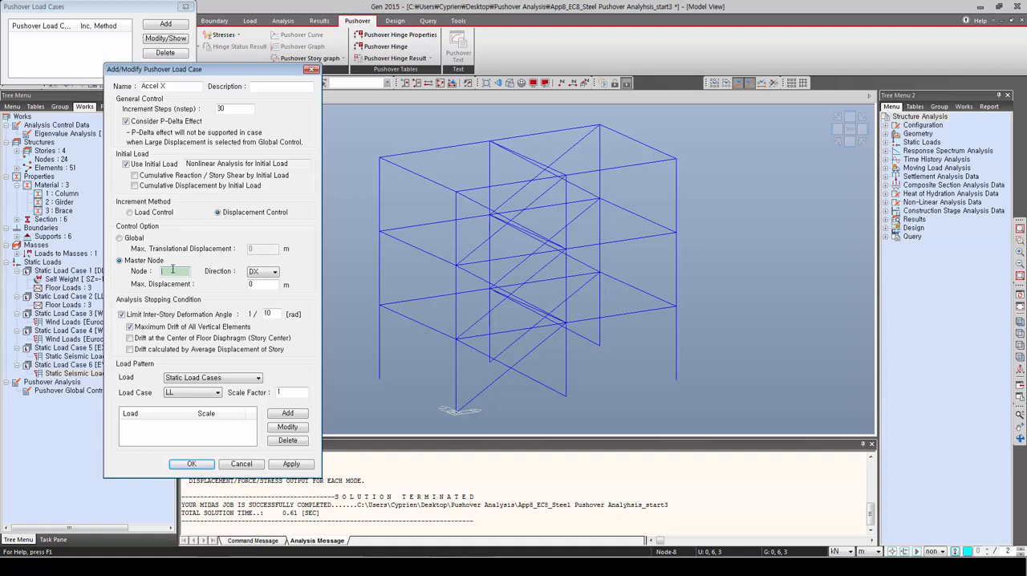
{"action": "left_click", "coordinate": [566, 175]}
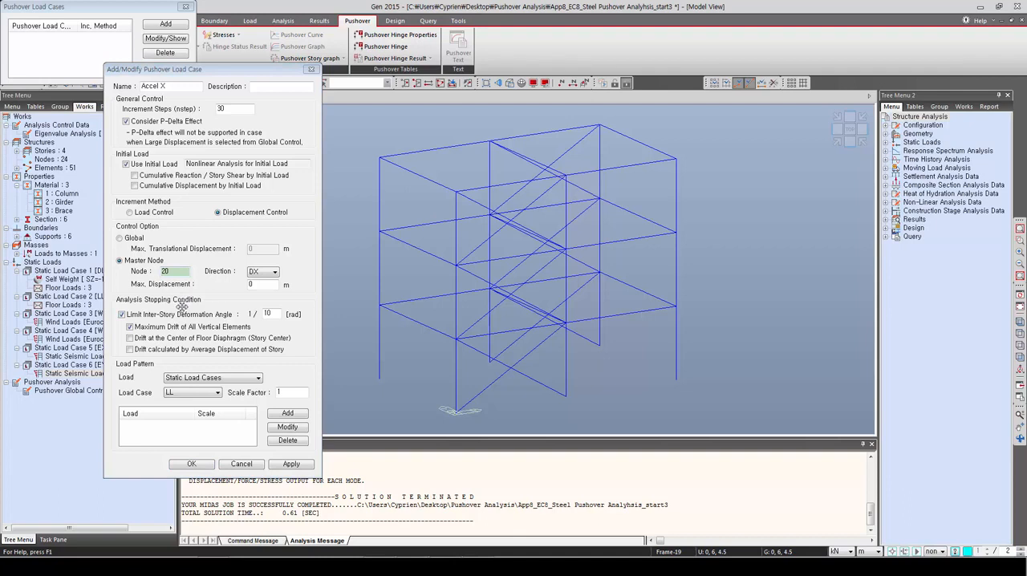
{"action": "left_click", "coordinate": [257, 284]}
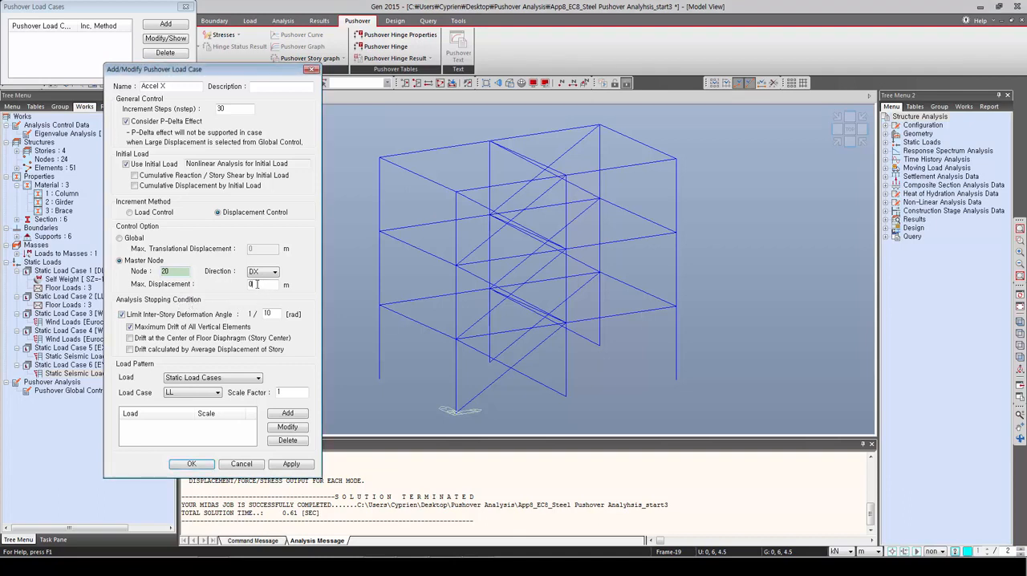
{"action": "double_click", "coordinate": [257, 284]}
{"action": "left_click", "coordinate": [122, 314]}
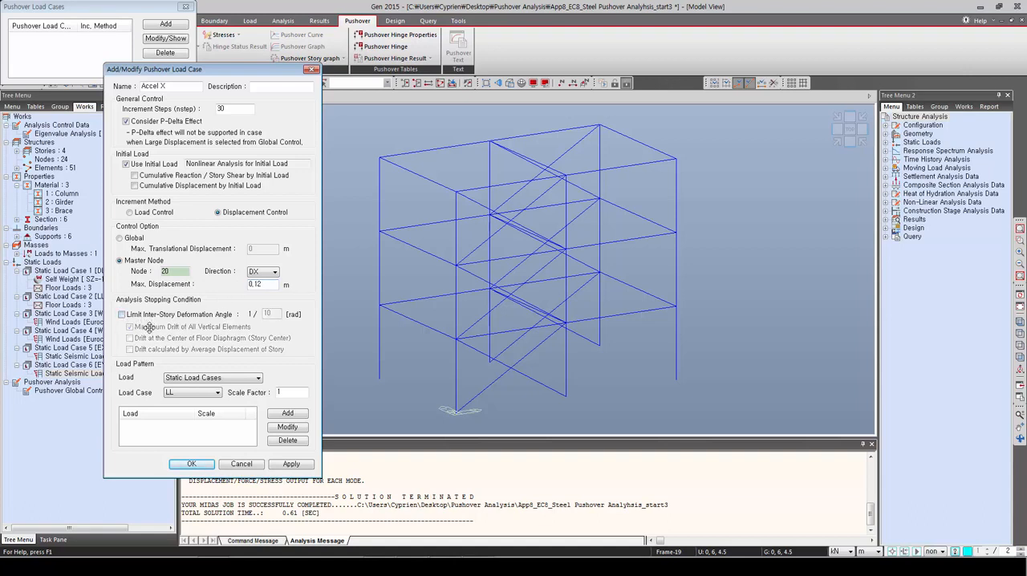
Step: Give Accel X a uniform acceleration load pattern in DX with scale factor 1 and save the load case
{"action": "left_click", "coordinate": [205, 378]}
{"action": "left_click", "coordinate": [205, 393]}
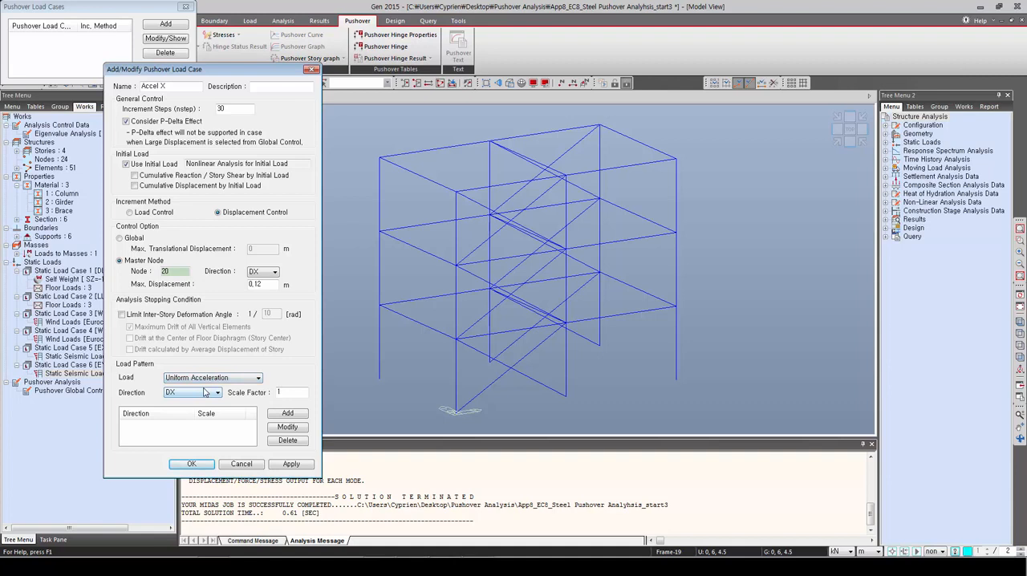
{"action": "left_click", "coordinate": [277, 413]}
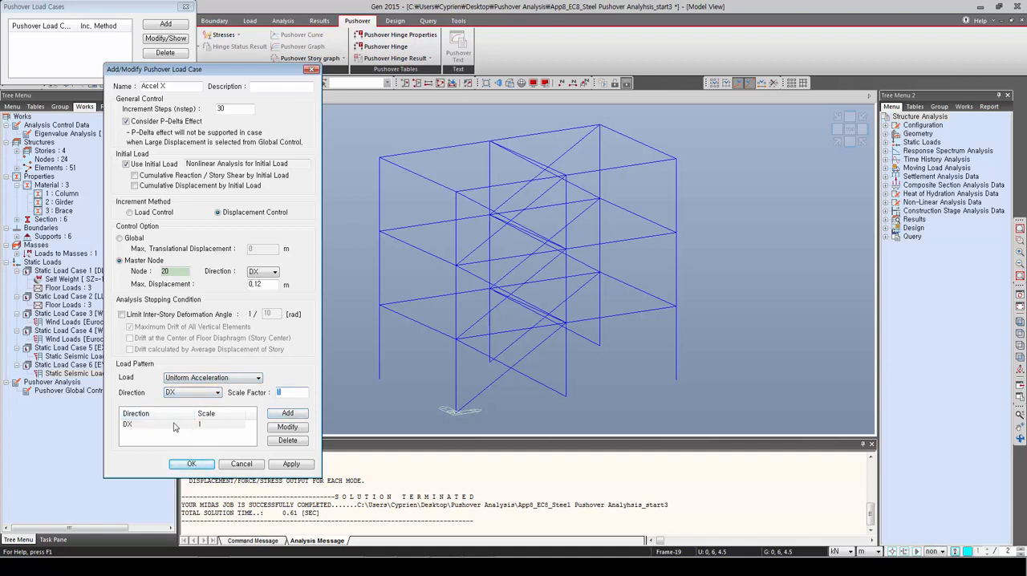
{"action": "left_click", "coordinate": [189, 464]}
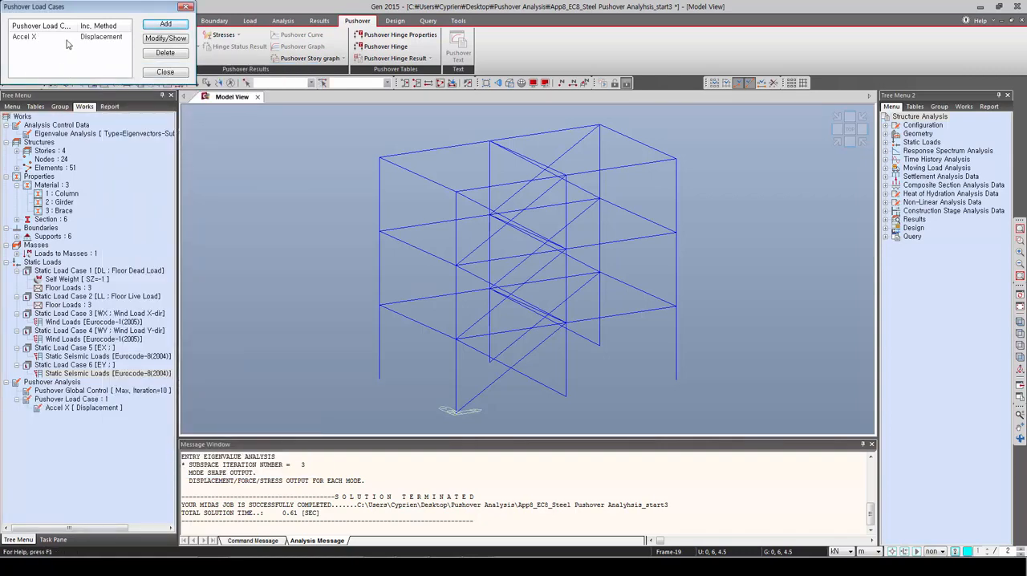
Step: Add a second pushover load case named EY_Y with 30 increment steps, P-Delta effect and initial load enabled
{"action": "left_click", "coordinate": [164, 25]}
{"action": "left_click_drag", "start_coordinate": [146, 45], "coordinate": [323, 61]}
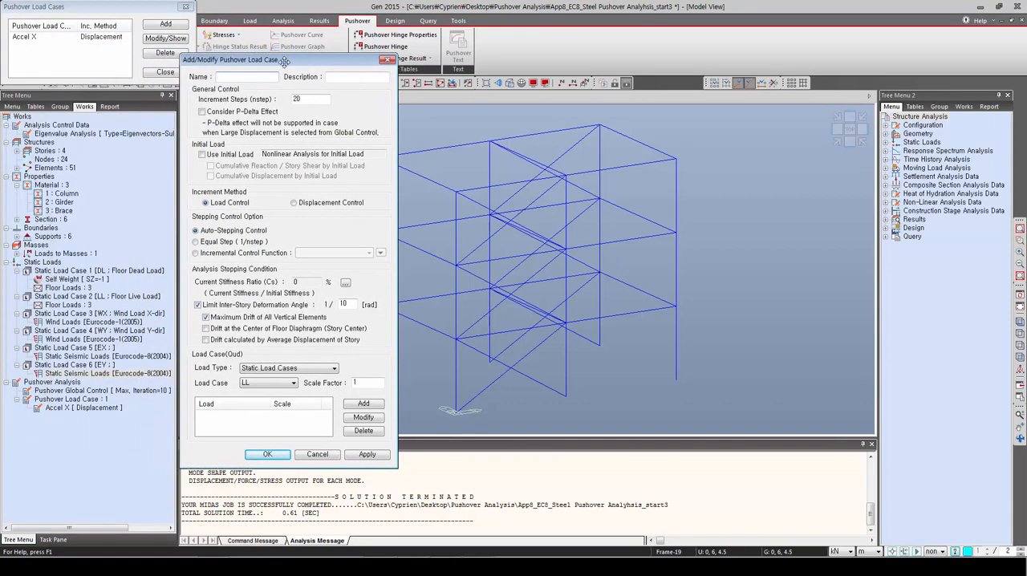
{"action": "left_click", "coordinate": [252, 76]}
{"action": "left_click_drag", "start_coordinate": [313, 100], "coordinate": [267, 100]}
{"action": "type", "text": "30"}
{"action": "left_click", "coordinate": [203, 113]}
{"action": "left_click", "coordinate": [203, 154]}
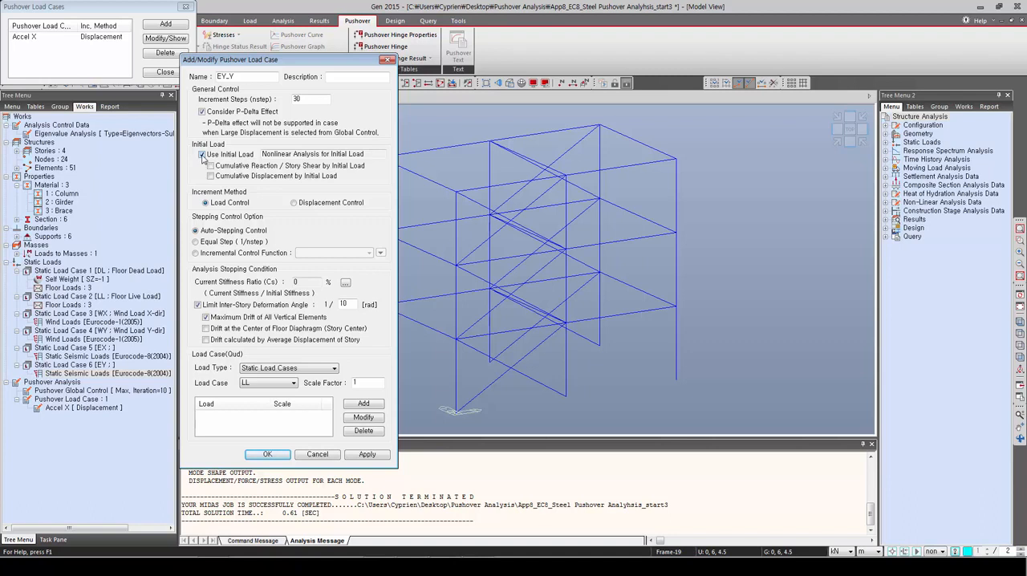
Step: Set EY_Y to displacement control at master node 20, direction DY, maximum 0.3 m, without the inter-story deformation limit
{"action": "left_click", "coordinate": [295, 203]}
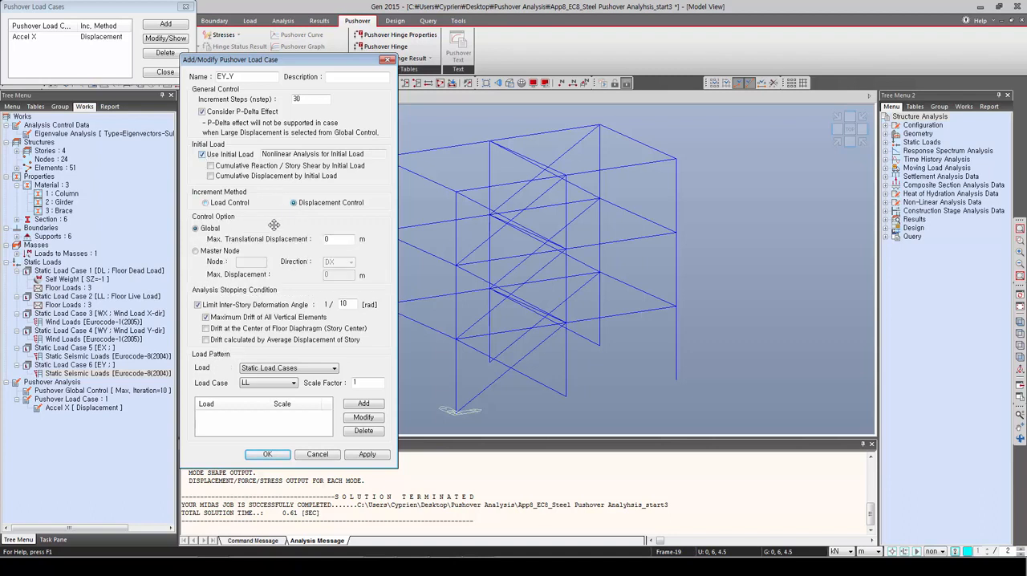
{"action": "left_click", "coordinate": [195, 251]}
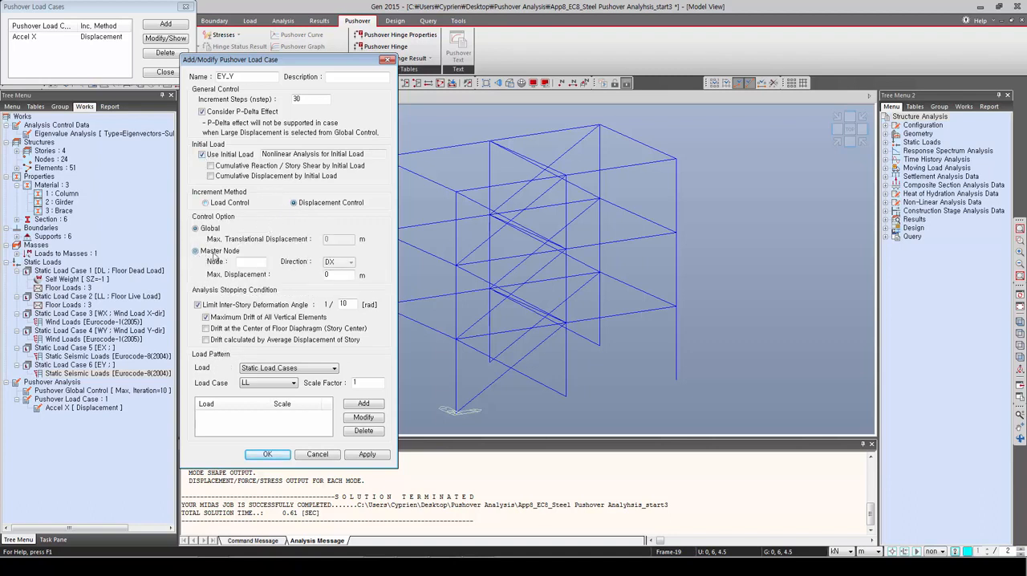
{"action": "left_click", "coordinate": [566, 177]}
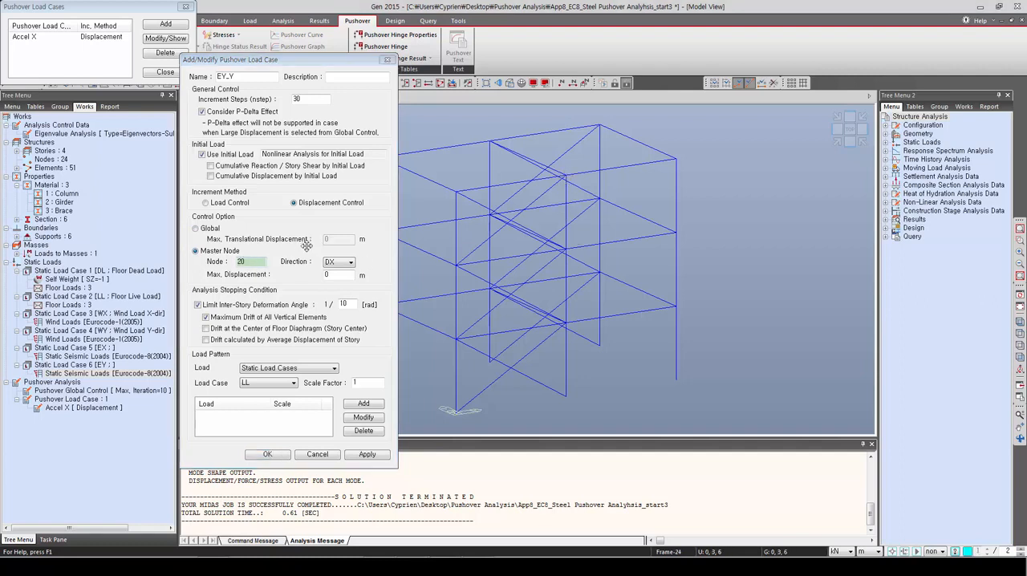
{"action": "double_click", "coordinate": [337, 275]}
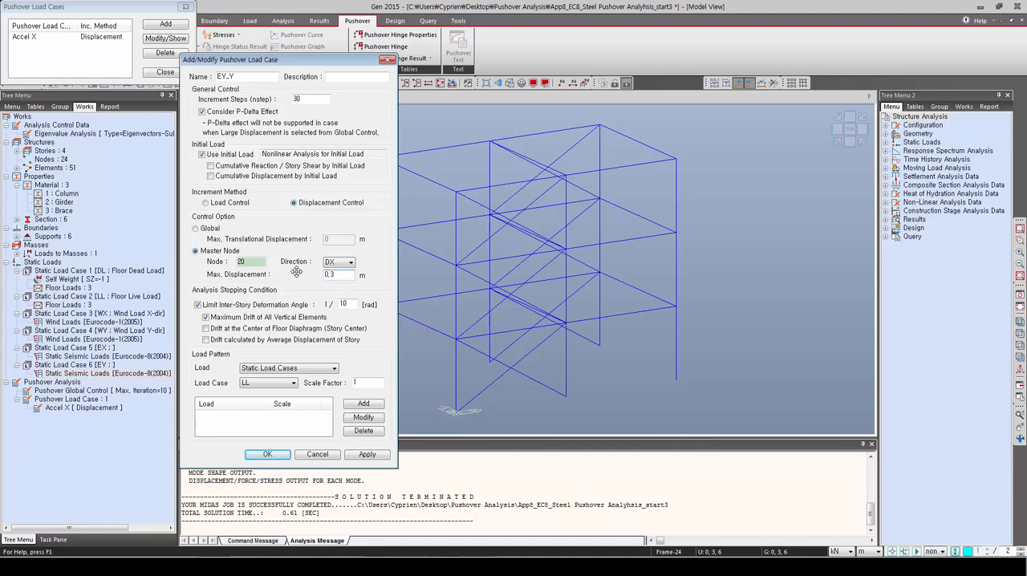
{"action": "left_click", "coordinate": [335, 262]}
{"action": "left_click", "coordinate": [328, 280]}
{"action": "left_click", "coordinate": [198, 306]}
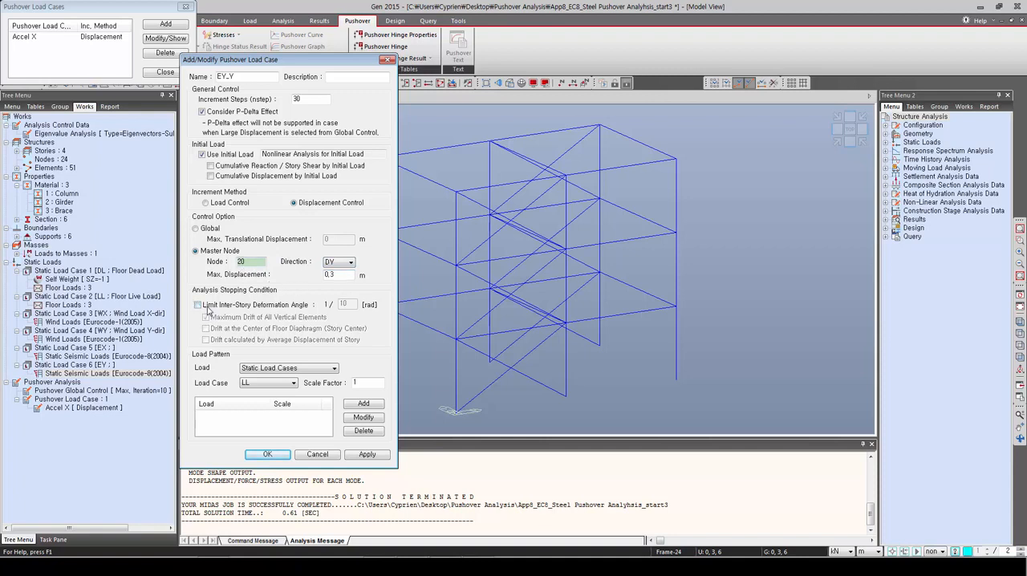
Step: Assign static load case EY with scale factor 1 as the load pattern of EY_Y and save the load case
{"action": "left_click", "coordinate": [291, 371]}
{"action": "left_click", "coordinate": [283, 374]}
{"action": "left_click", "coordinate": [271, 384]}
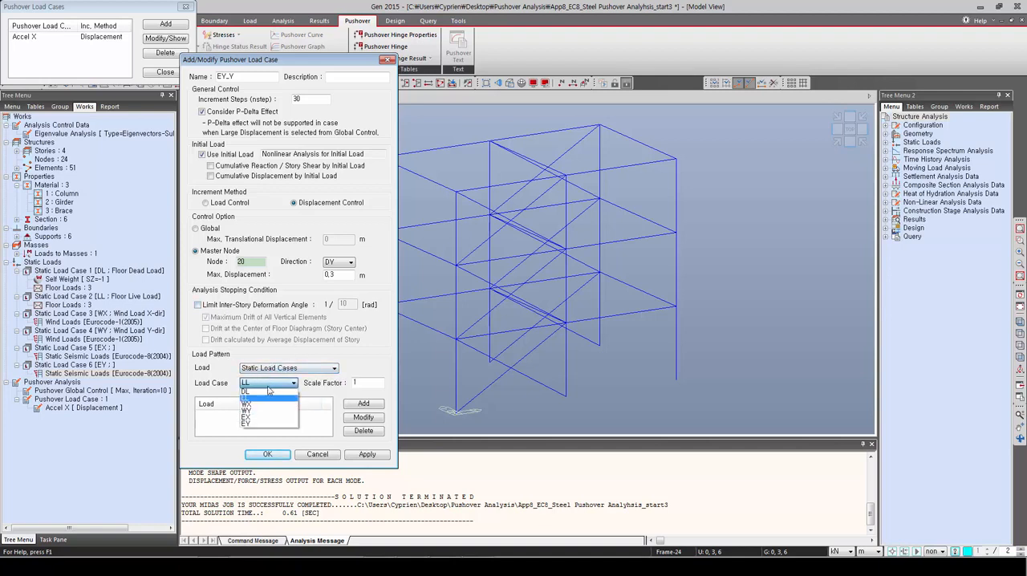
{"action": "left_click", "coordinate": [261, 422]}
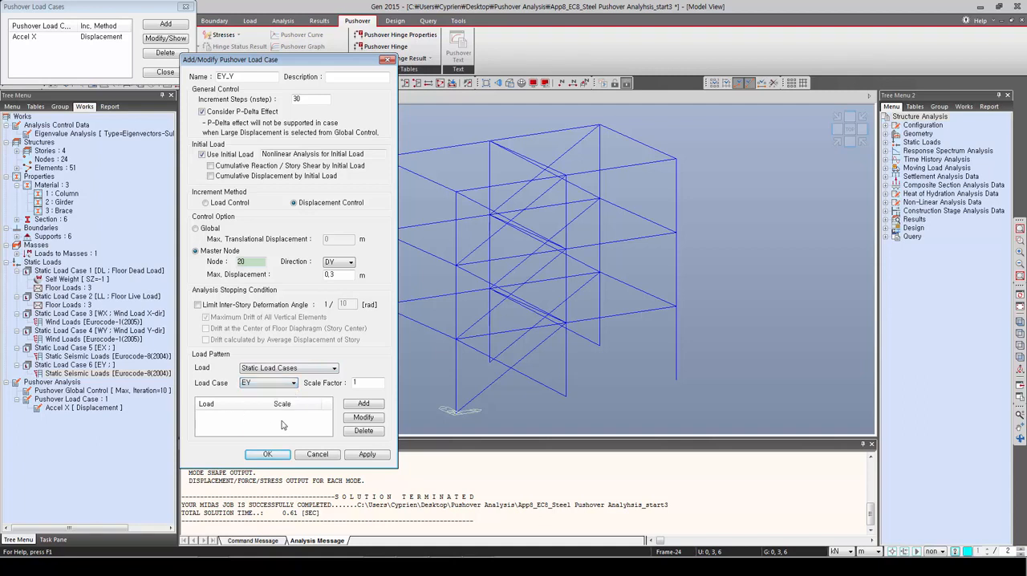
{"action": "left_click", "coordinate": [365, 405]}
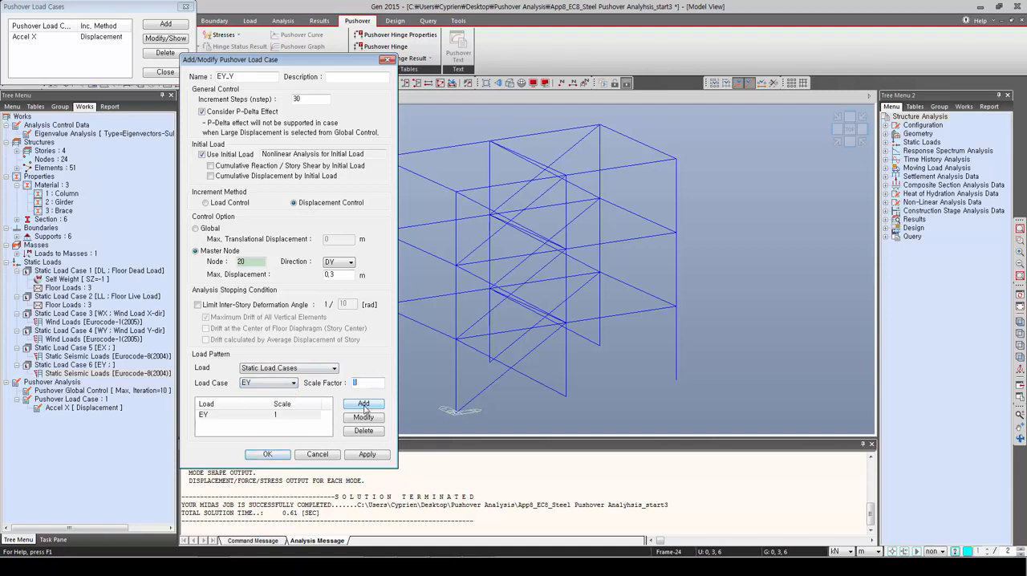
{"action": "left_click", "coordinate": [263, 454]}
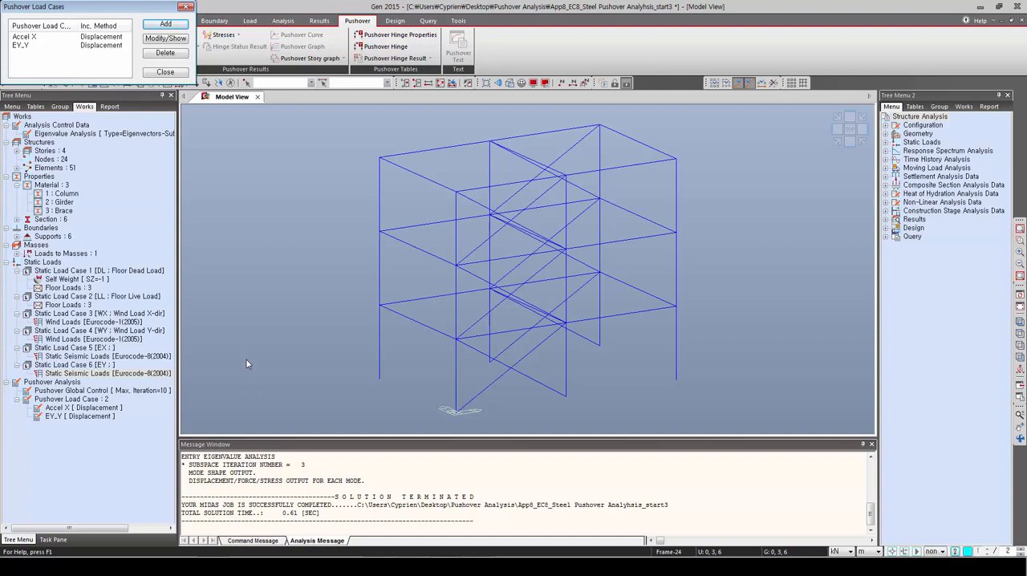
Step: Start a pushover hinge property named Beam for Beam/Column elements, with Steel / SRC (filled) material and the Fz and My components enabled
{"action": "left_click", "coordinate": [165, 71]}
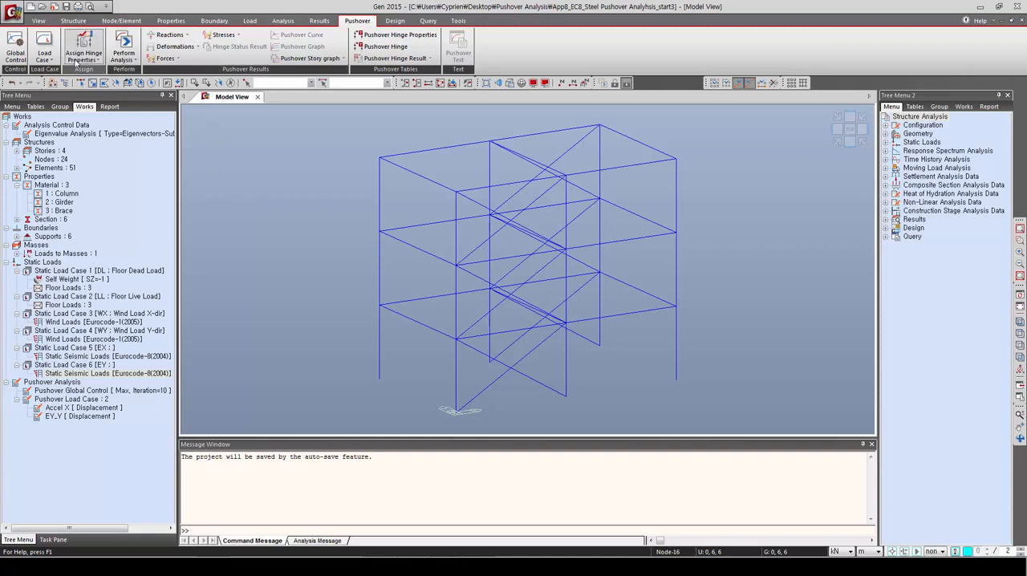
{"action": "left_click", "coordinate": [46, 57]}
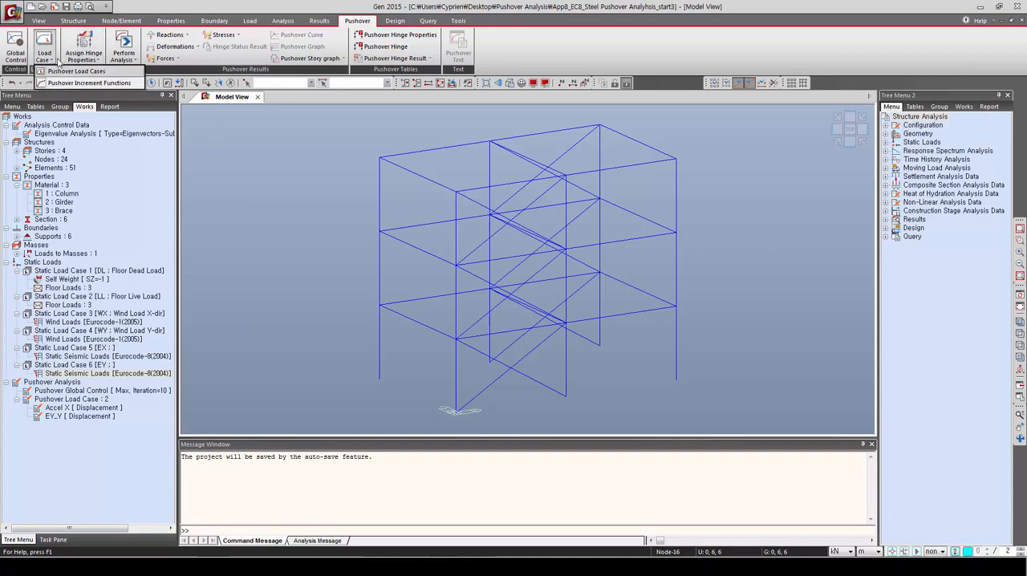
{"action": "left_click", "coordinate": [84, 59]}
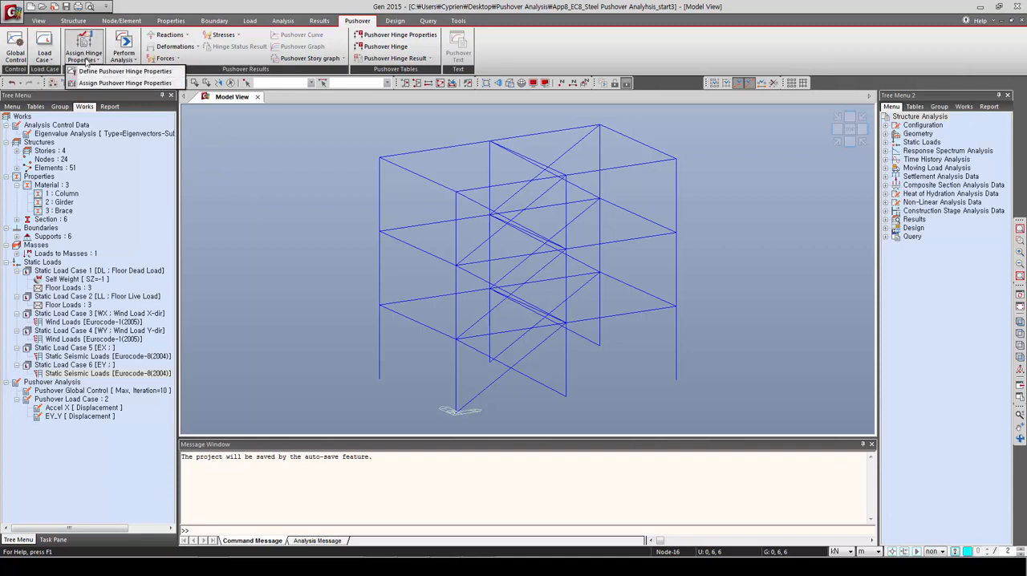
{"action": "left_click", "coordinate": [112, 71]}
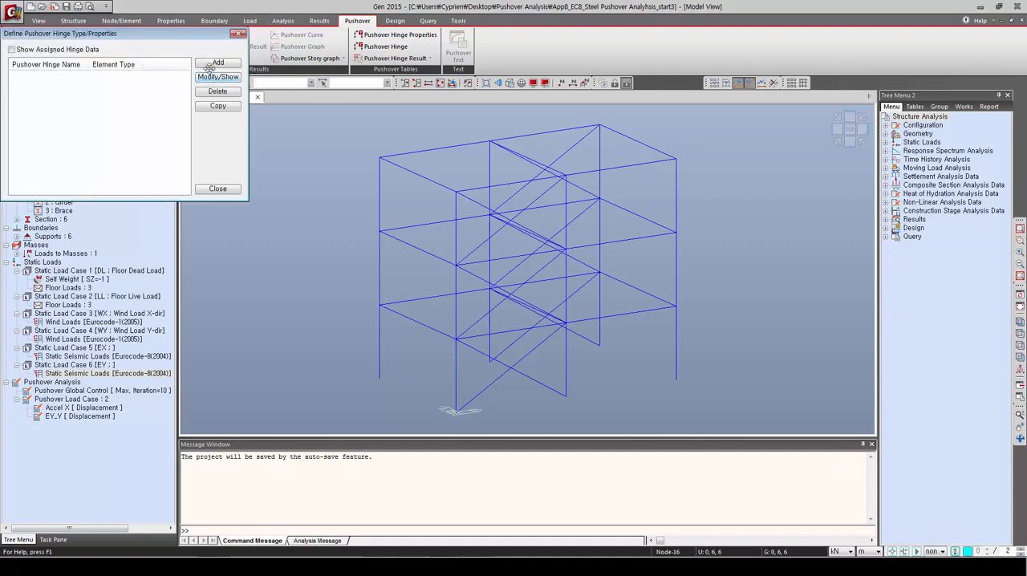
{"action": "left_click", "coordinate": [215, 63]}
{"action": "left_click_drag", "start_coordinate": [224, 140], "coordinate": [437, 154]}
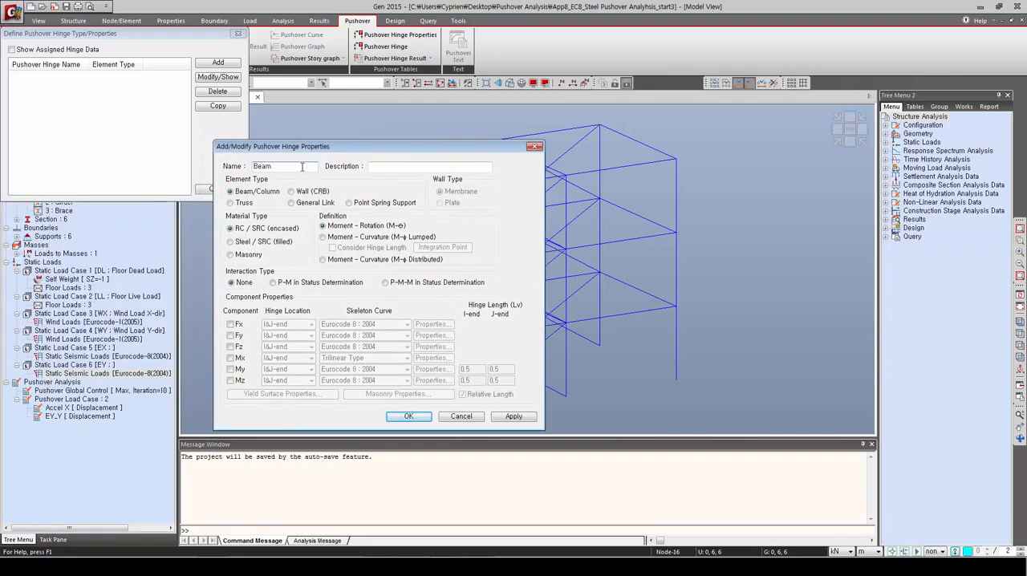
{"action": "left_click", "coordinate": [231, 243]}
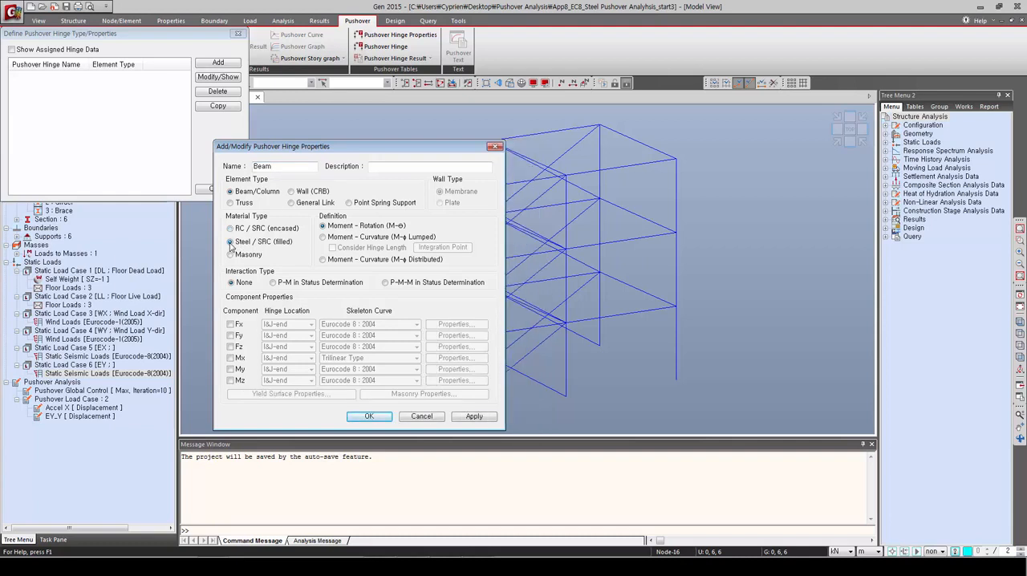
{"action": "left_click", "coordinate": [231, 348]}
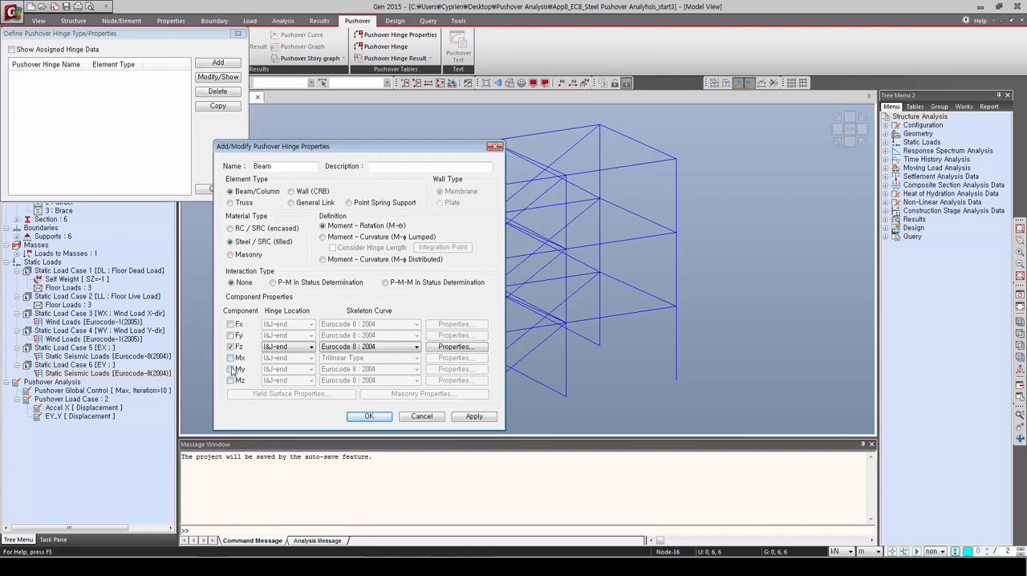
{"action": "left_click", "coordinate": [231, 369]}
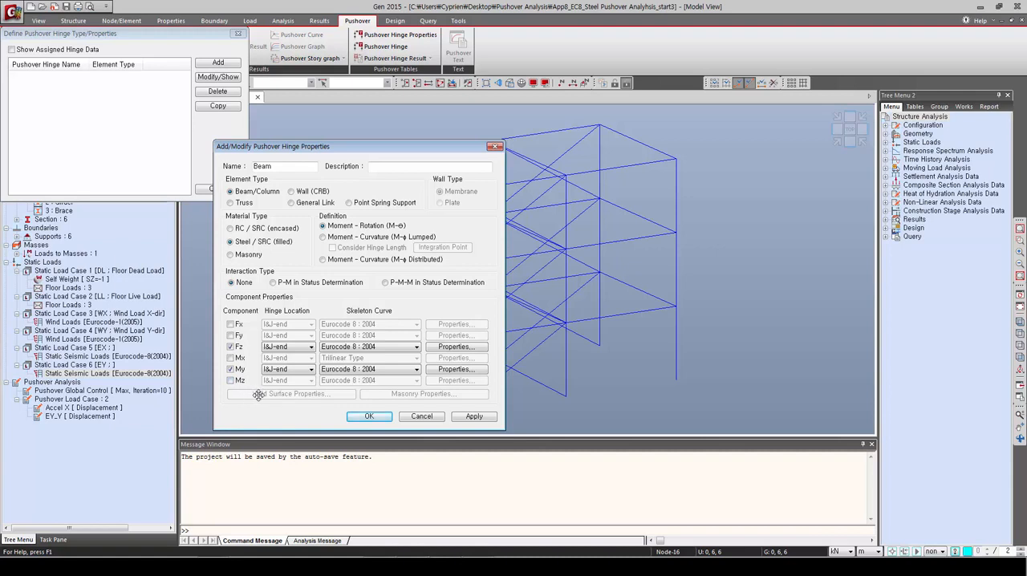
Step: Accept the Beam hinge's auto-calculated Fz properties, set the My cross-section class to Auto and add the hinge property
{"action": "left_click", "coordinate": [451, 347]}
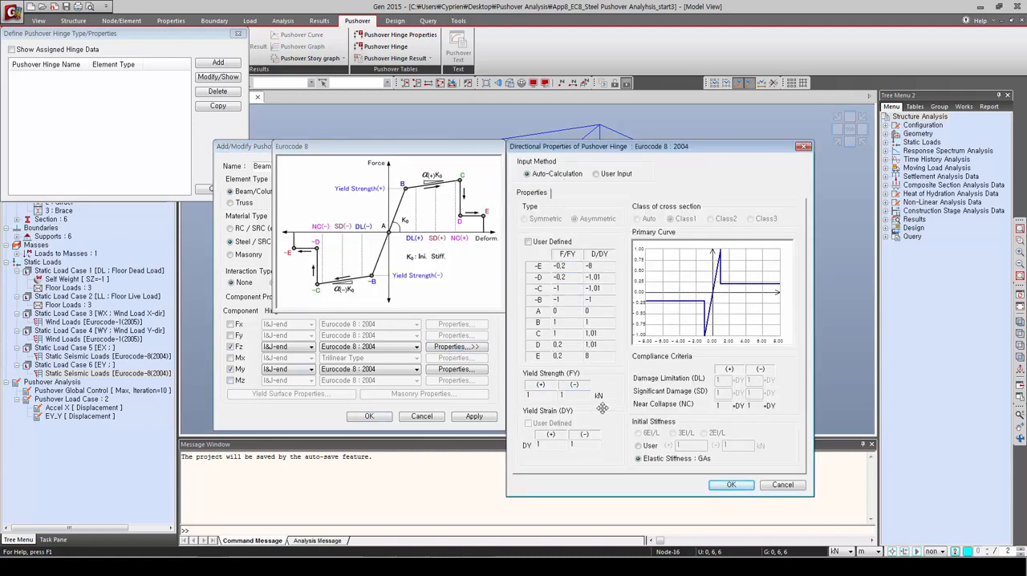
{"action": "left_click", "coordinate": [729, 486]}
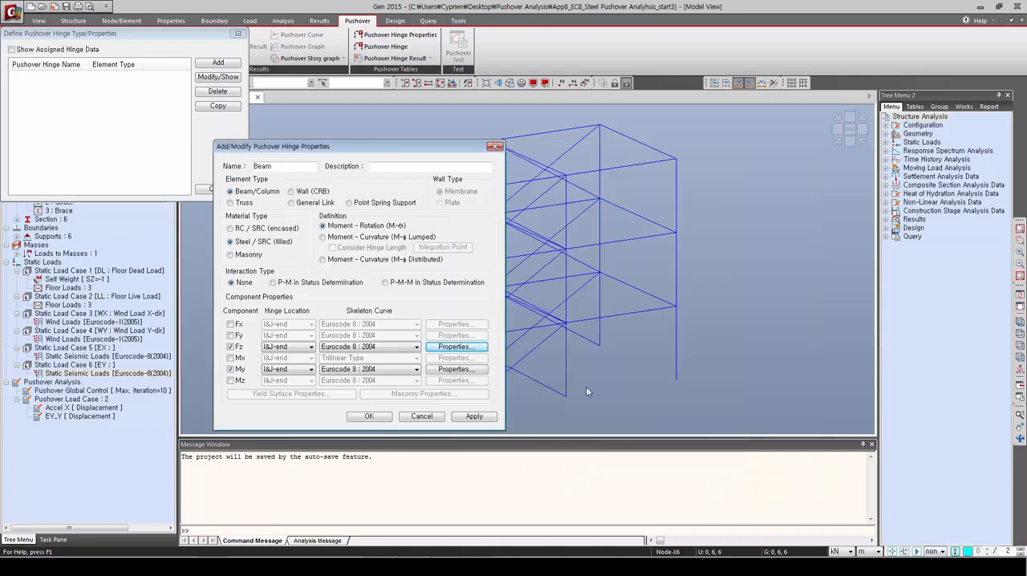
{"action": "left_click", "coordinate": [463, 370]}
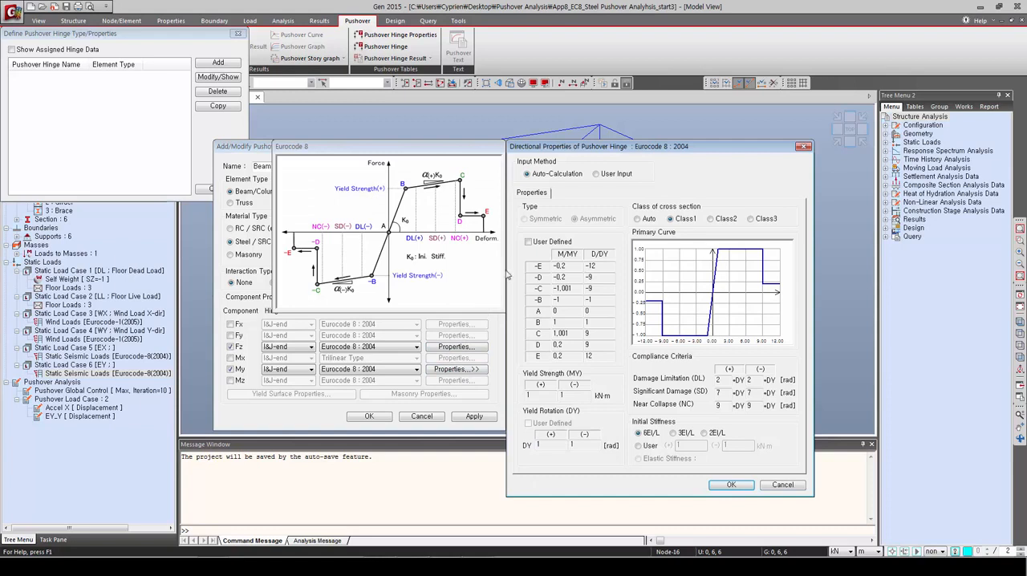
{"action": "left_click", "coordinate": [638, 219]}
{"action": "left_click", "coordinate": [728, 485]}
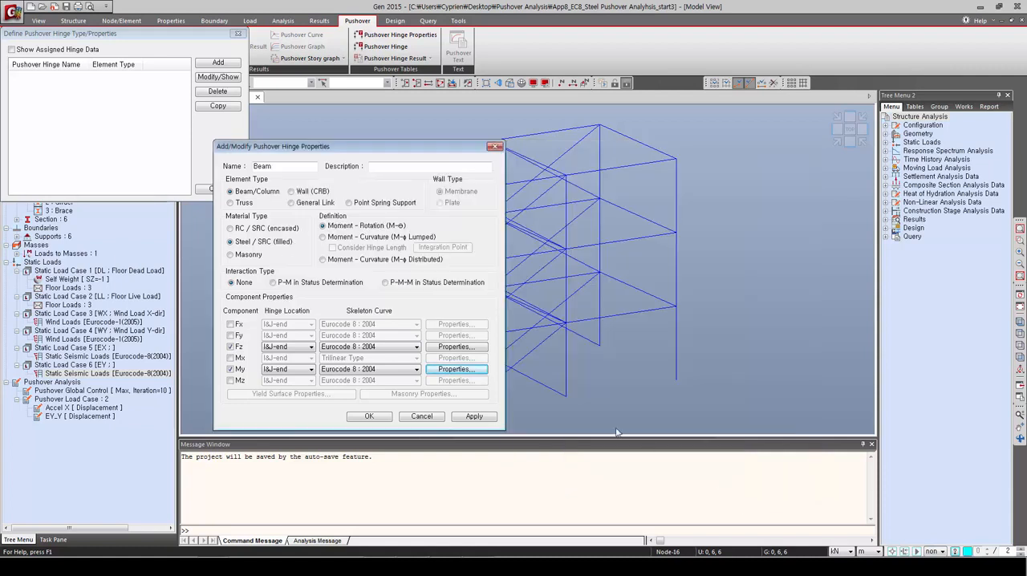
{"action": "left_click", "coordinate": [474, 417]}
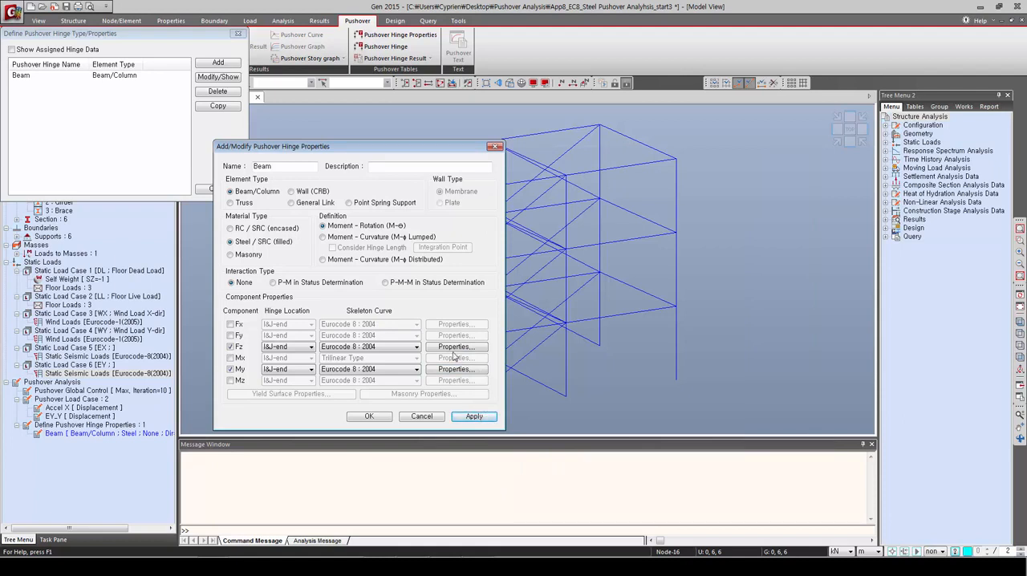
Step: Name the next hinge property Column, use P-M in Status Determination interaction and enable the Fy component
{"action": "double_click", "coordinate": [278, 166]}
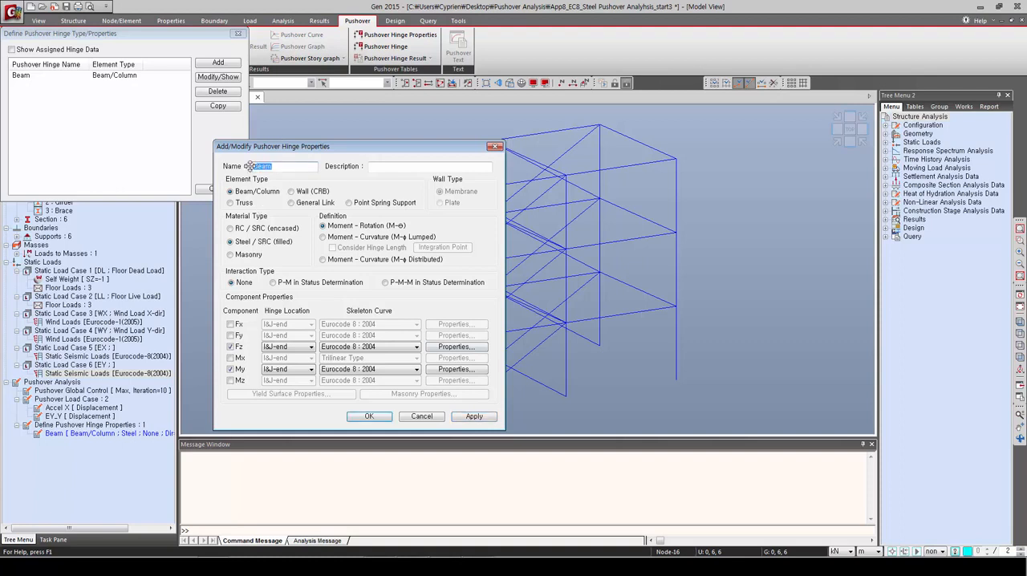
{"action": "type", "text": "Column"}
{"action": "left_click", "coordinate": [273, 282]}
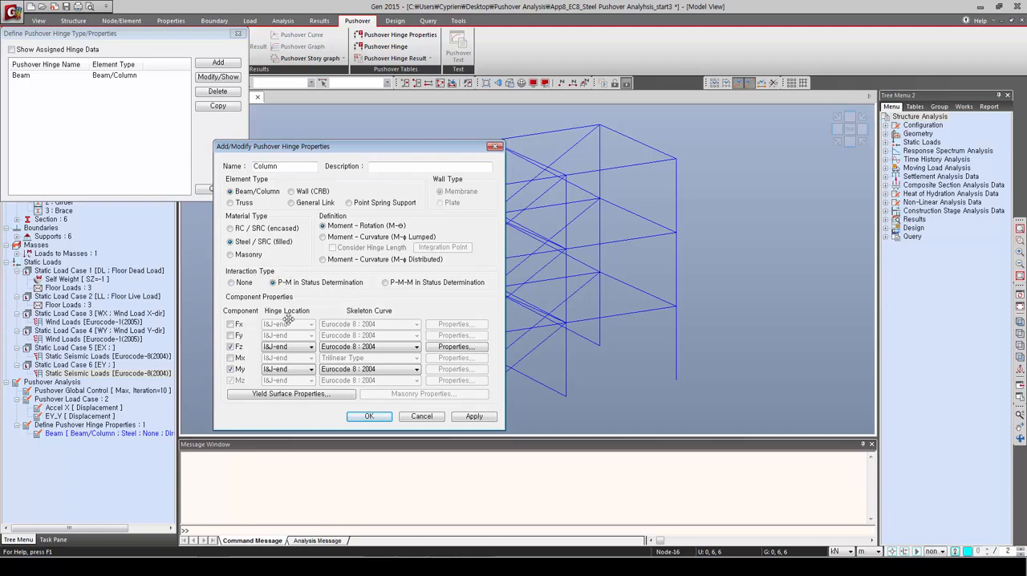
{"action": "left_click", "coordinate": [231, 335]}
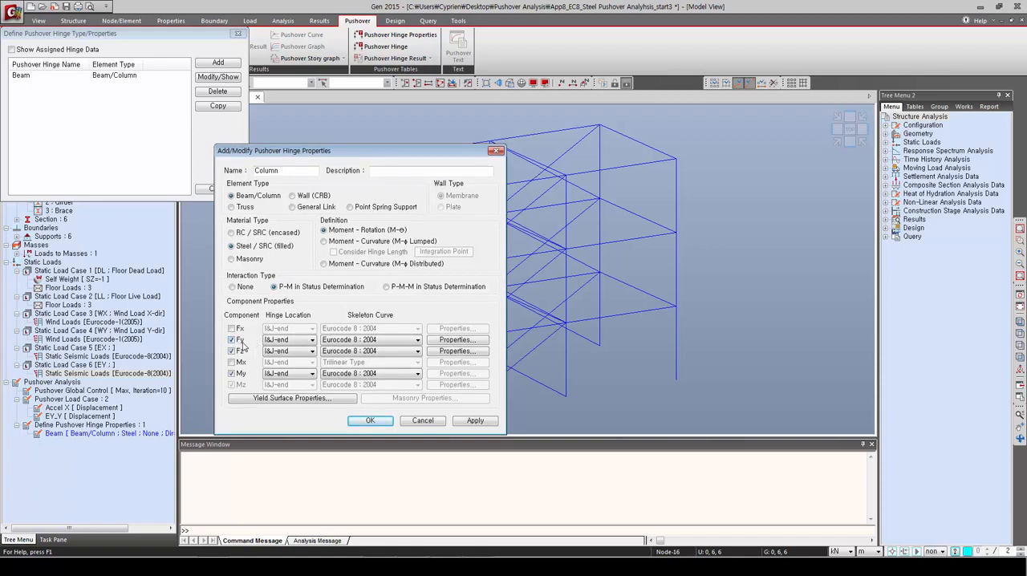
Step: Accept the auto-calculated Eurocode 8 properties for the Column hinge's Fy and Fz components
{"action": "left_click", "coordinate": [456, 340]}
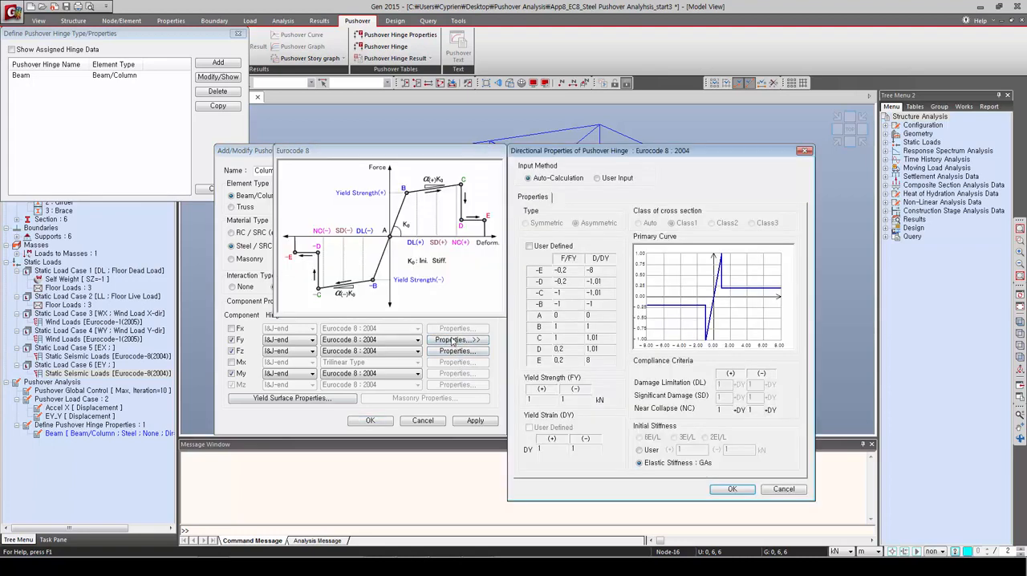
{"action": "left_click", "coordinate": [722, 489]}
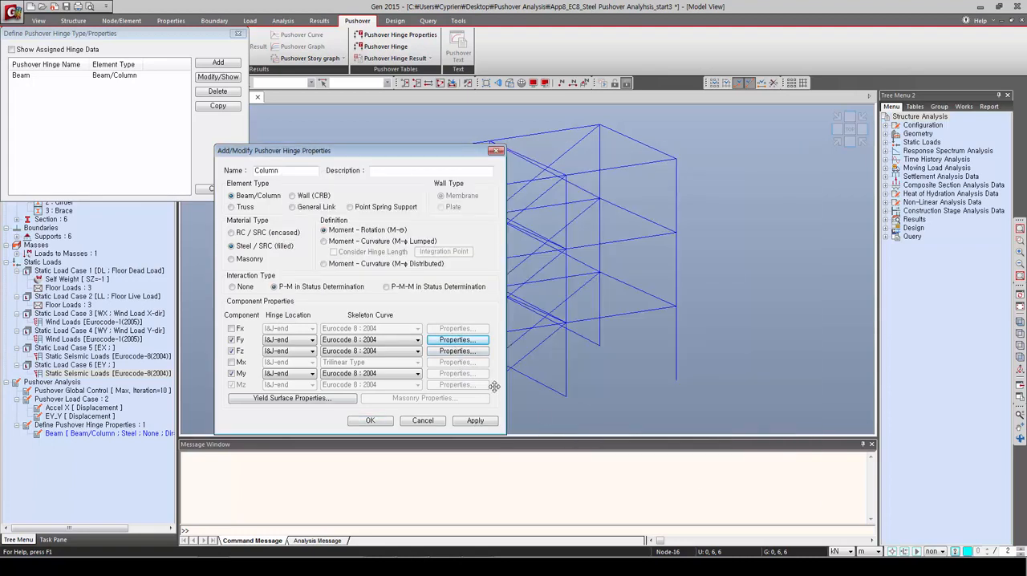
{"action": "left_click", "coordinate": [443, 353]}
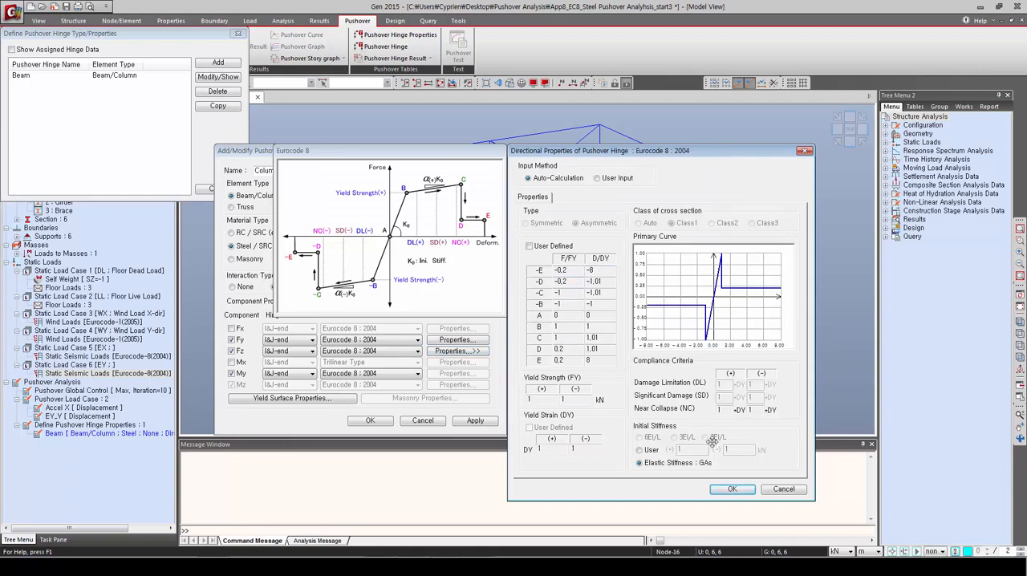
{"action": "left_click", "coordinate": [728, 490]}
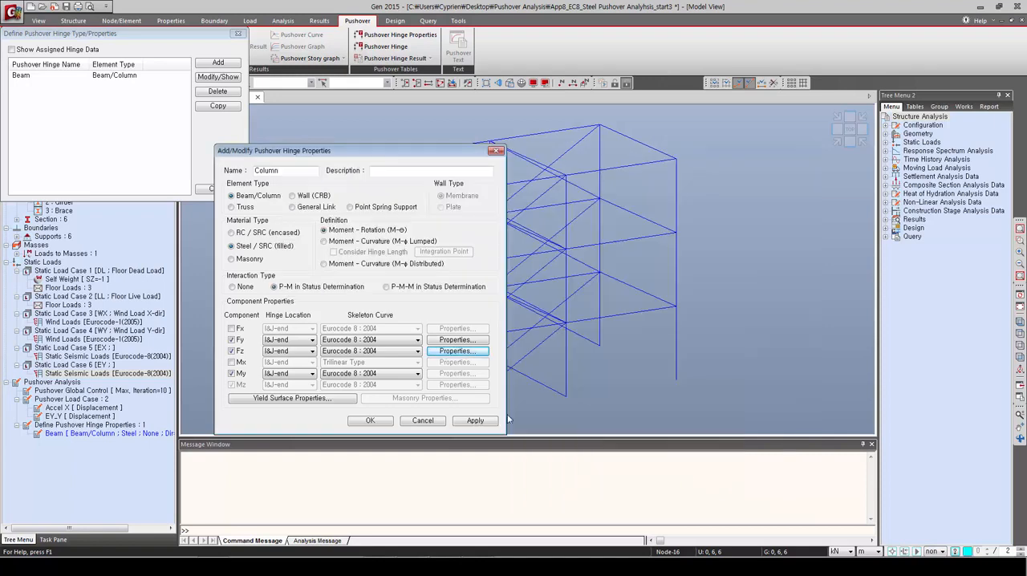
Step: Set the cross-section class to Auto for both axes of the Column hinge's yield surface and add the hinge property
{"action": "left_click", "coordinate": [333, 400]}
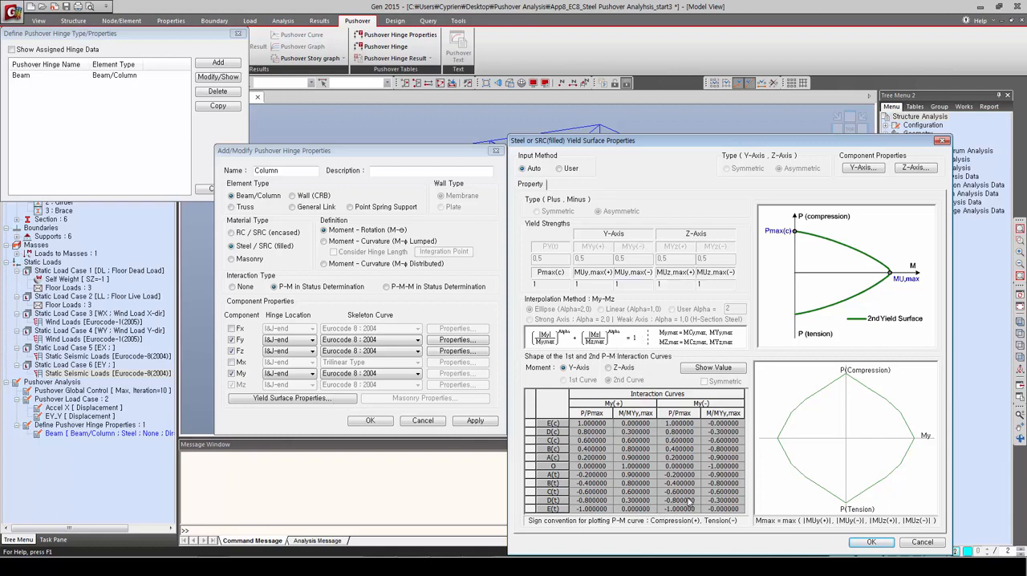
{"action": "left_click", "coordinate": [860, 168]}
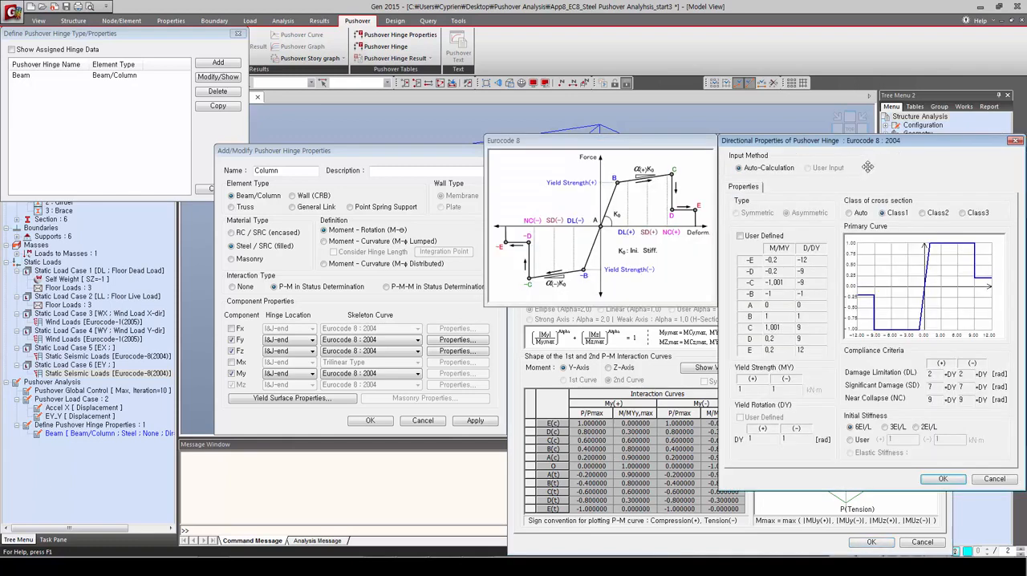
{"action": "left_click", "coordinate": [850, 213]}
{"action": "left_click", "coordinate": [940, 479]}
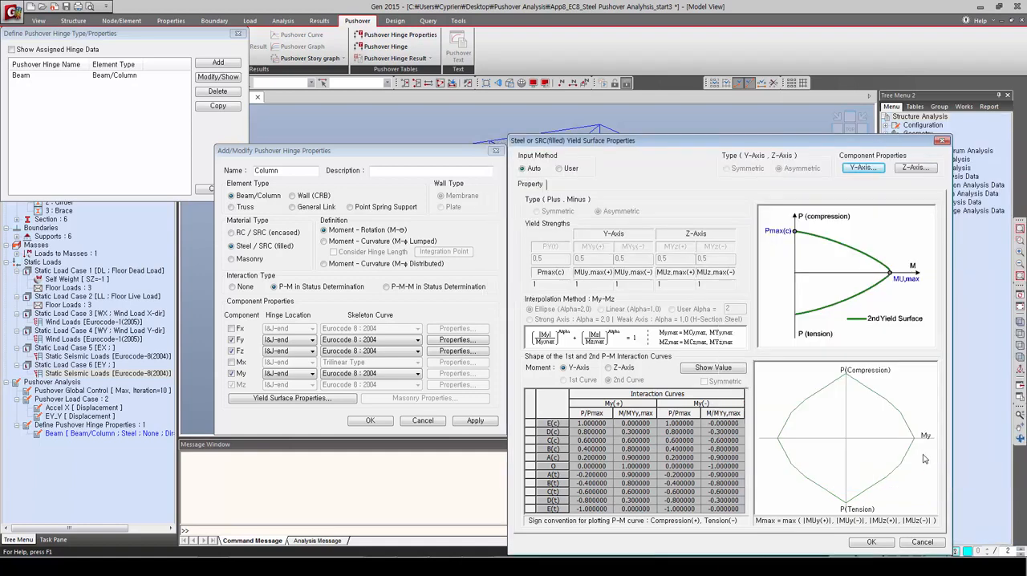
{"action": "left_click", "coordinate": [915, 167]}
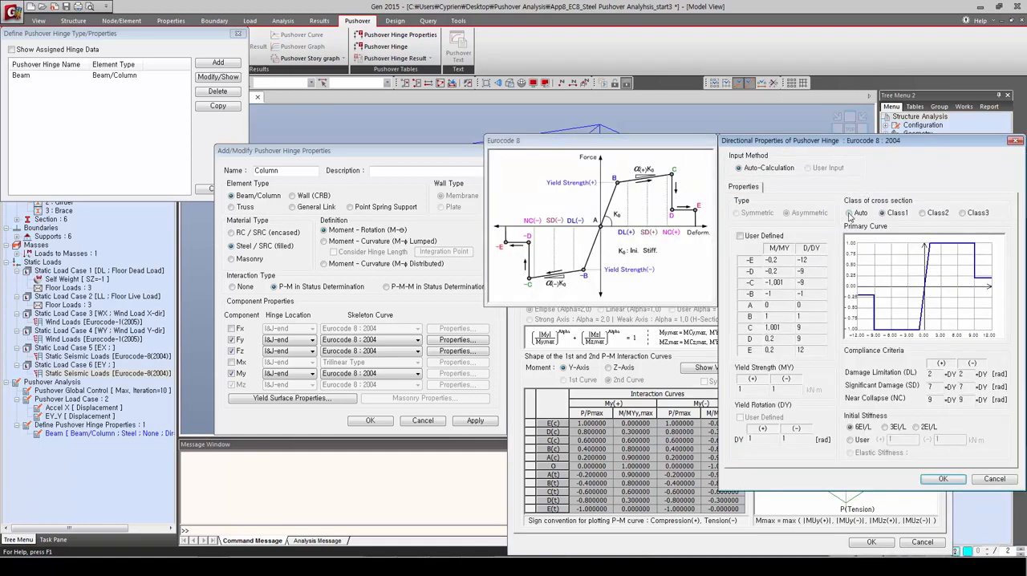
{"action": "left_click", "coordinate": [849, 213]}
{"action": "left_click", "coordinate": [943, 479]}
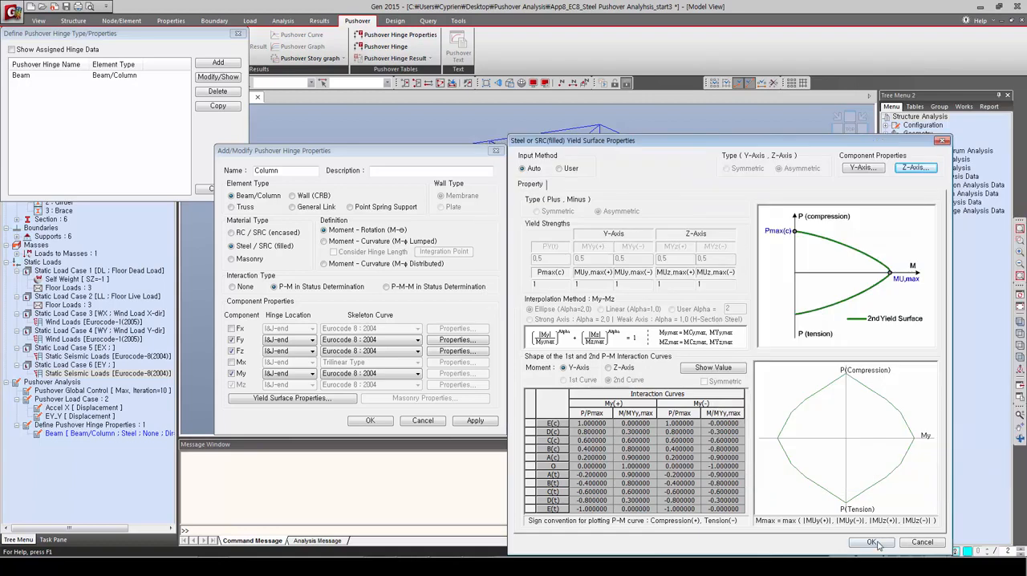
{"action": "left_click", "coordinate": [871, 542]}
{"action": "left_click", "coordinate": [473, 422]}
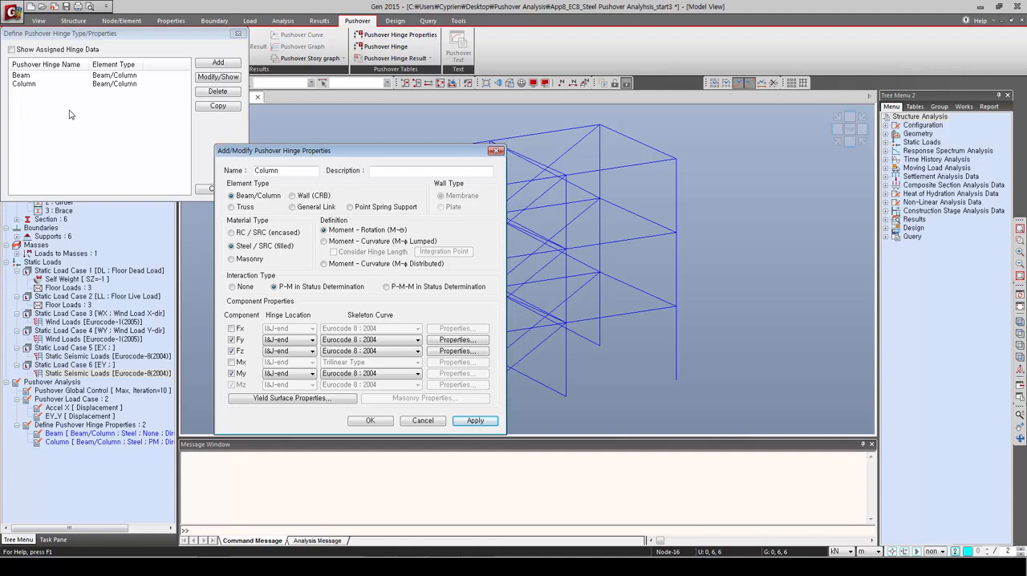
Step: Name the next hinge property Braces, set its element type to Truss and enable the Fx component
{"action": "left_click_drag", "start_coordinate": [295, 172], "coordinate": [241, 166]}
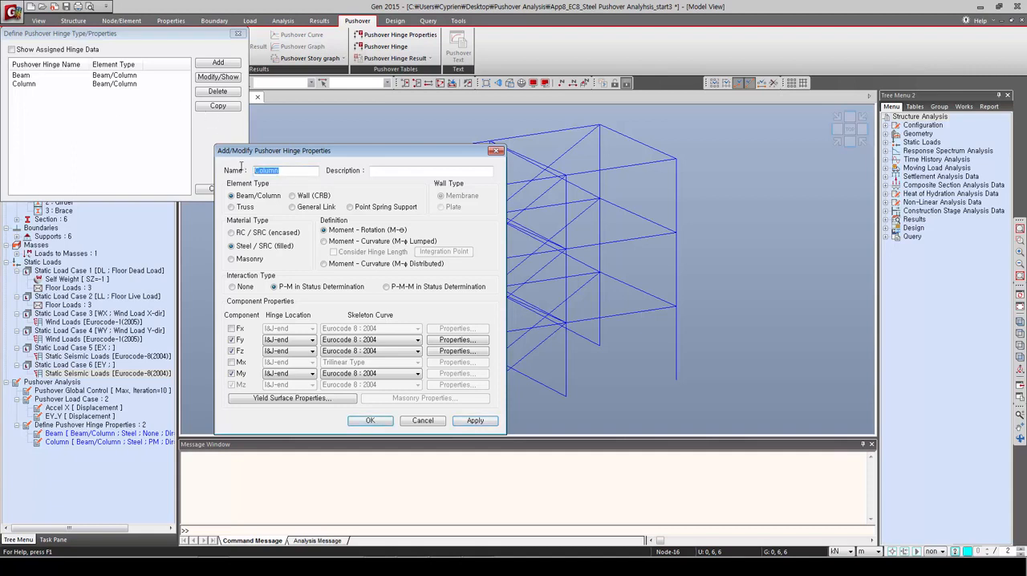
{"action": "type", "text": "Braces"}
{"action": "left_click", "coordinate": [232, 207]}
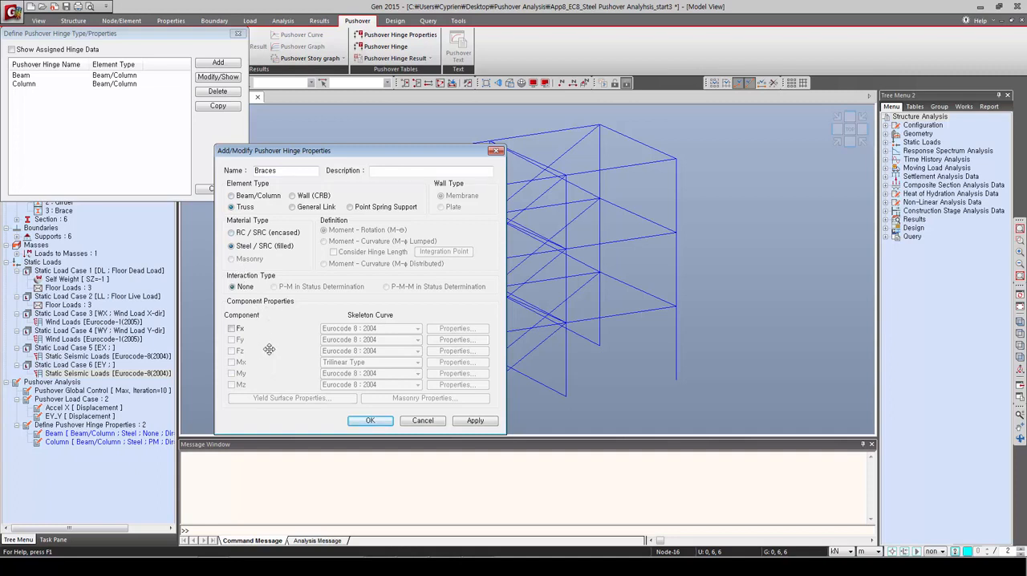
{"action": "left_click", "coordinate": [232, 329]}
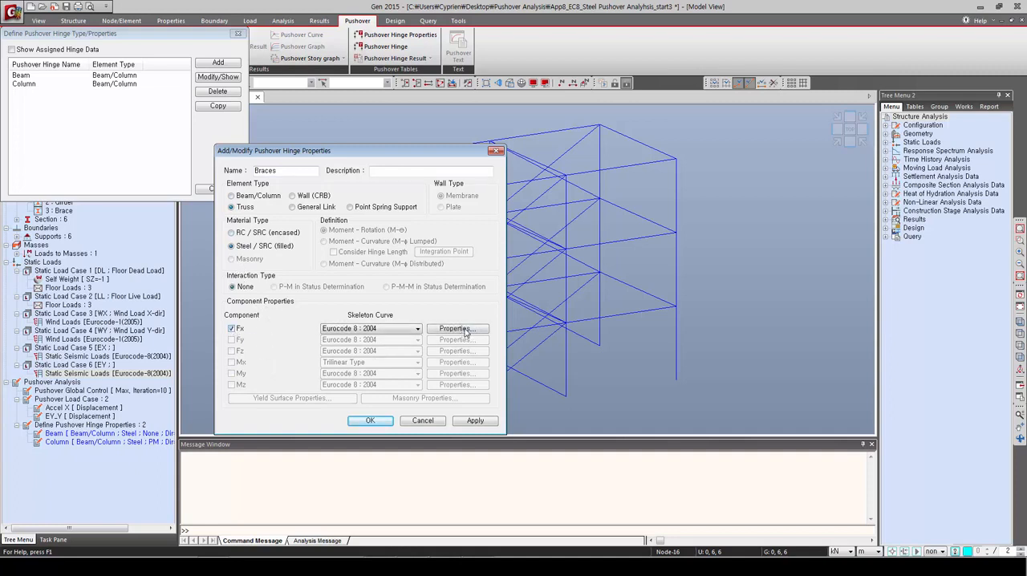
Step: Set the Braces hinge's Fx cross-section class to Auto, add the hinge property and finish defining hinge properties
{"action": "left_click", "coordinate": [463, 331]}
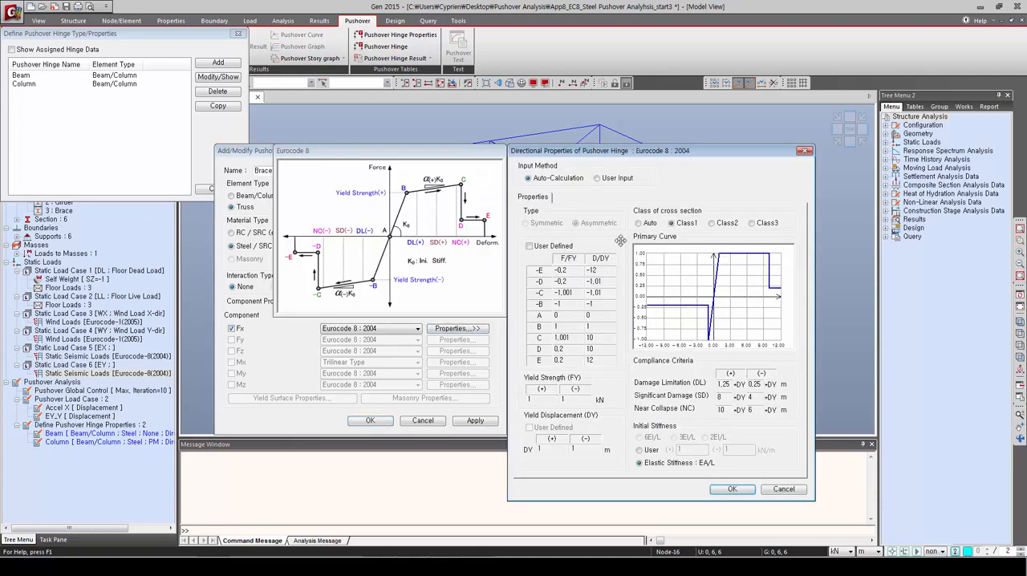
{"action": "left_click", "coordinate": [639, 224]}
{"action": "left_click", "coordinate": [729, 489]}
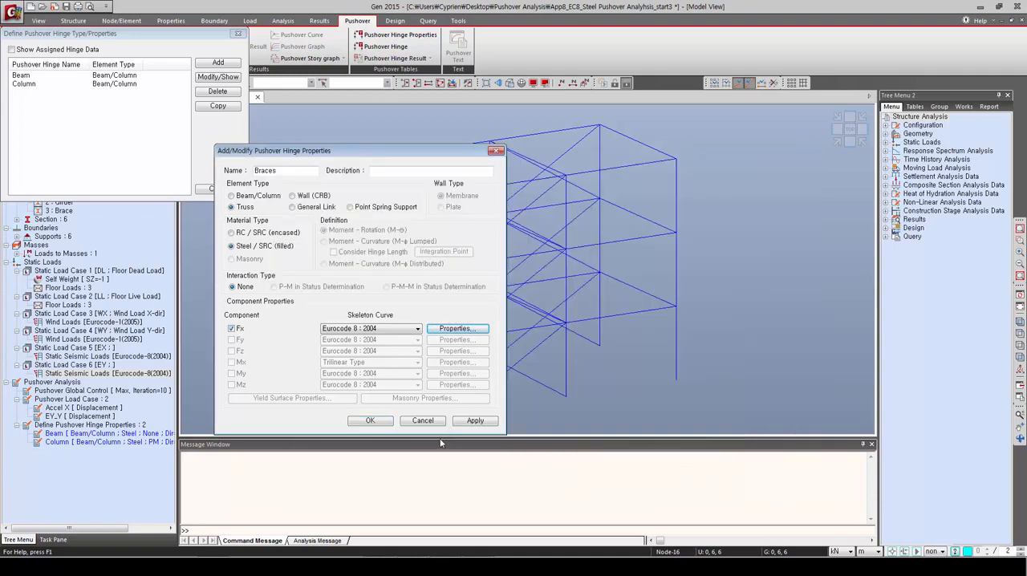
{"action": "left_click", "coordinate": [476, 423]}
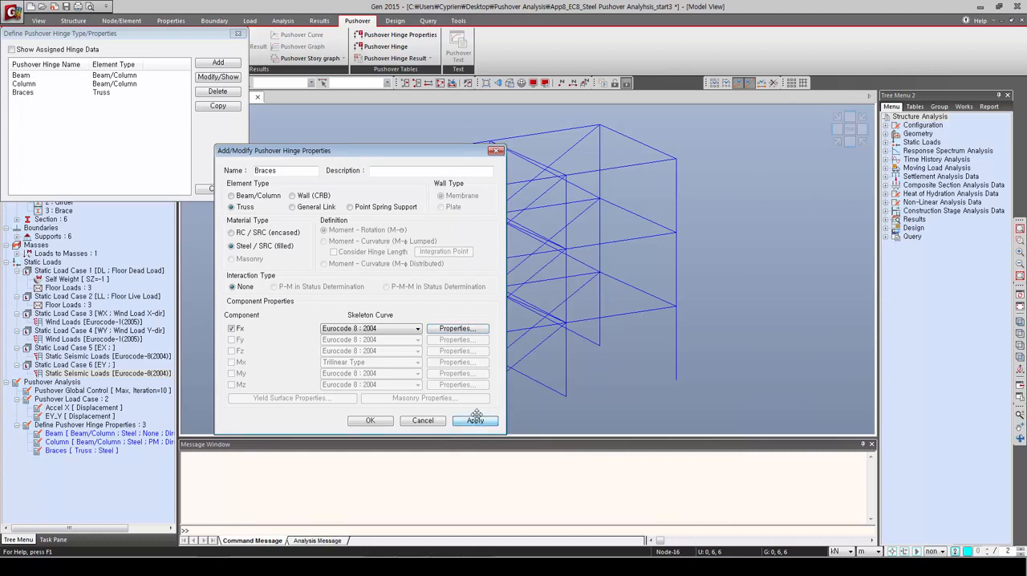
{"action": "left_click", "coordinate": [380, 422]}
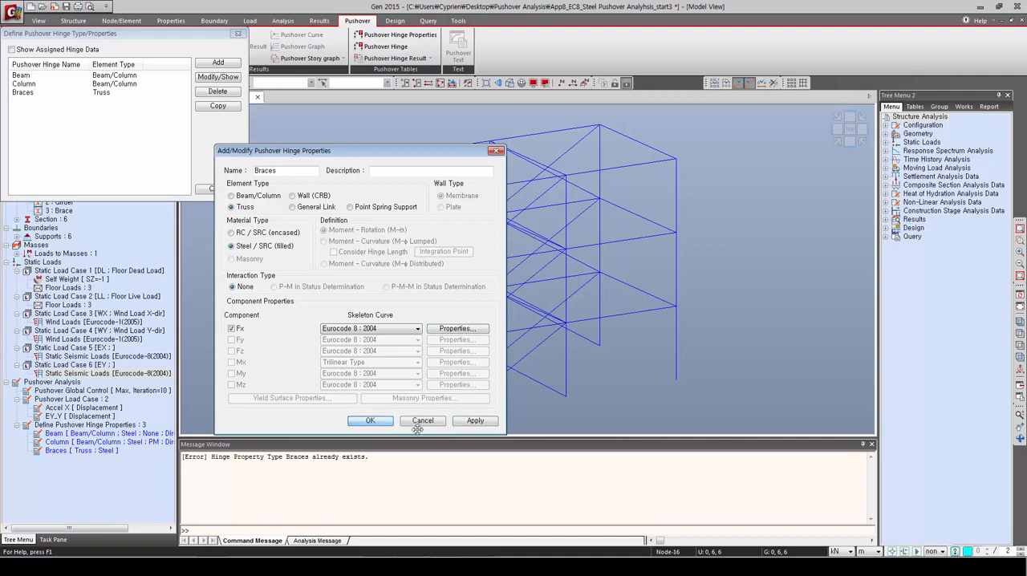
{"action": "left_click", "coordinate": [415, 424]}
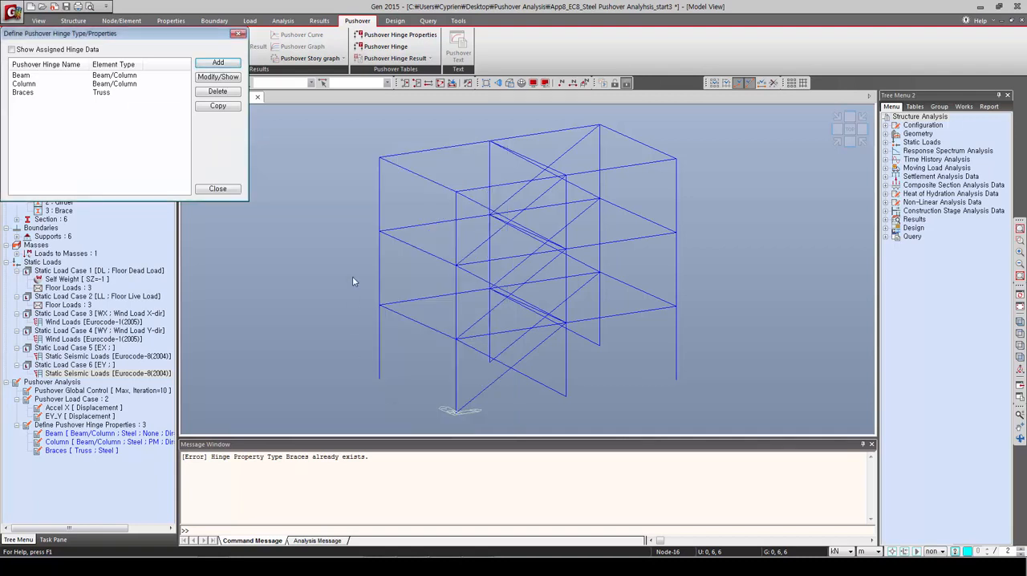
{"action": "left_click", "coordinate": [206, 191]}
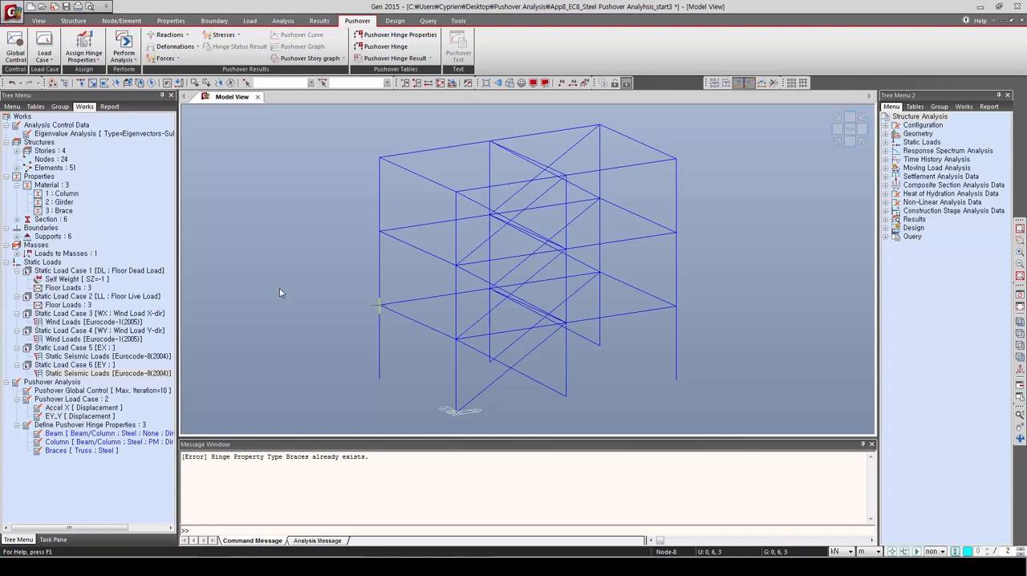
Step: Select all frame elements that use the Column material
{"action": "left_click", "coordinate": [67, 194]}
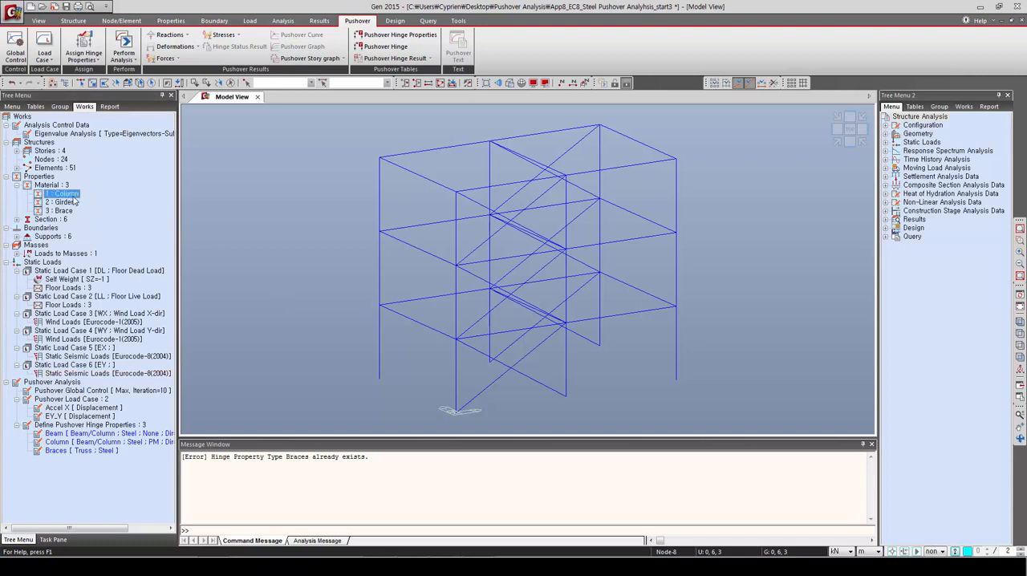
{"action": "right_click", "coordinate": [76, 200]}
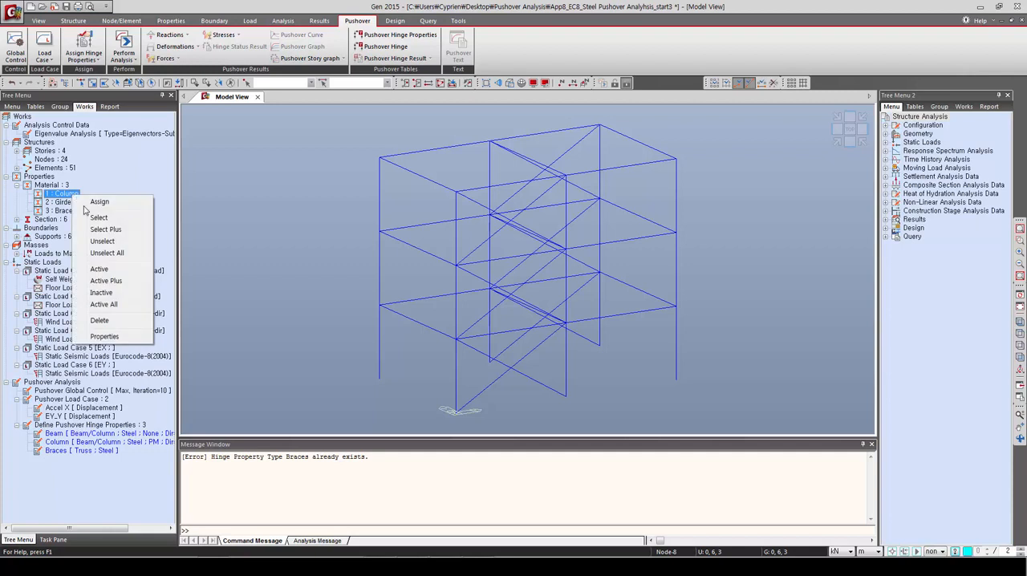
{"action": "left_click", "coordinate": [91, 219]}
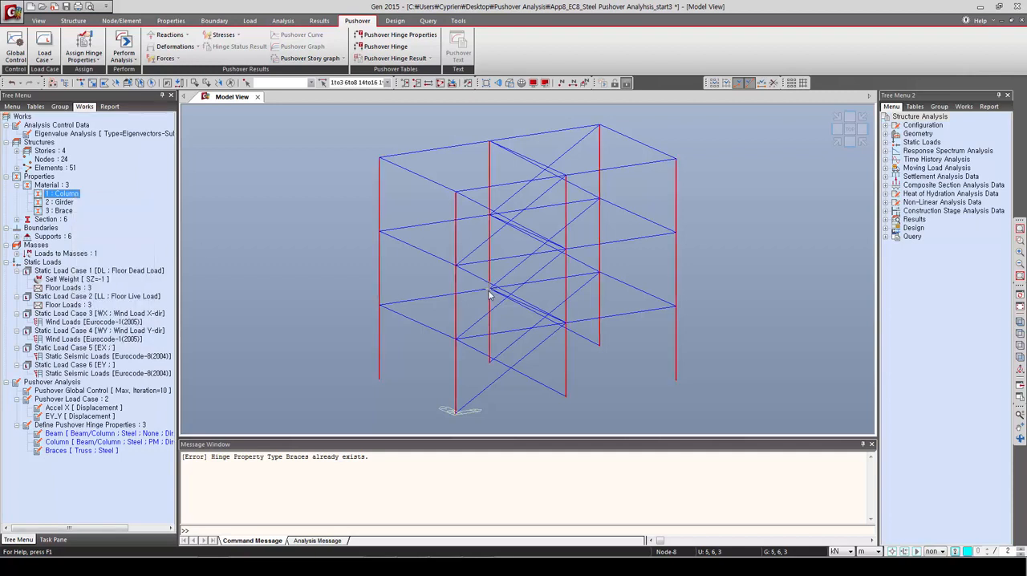
{"action": "mouse_move", "coordinate": [486, 295]}
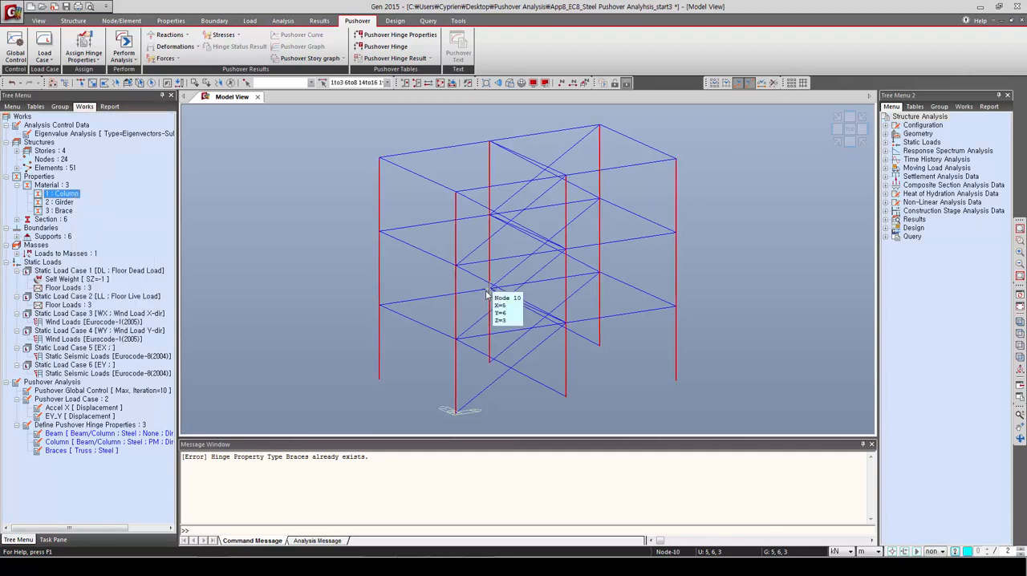
Step: Assign the Column hinge property, with element type Beam/Column, to the selected columns and finish the assignment
{"action": "left_click", "coordinate": [86, 59]}
{"action": "left_click", "coordinate": [95, 82]}
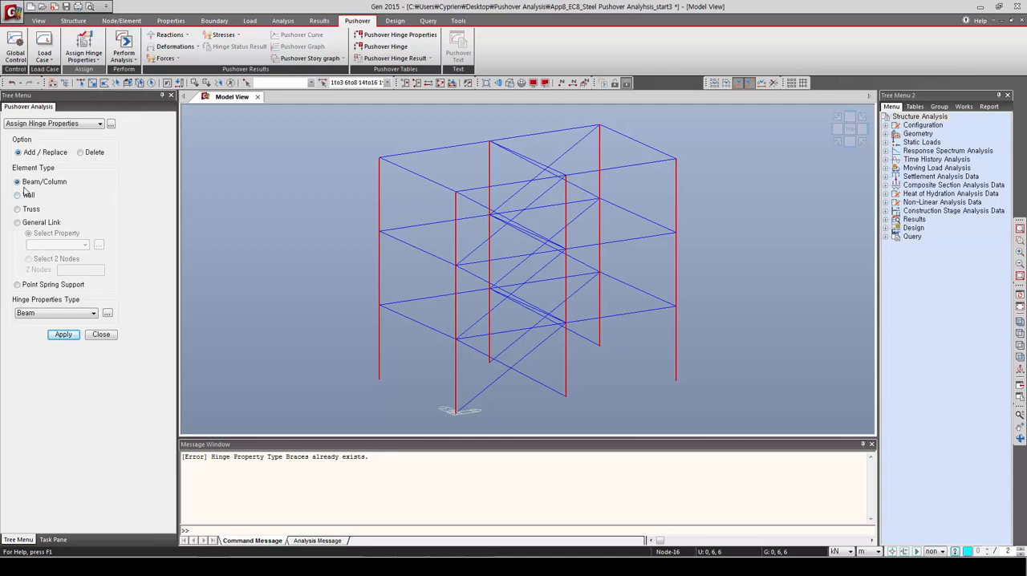
{"action": "left_click", "coordinate": [41, 314]}
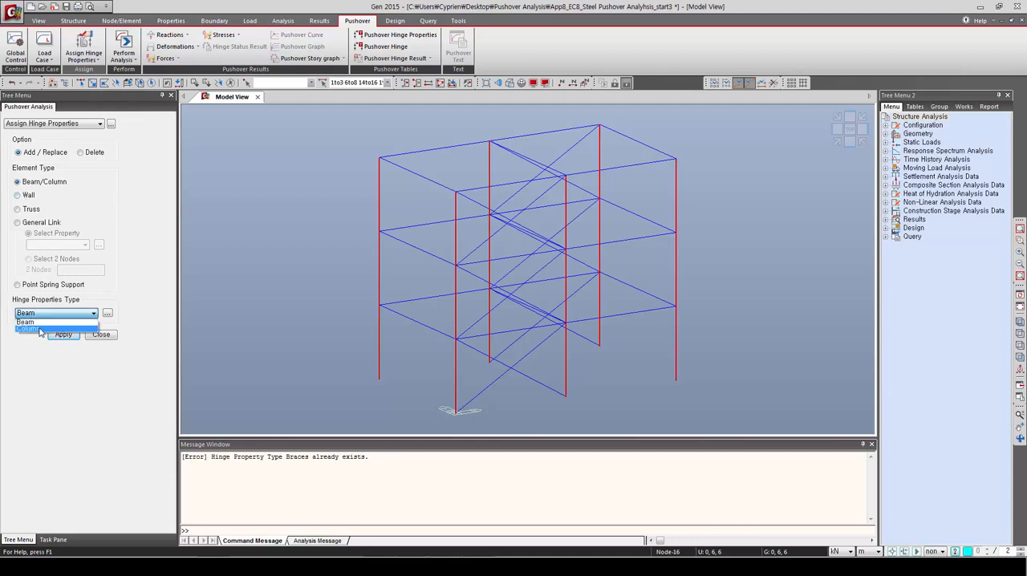
{"action": "left_click", "coordinate": [38, 323]}
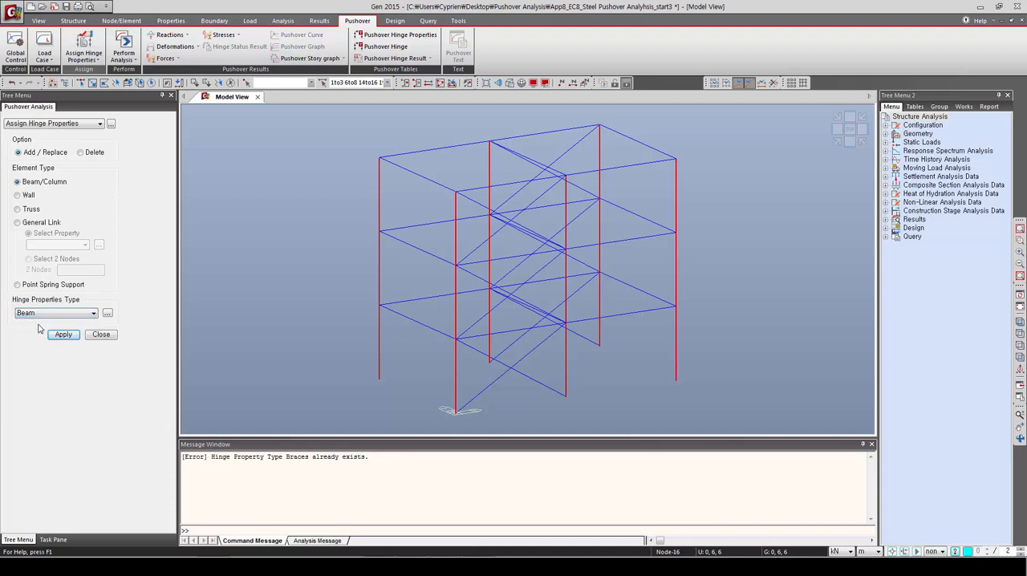
{"action": "left_click", "coordinate": [36, 314]}
{"action": "left_click", "coordinate": [39, 331]}
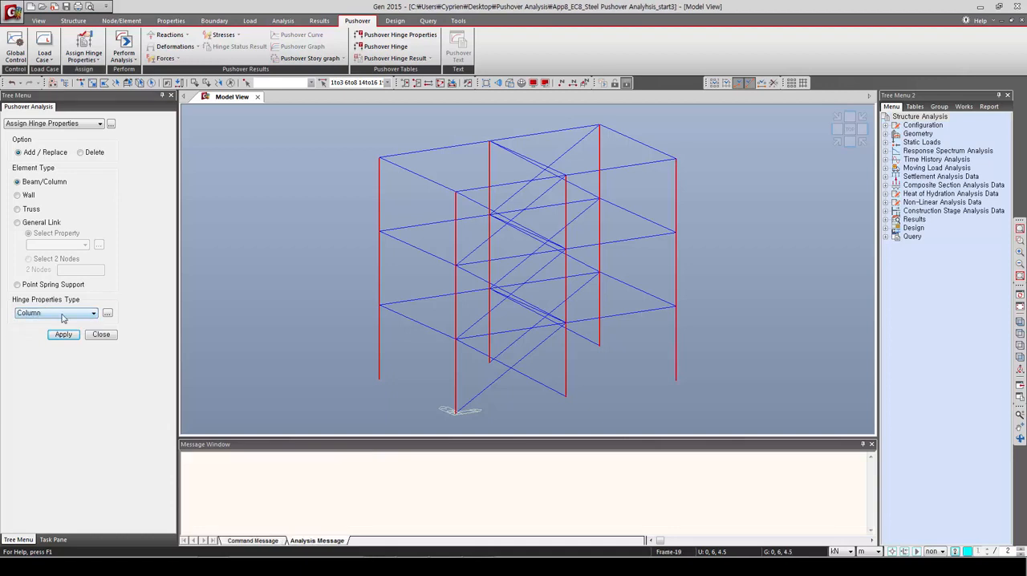
{"action": "left_click", "coordinate": [67, 335]}
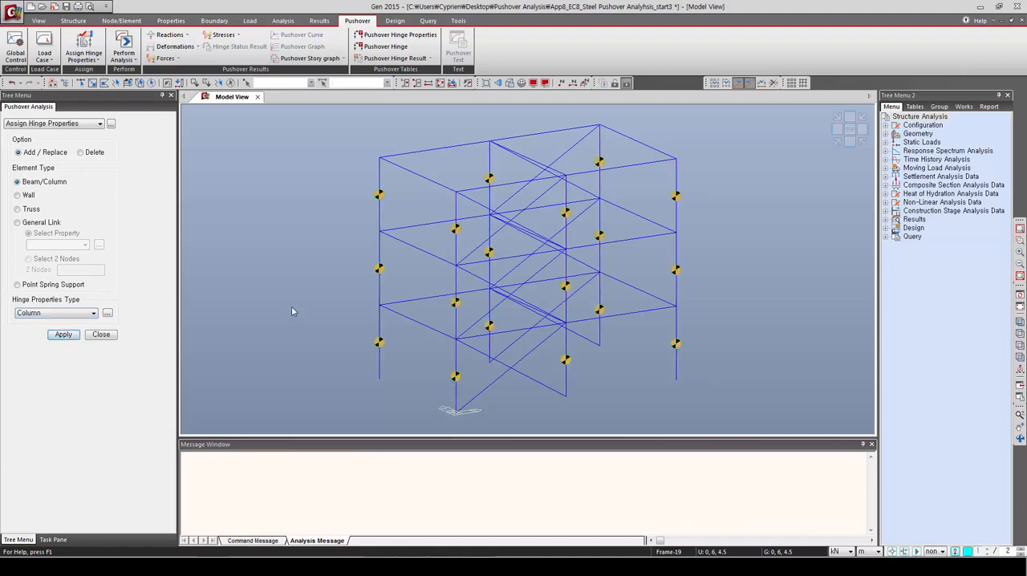
{"action": "left_click", "coordinate": [99, 335]}
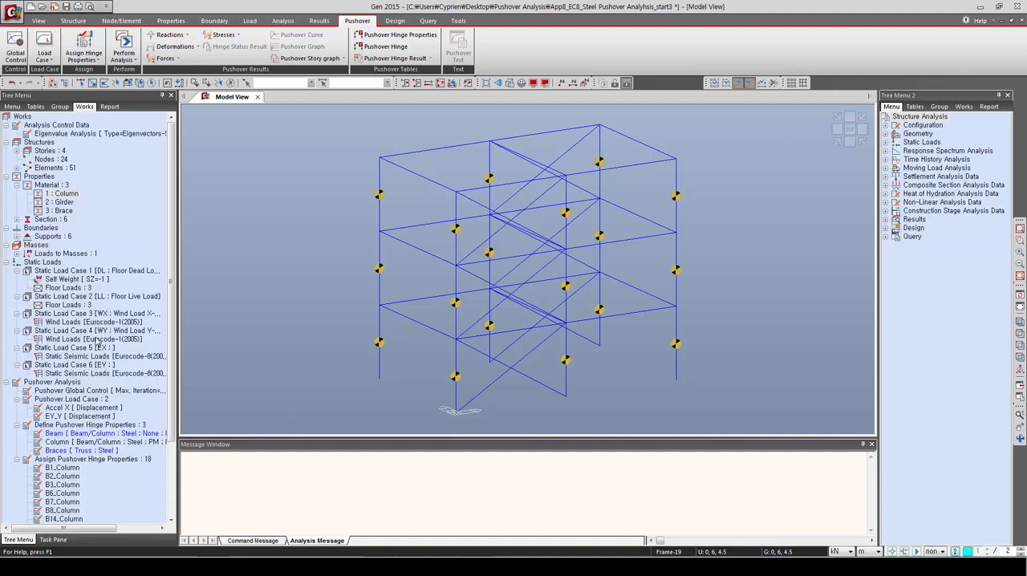
Step: Select all elements that use the Girder material and assign the Beam hinge property to them
{"action": "left_click", "coordinate": [60, 205]}
{"action": "double_click", "coordinate": [63, 204]}
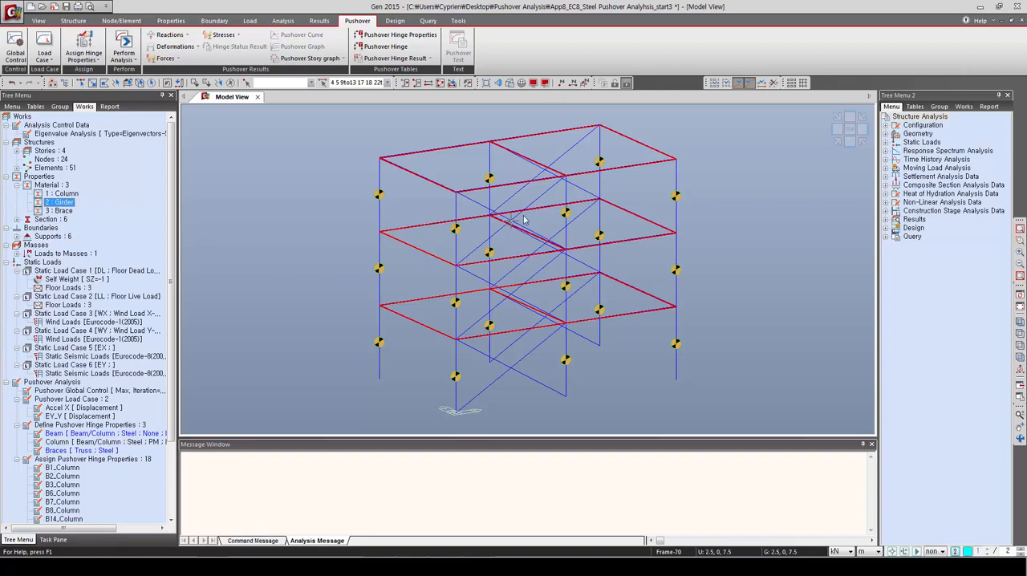
{"action": "mouse_move", "coordinate": [519, 220]}
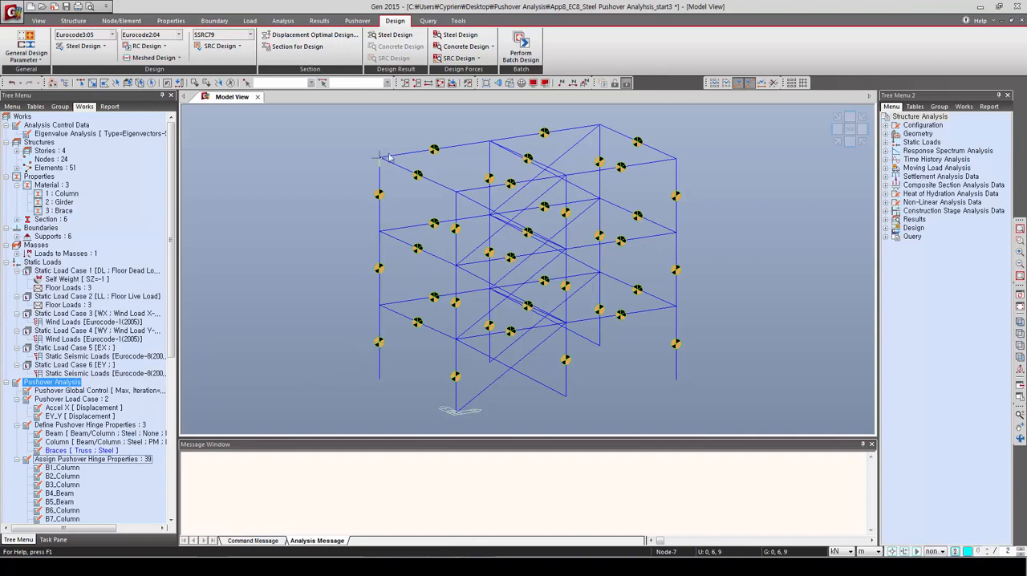
Step: Select all elements that use the Brace material and assign the Braces hinge property to them
{"action": "mouse_move", "coordinate": [463, 325]}
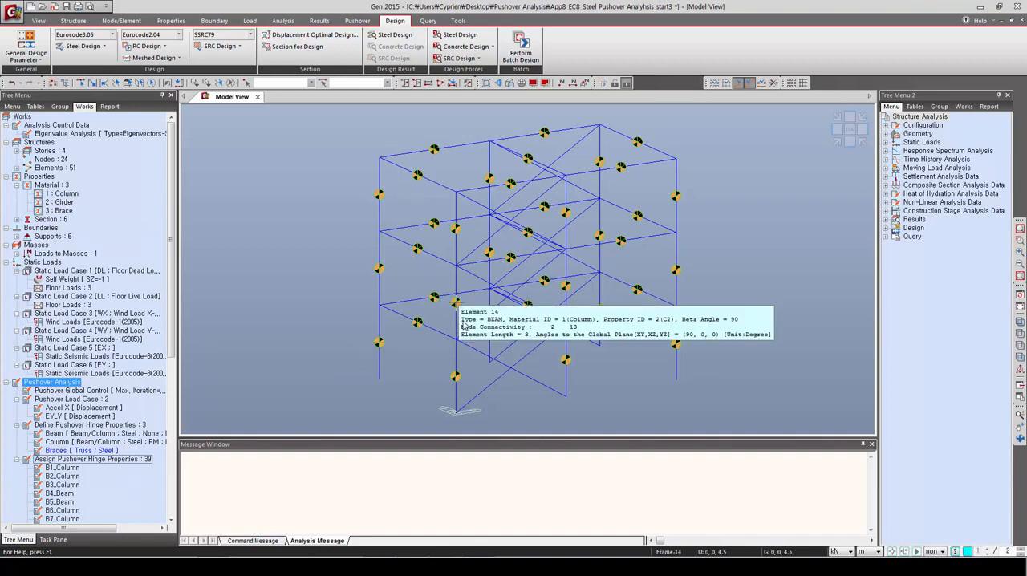
{"action": "left_click", "coordinate": [62, 213]}
{"action": "double_click", "coordinate": [62, 212]}
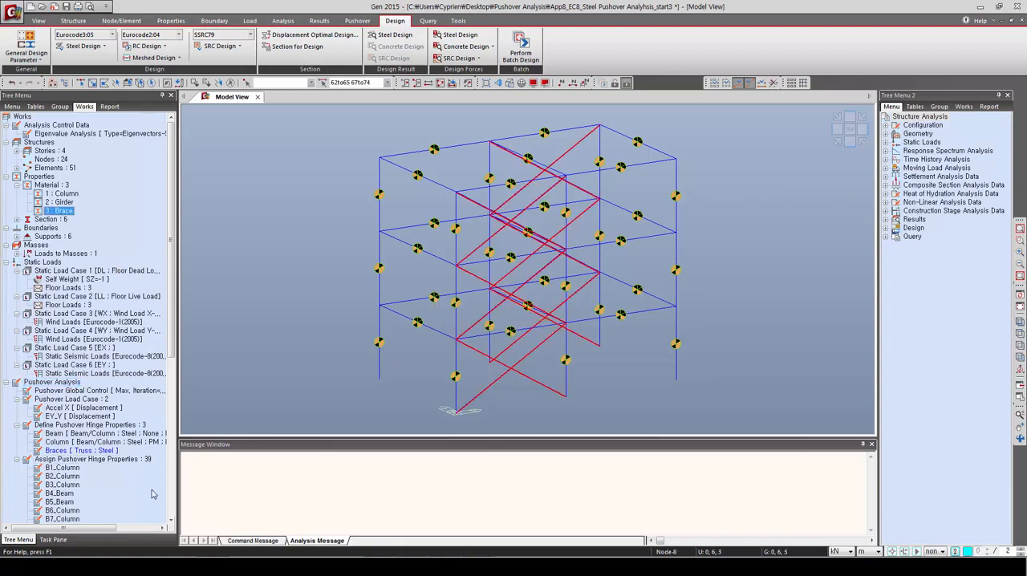
{"action": "left_click", "coordinate": [83, 451]}
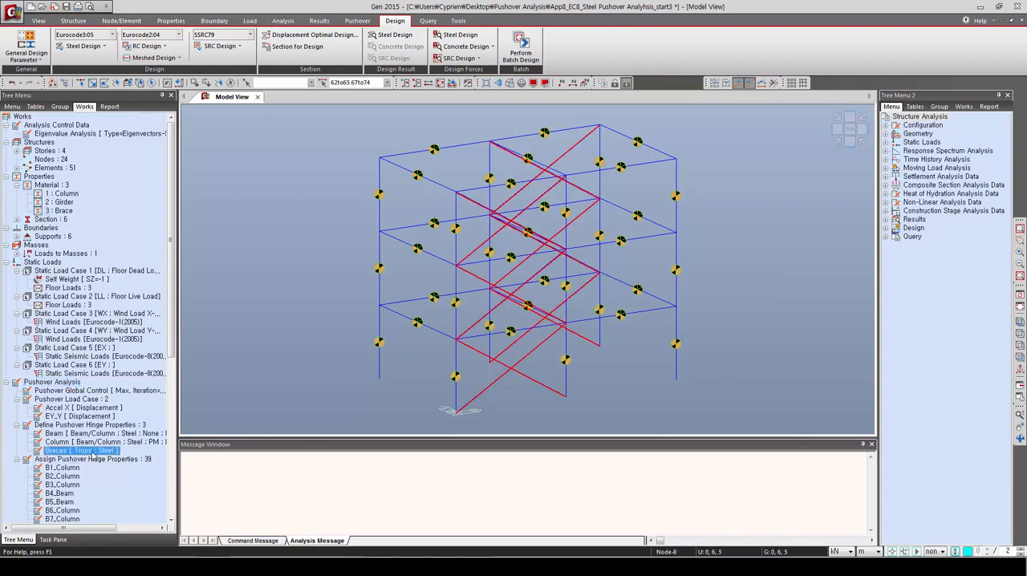
{"action": "left_click_drag", "start_coordinate": [92, 454], "coordinate": [395, 361]}
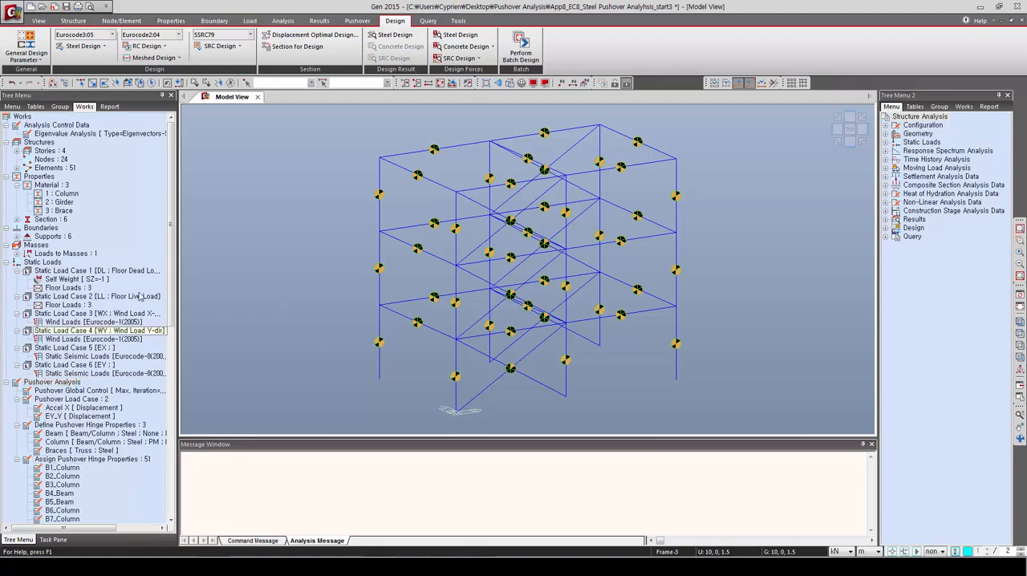
Step: Open the properties of the assigned hinge B1_Column and examine its yield surface and interaction curves
{"action": "left_click_drag", "start_coordinate": [171, 289], "coordinate": [174, 376]}
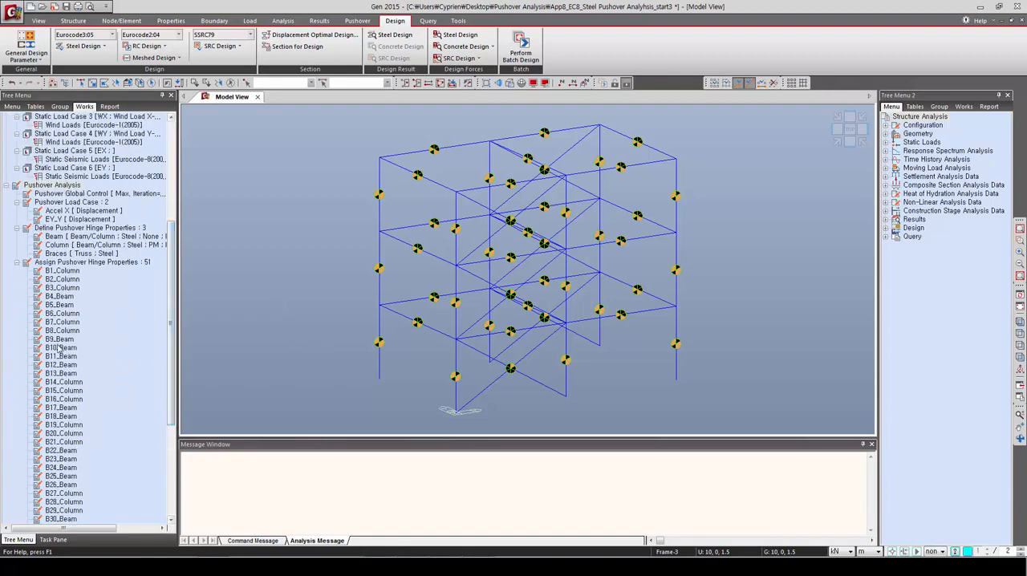
{"action": "left_click", "coordinate": [73, 272]}
{"action": "right_click", "coordinate": [76, 278]}
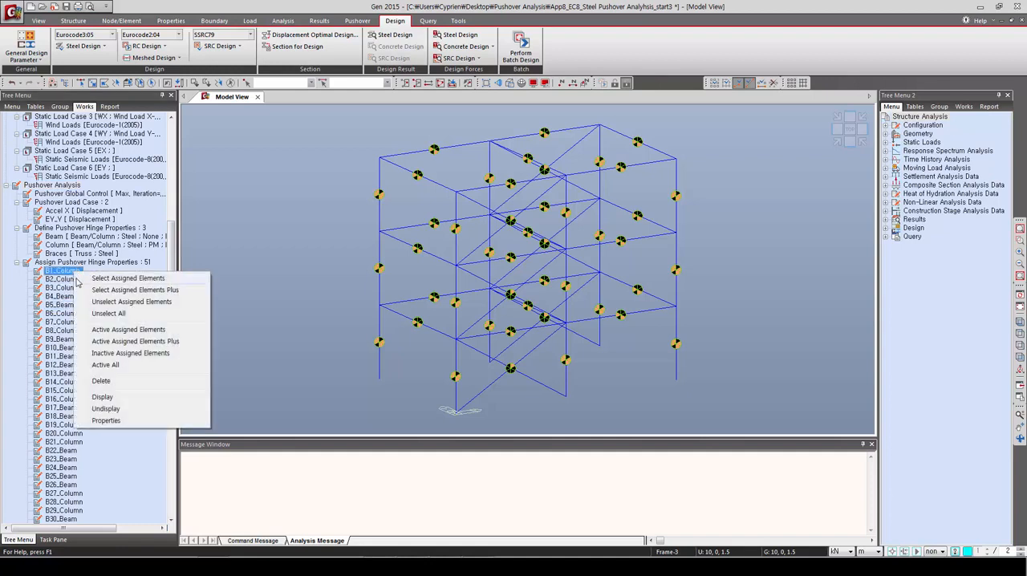
{"action": "left_click", "coordinate": [105, 420]}
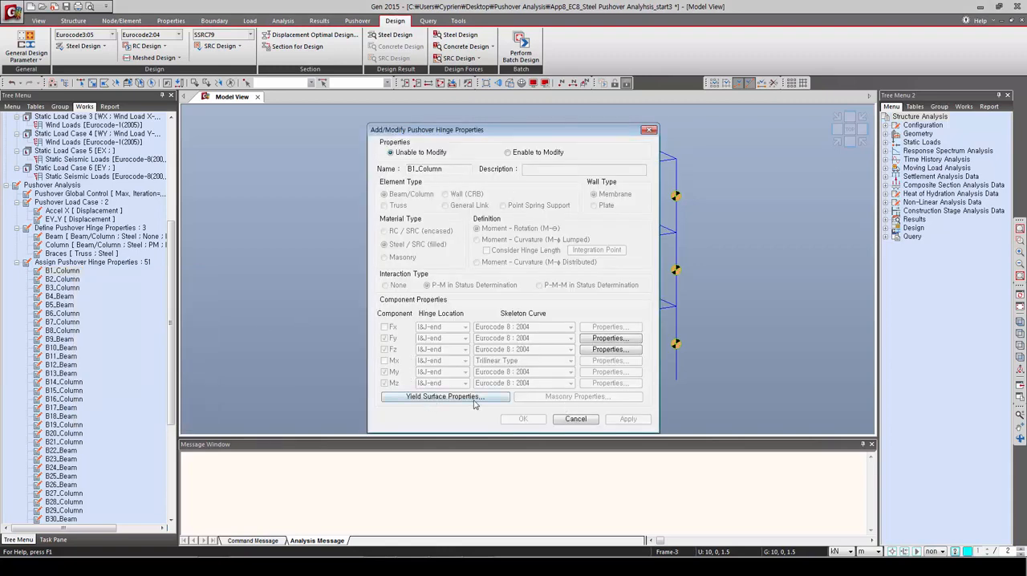
{"action": "left_click", "coordinate": [446, 397]}
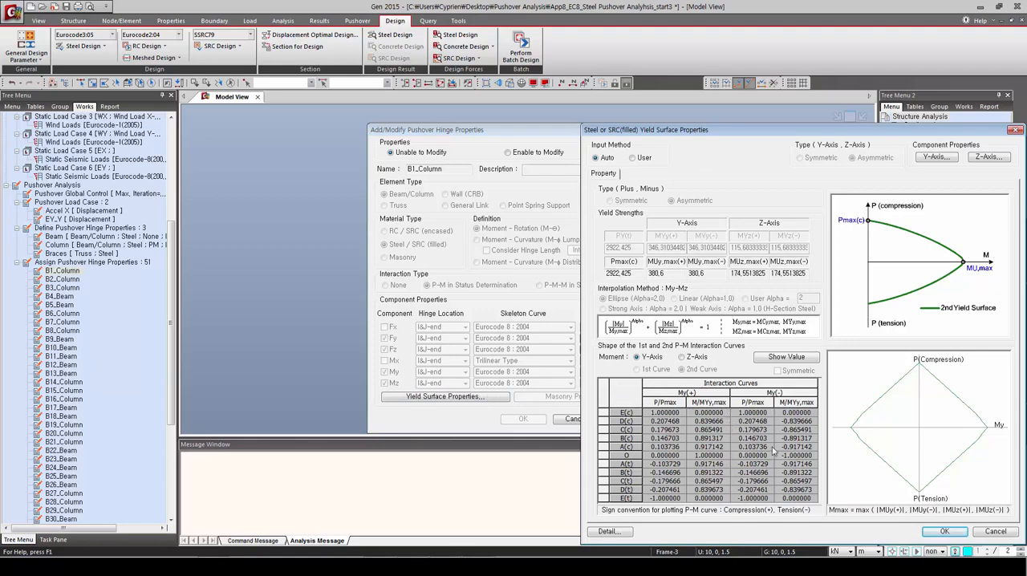
{"action": "left_click", "coordinate": [1016, 130]}
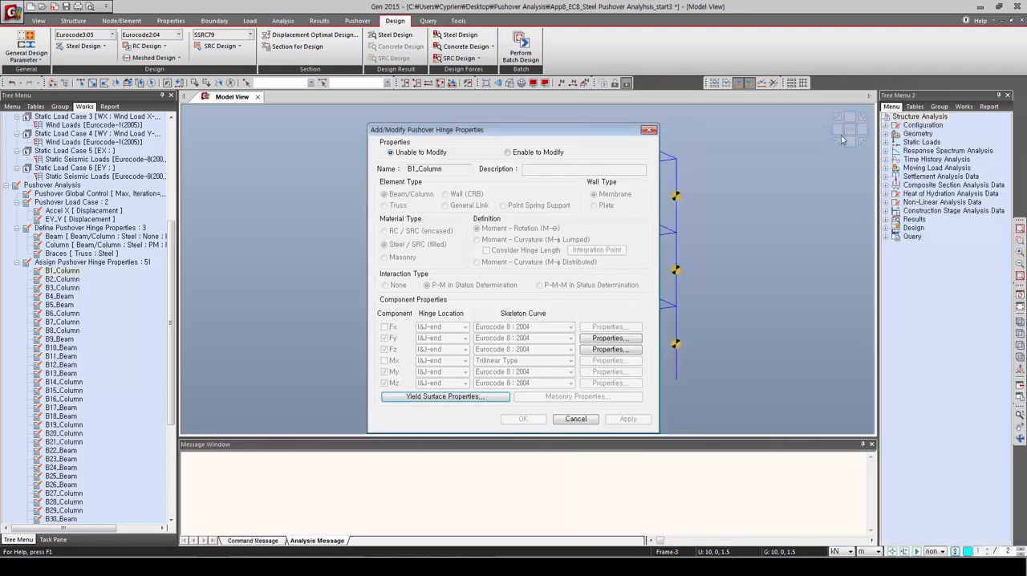
{"action": "left_click", "coordinate": [491, 397]}
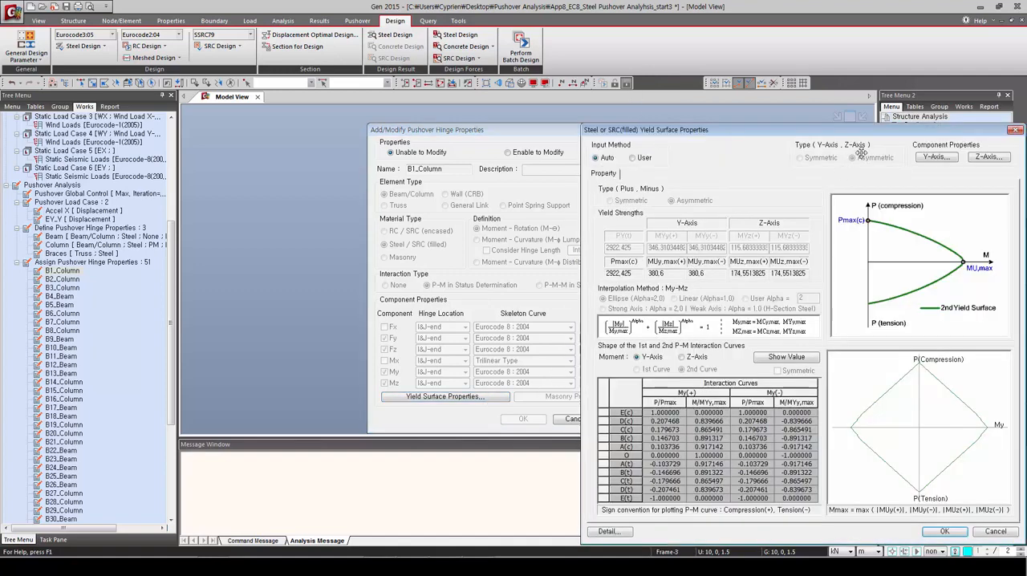
Step: Review the Y-axis component properties of the B1_Column hinge, then close its property dialogs
{"action": "left_click", "coordinate": [935, 158]}
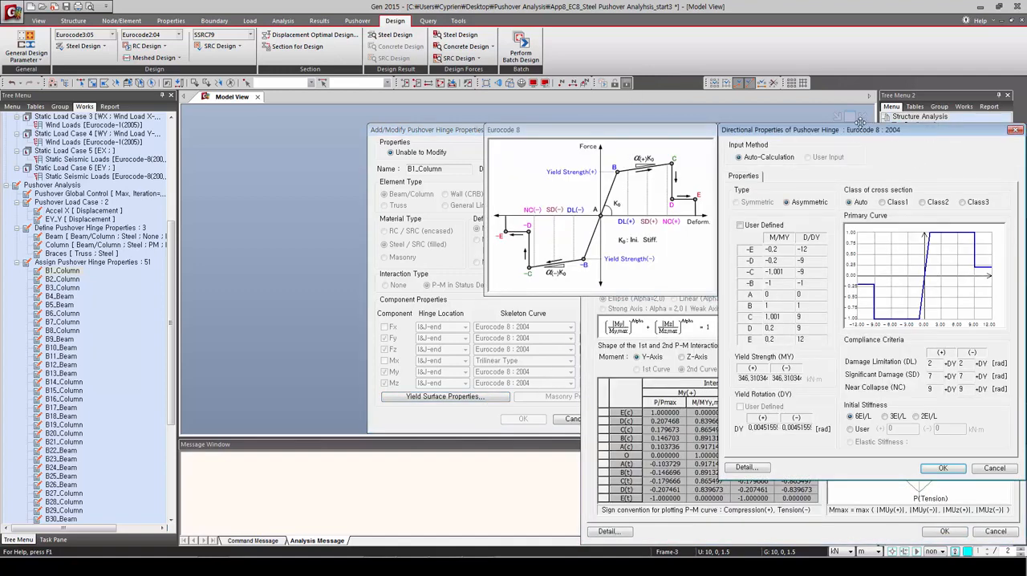
{"action": "left_click_drag", "start_coordinate": [852, 122], "coordinate": [810, 124]}
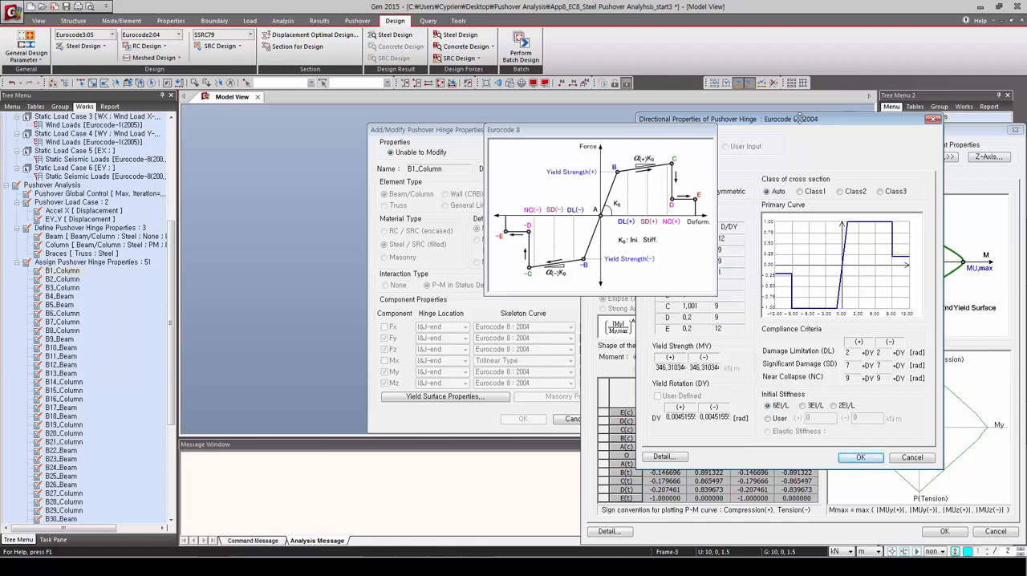
{"action": "left_click_drag", "start_coordinate": [797, 119], "coordinate": [850, 153]}
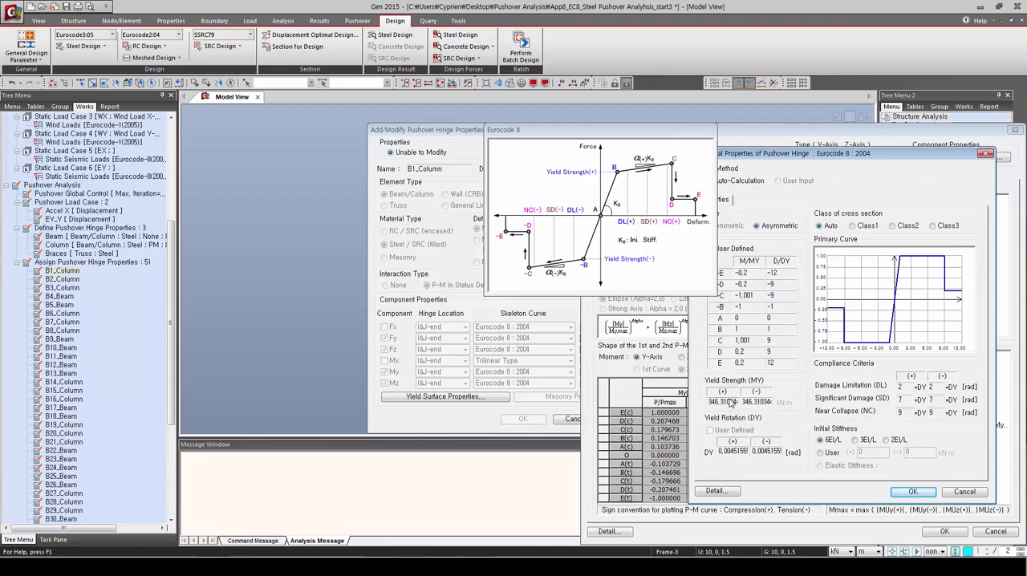
{"action": "left_click", "coordinate": [914, 492]}
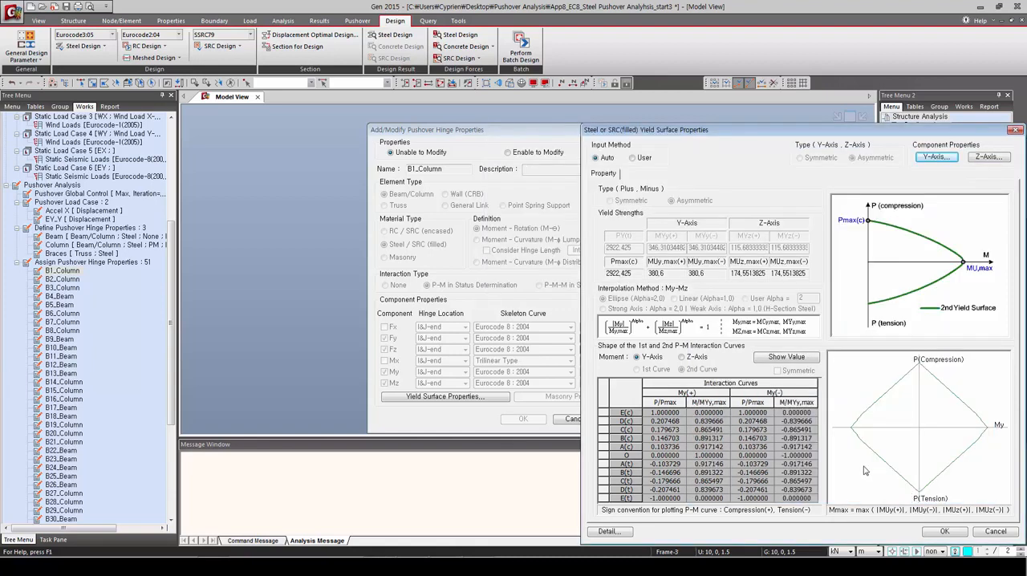
{"action": "left_click", "coordinate": [931, 532]}
{"action": "left_click", "coordinate": [574, 419]}
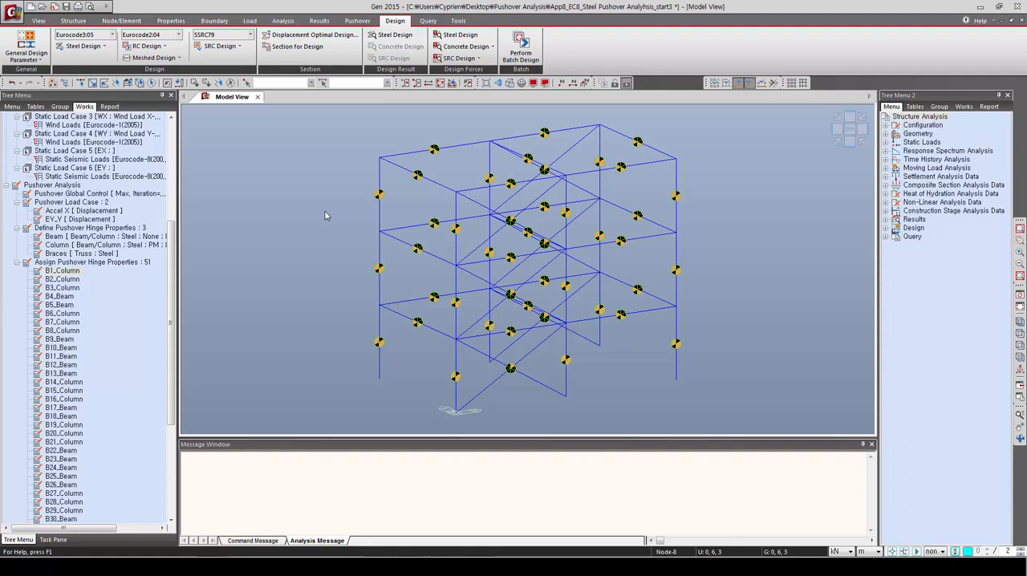
Step: Perform the pushover analysis and display the Pushover Curve for the Accel X load case
{"action": "left_click", "coordinate": [53, 540]}
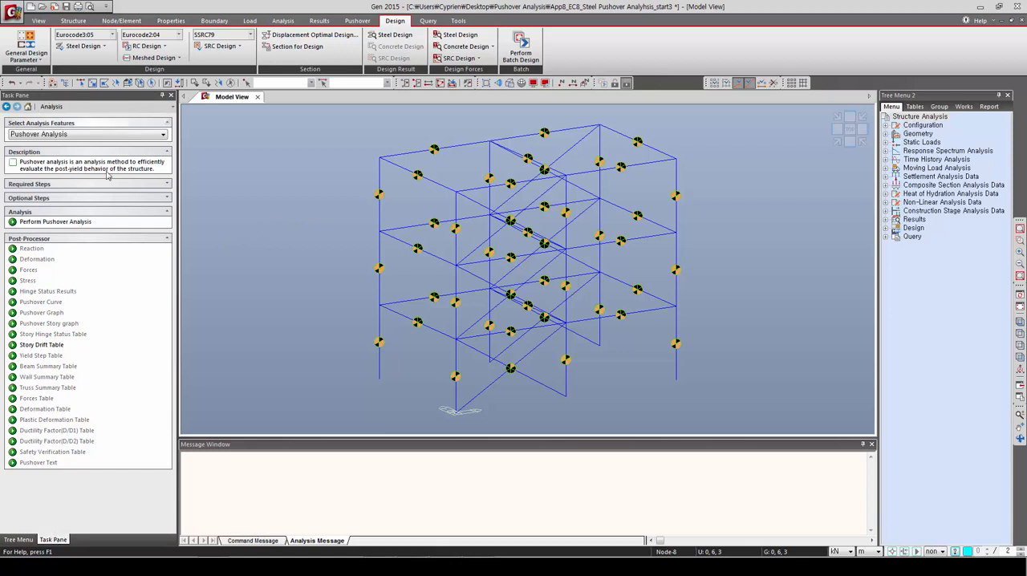
{"action": "left_click", "coordinate": [44, 226]}
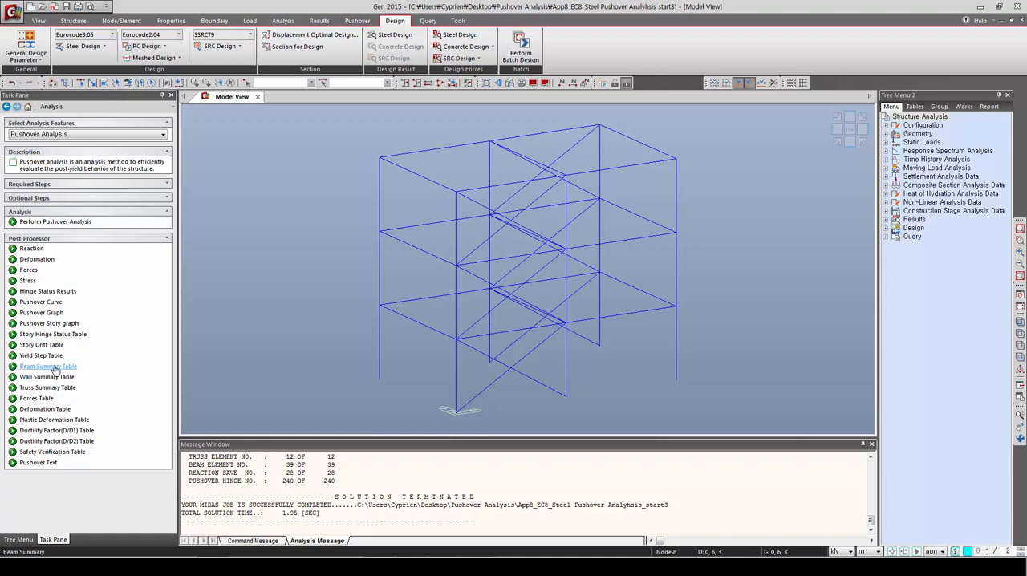
{"action": "left_click", "coordinate": [29, 305]}
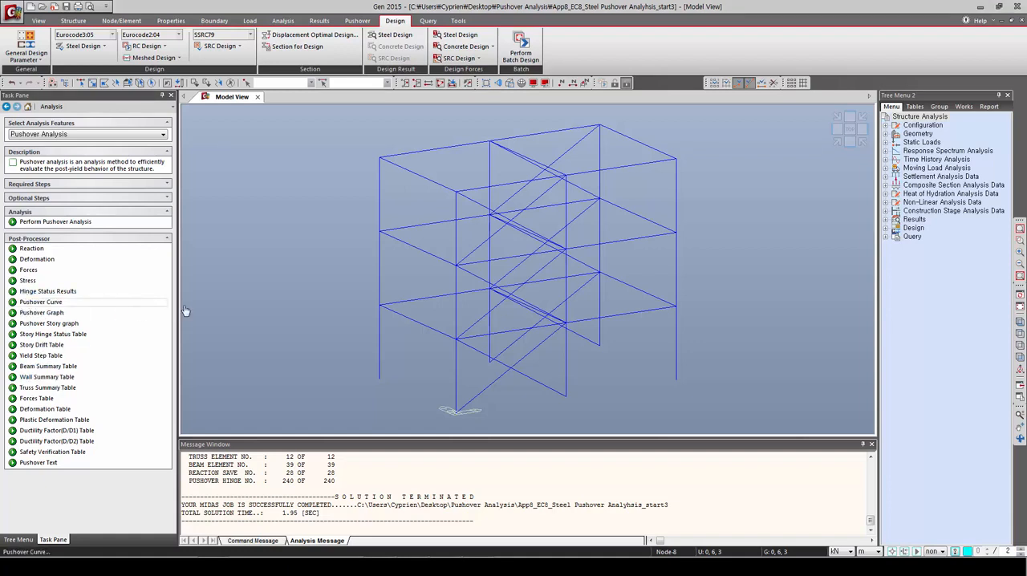
{"action": "left_click_drag", "start_coordinate": [273, 37], "coordinate": [393, 74]}
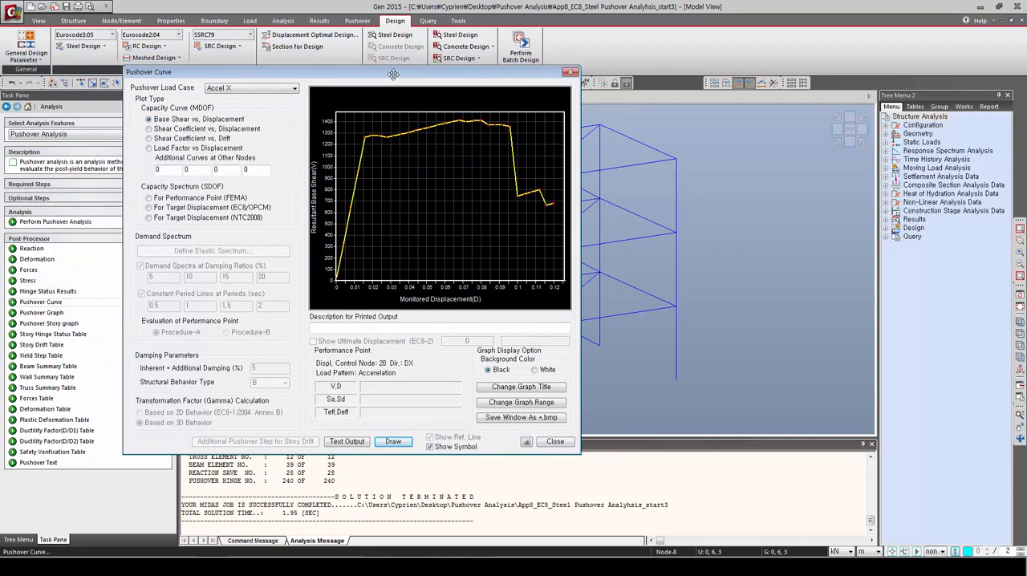
Step: View the base shear versus displacement curve for load case EY_Y, then return to Accel X
{"action": "left_click", "coordinate": [236, 90]}
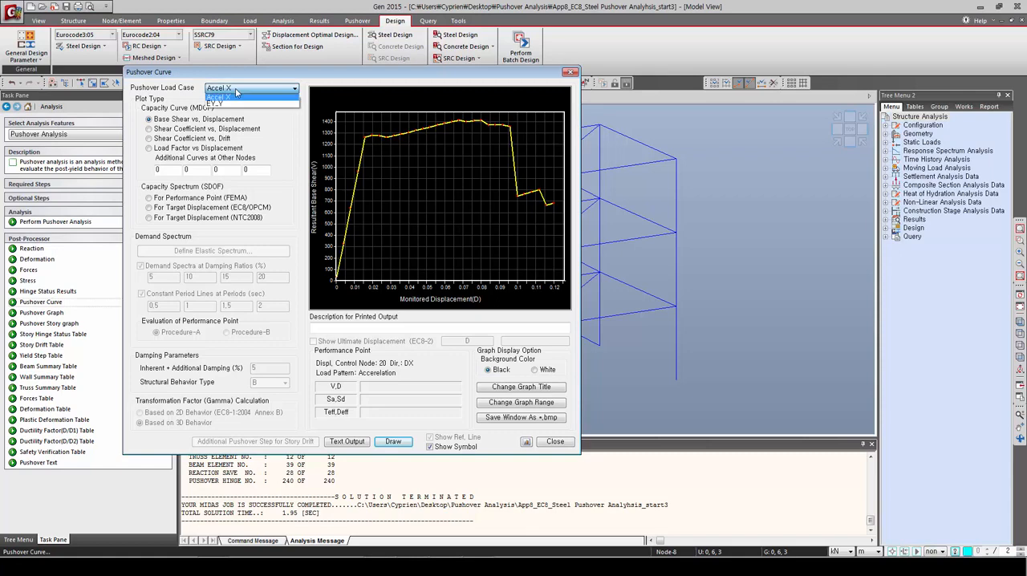
{"action": "left_click", "coordinate": [235, 104]}
{"action": "left_click", "coordinate": [234, 89]}
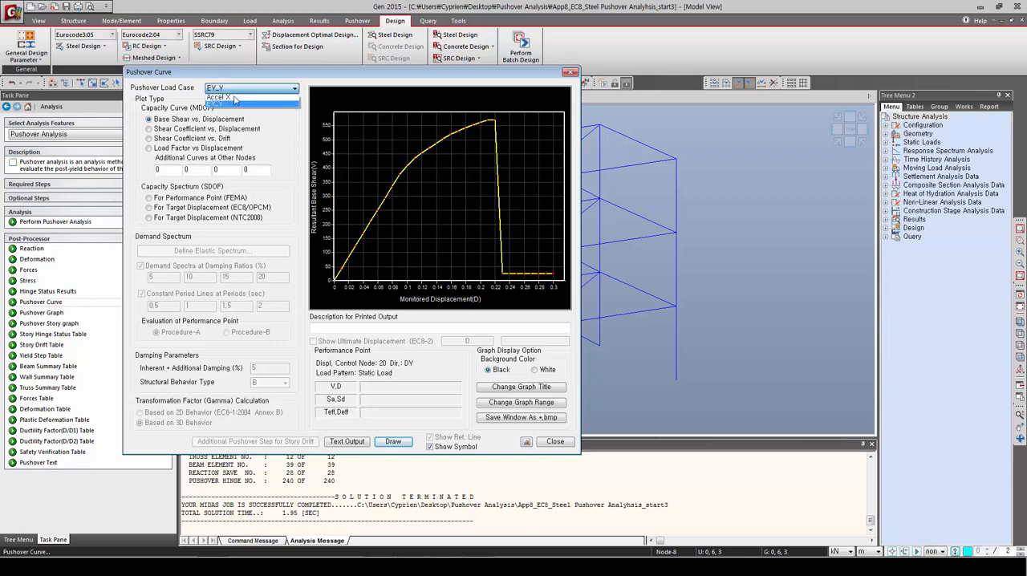
{"action": "left_click", "coordinate": [233, 97]}
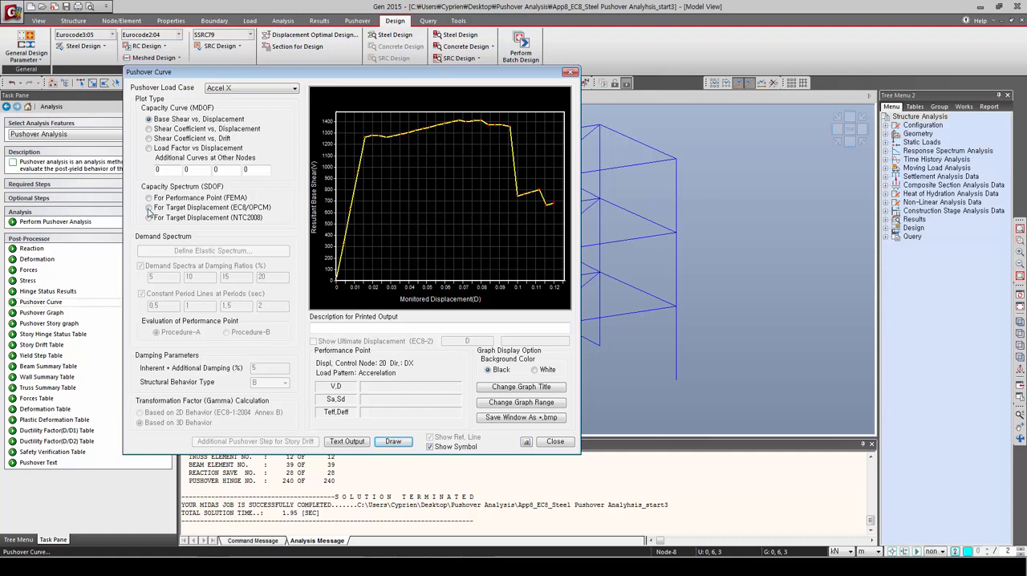
Step: Plot the capacity spectrum for EC8/OPCM target displacement and set the Eurocode-8(2004) spectrum type to Horizontal Design Spectrum
{"action": "left_click", "coordinate": [149, 207]}
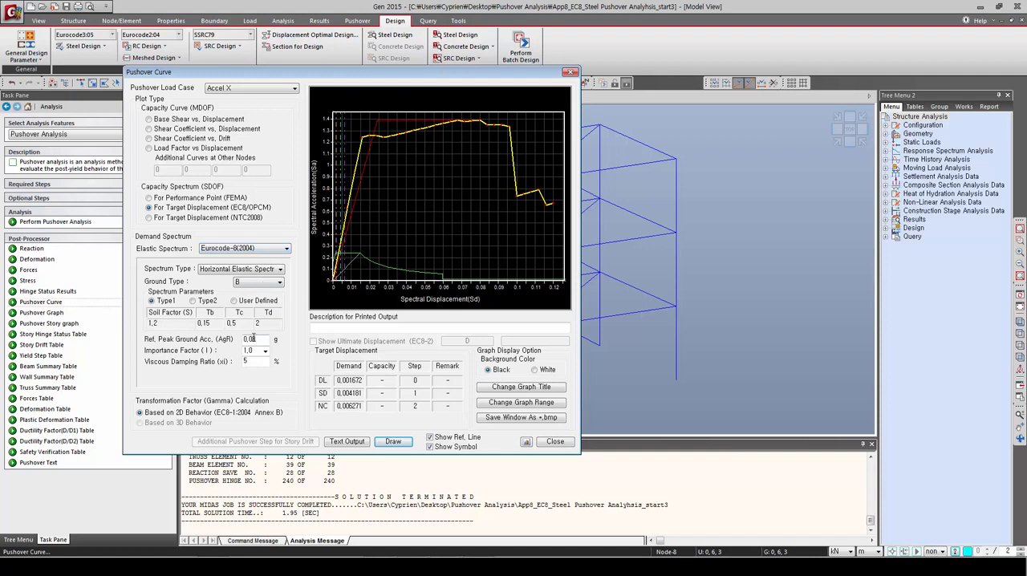
{"action": "left_click", "coordinate": [241, 269]}
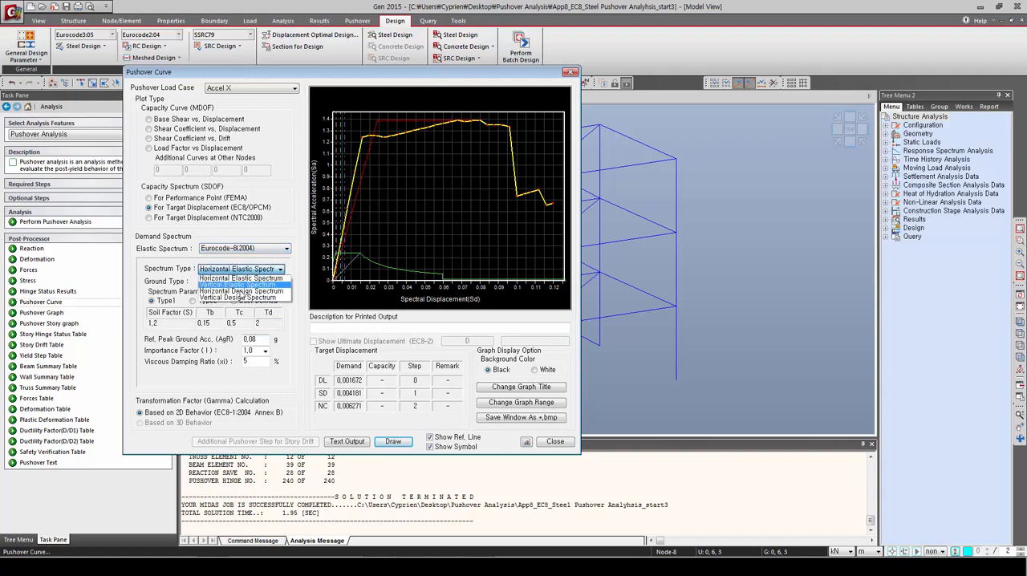
{"action": "left_click", "coordinate": [239, 292]}
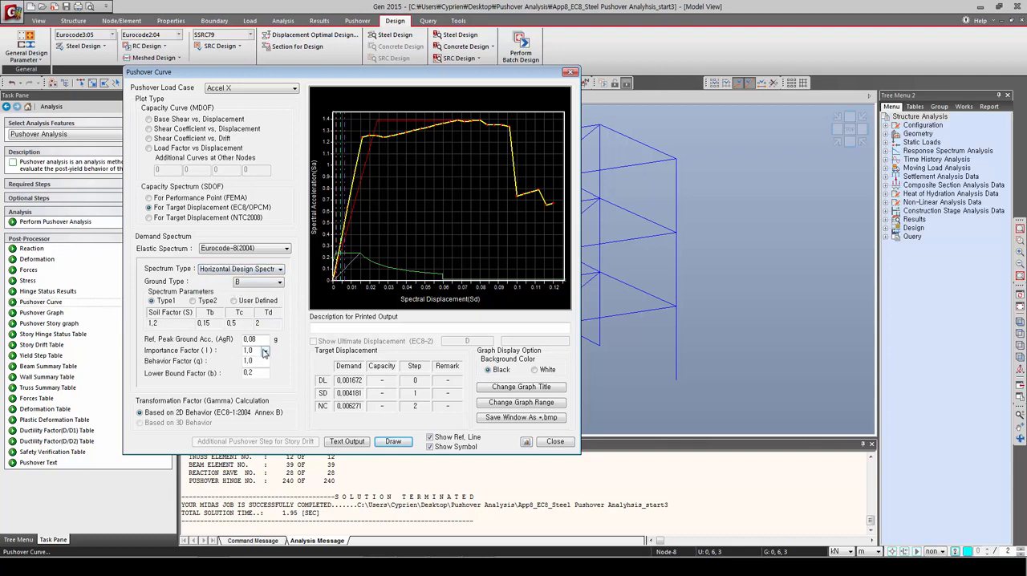
Step: Set the reference peak ground acceleration to 0,5 g and the behavior factor to 1,5, and redraw the Accel X curve
{"action": "left_click_drag", "start_coordinate": [265, 340], "coordinate": [239, 343]}
{"action": "type", "text": "0,5"}
{"action": "left_click", "coordinate": [254, 361]}
{"action": "key", "text": "BackSpace"}
{"action": "type", "text": "5"}
{"action": "left_click", "coordinate": [389, 443]}
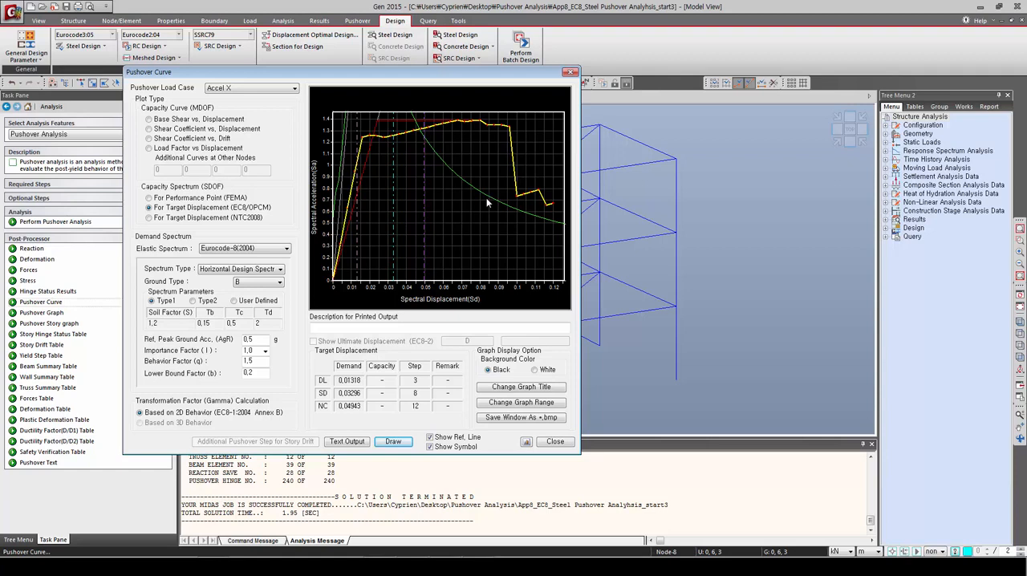
Step: Review the capacity spectrum and target displacements for load case EY_Y, and close the Pushover Curve dialog
{"action": "left_click", "coordinate": [253, 91]}
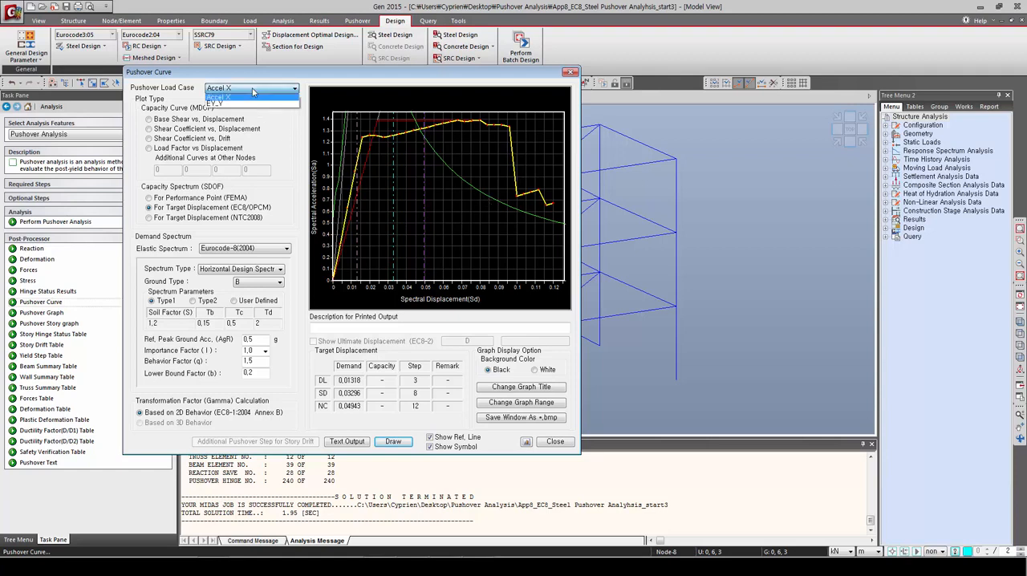
{"action": "left_click", "coordinate": [245, 105]}
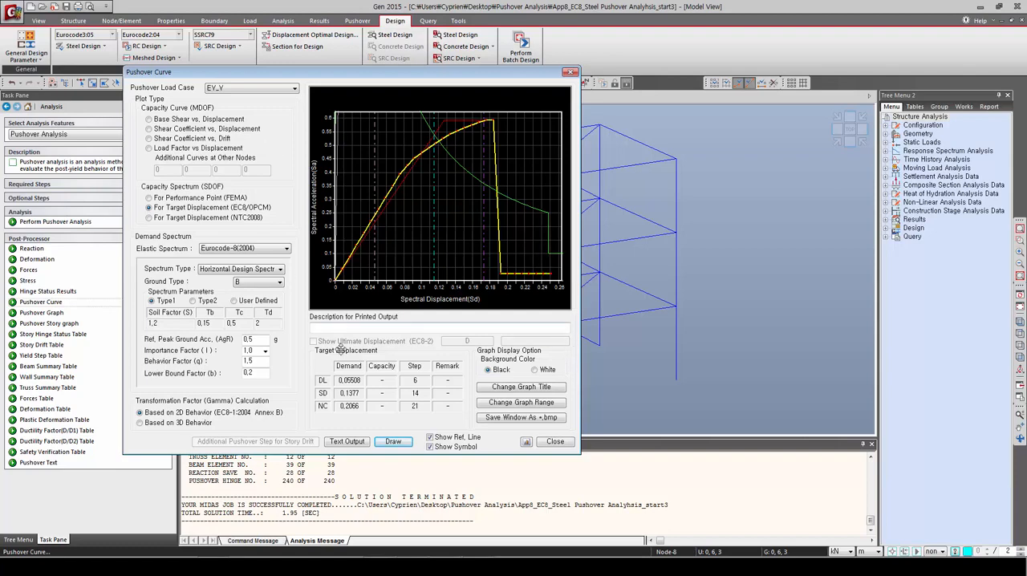
{"action": "left_click", "coordinate": [551, 443]}
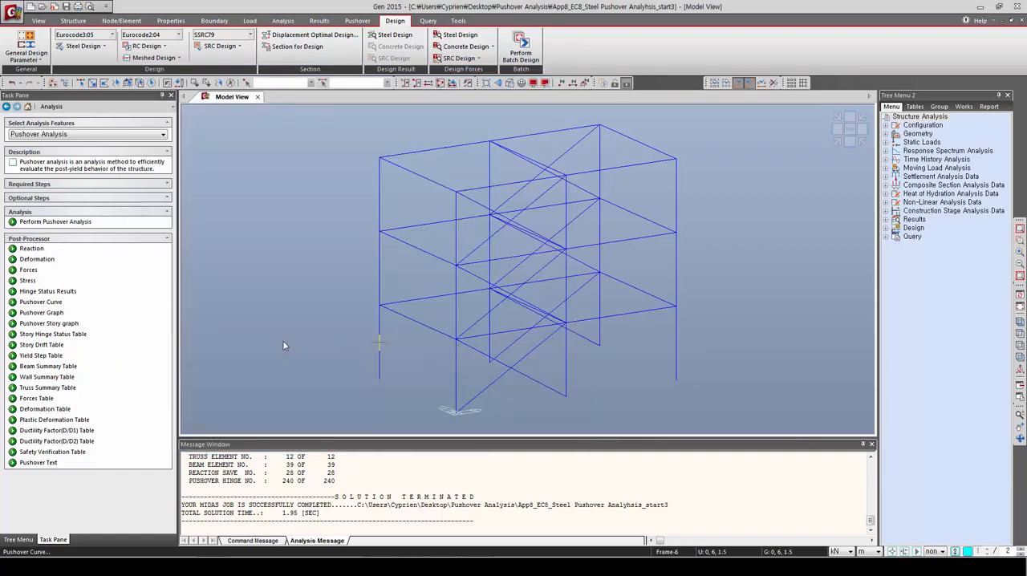
Step: Display the Accel X hinge status at step 21 as Status of Yielding (EC8:2004) for Ry with legend and deformed shape, and scrub through other steps
{"action": "left_click", "coordinate": [44, 294]}
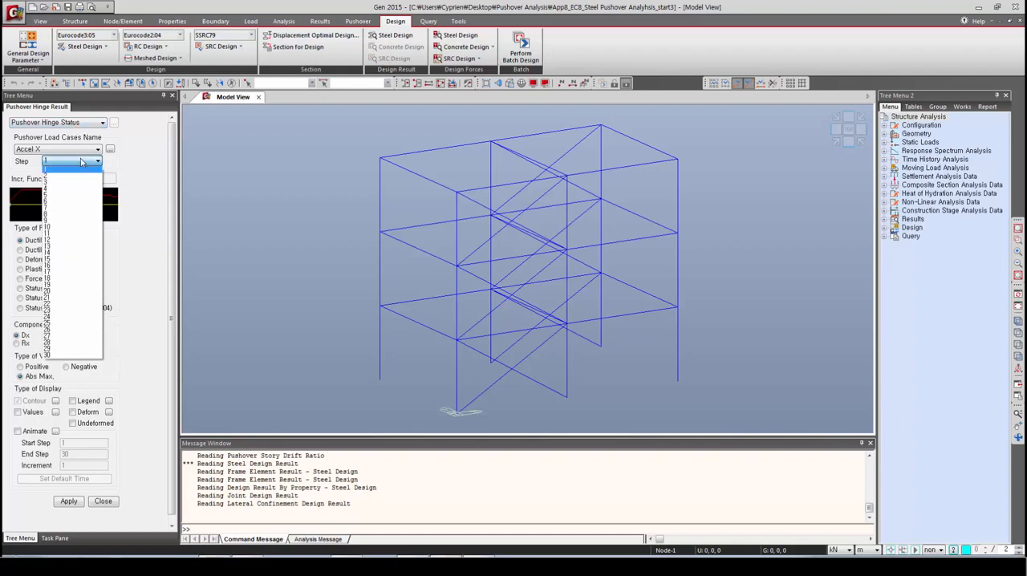
{"action": "left_click", "coordinate": [66, 298]}
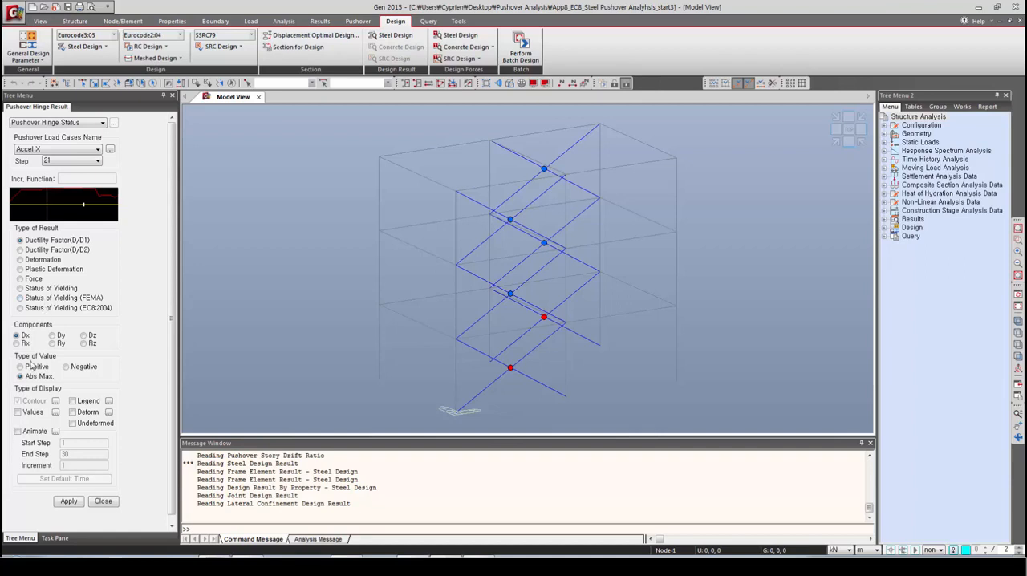
{"action": "left_click", "coordinate": [20, 309]}
{"action": "left_click", "coordinate": [73, 401]}
{"action": "left_click", "coordinate": [73, 412]}
{"action": "left_click", "coordinate": [70, 500]}
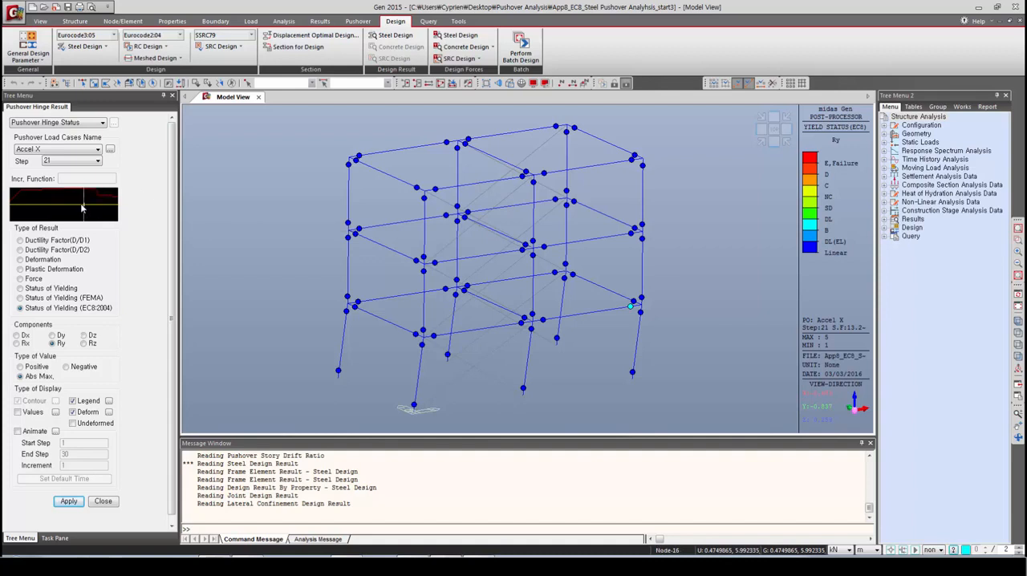
{"action": "left_click_drag", "start_coordinate": [64, 211], "coordinate": [95, 209]}
Step: Show the EC8 hinge yielding status for load case EY_Y at step 29, and close the hinge results
{"action": "left_click", "coordinate": [61, 151]}
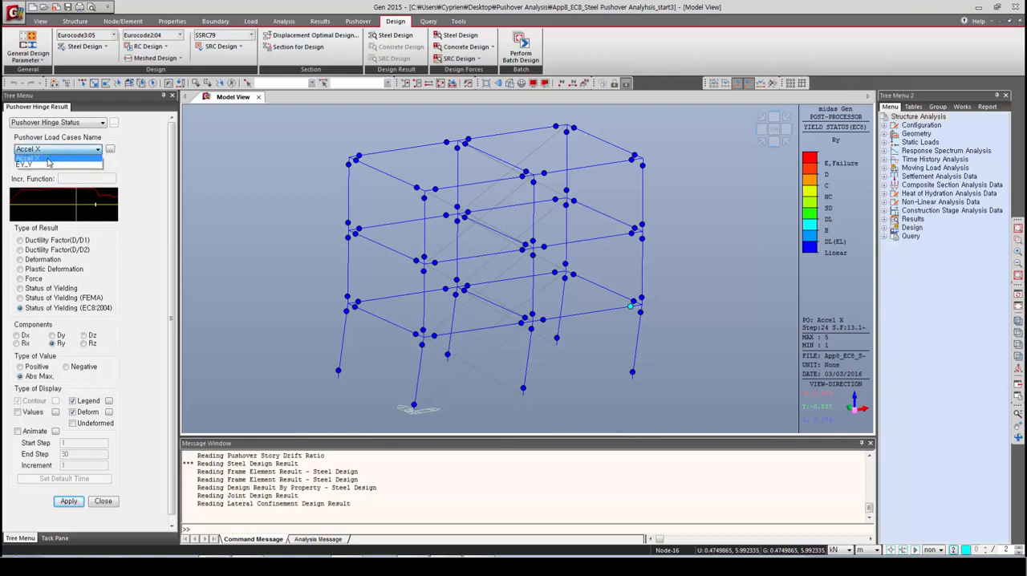
{"action": "left_click", "coordinate": [49, 166]}
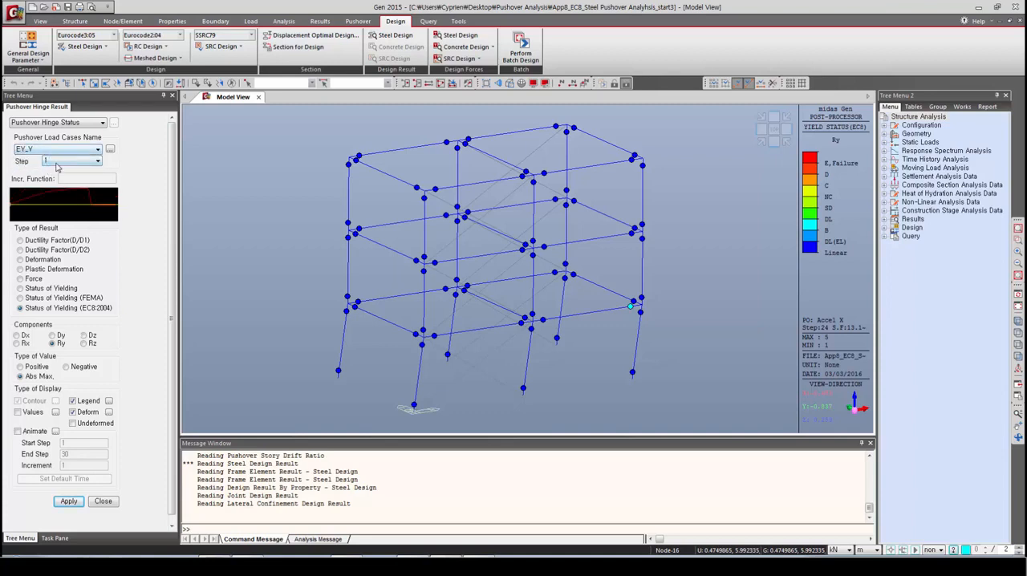
{"action": "left_click", "coordinate": [58, 163]}
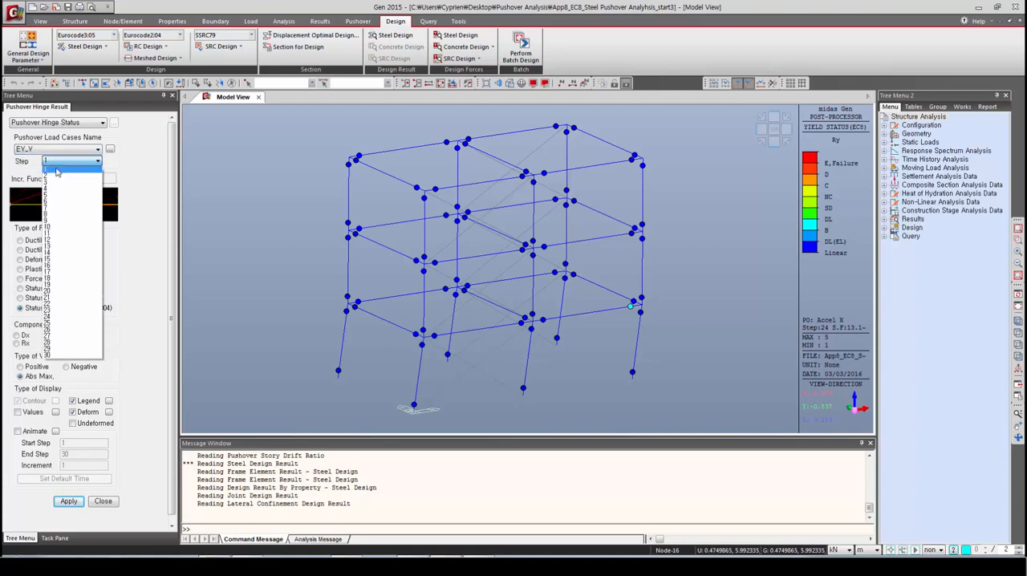
{"action": "left_click", "coordinate": [48, 347]}
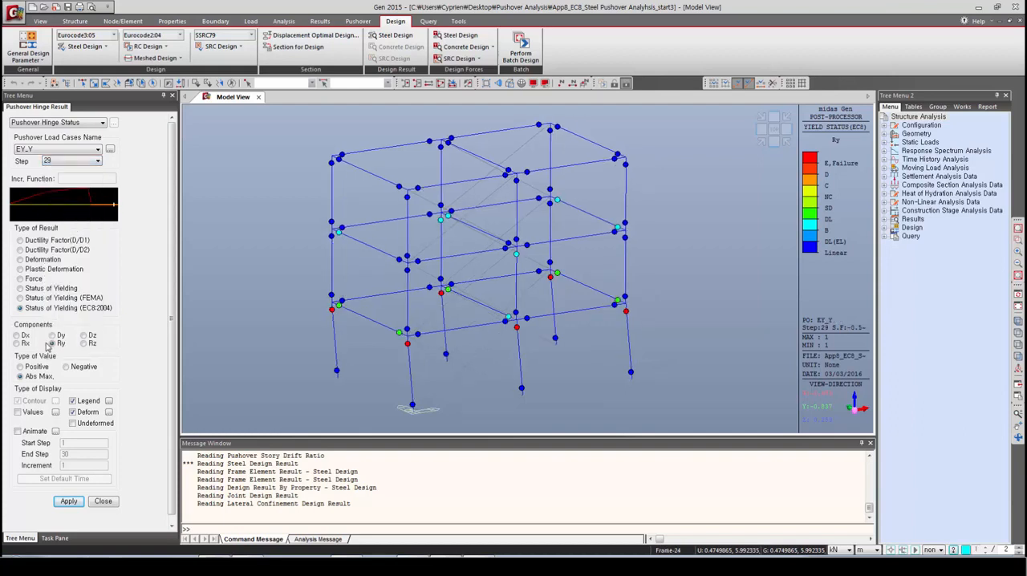
{"action": "left_click", "coordinate": [103, 501]}
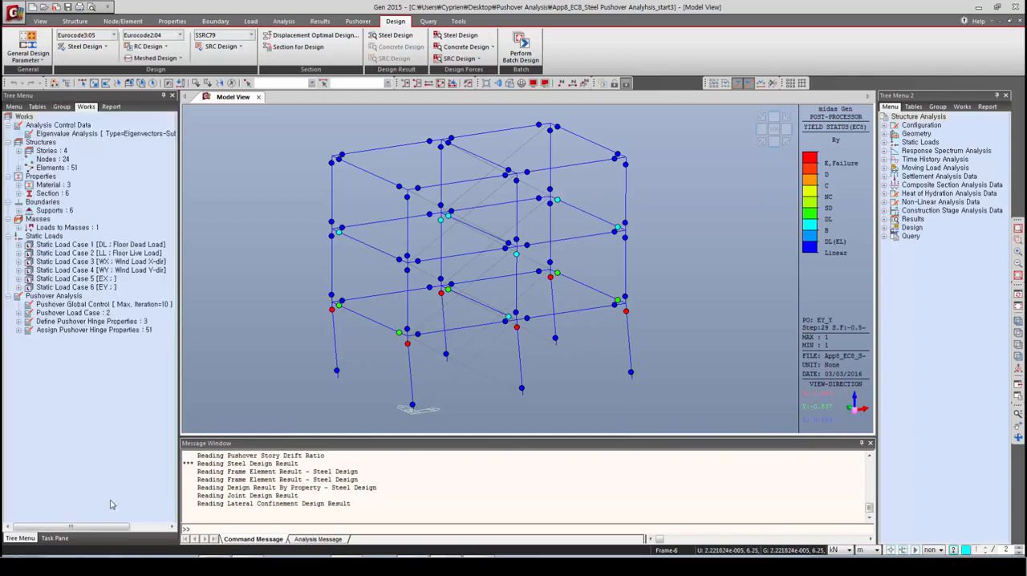